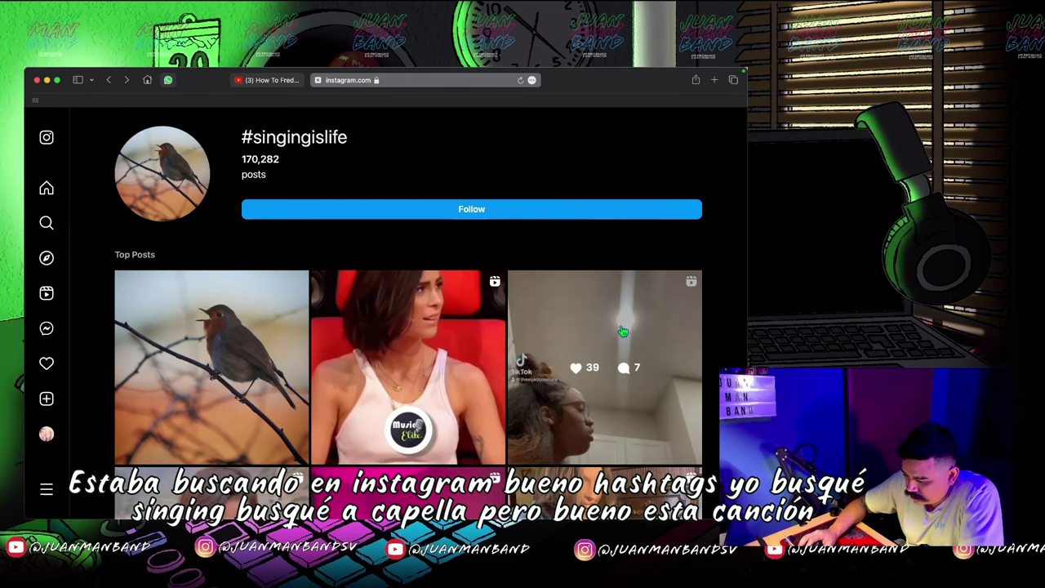
# - Open the third top post under #singingislife and listen to its a cappella vocal
pyautogui.click(623, 332)
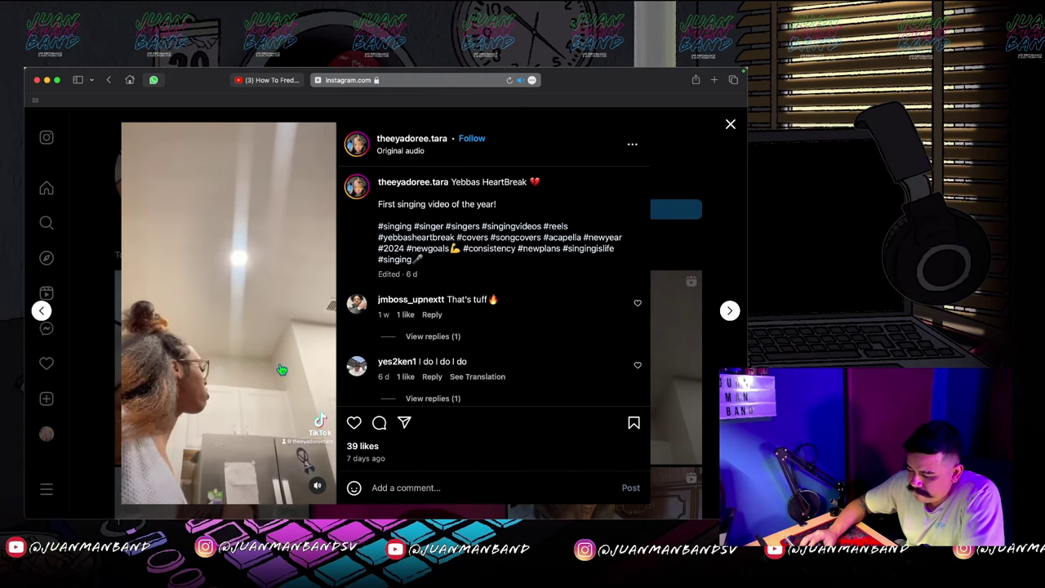
pyautogui.scroll(-5, 517, 381)
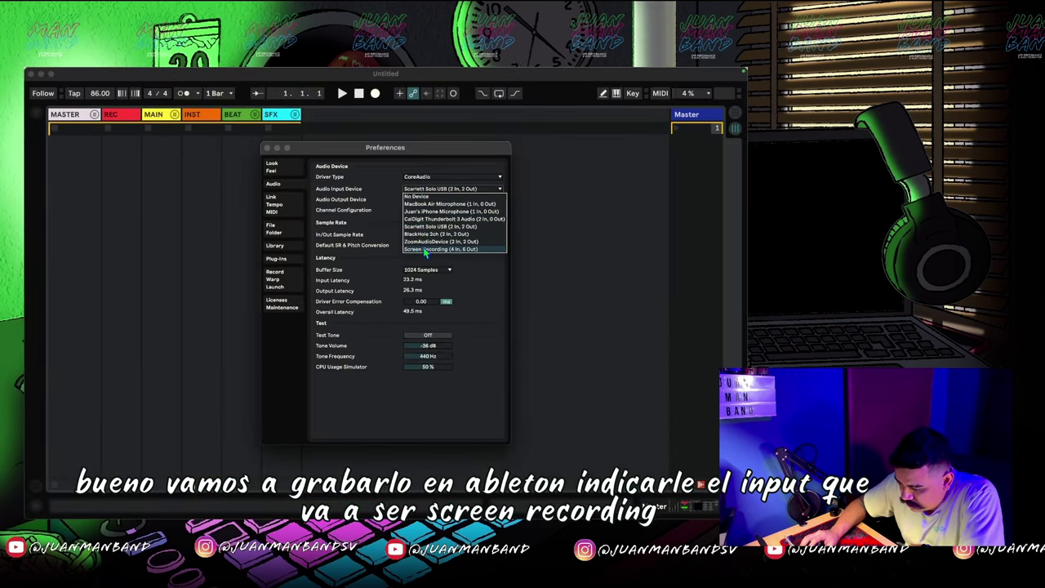
# - Switch to Ableton Live and set the audio input device to Screen Recording (4 In, 6 Out), closing the preferences
pyautogui.press('Return')
pyautogui.click(266, 148)
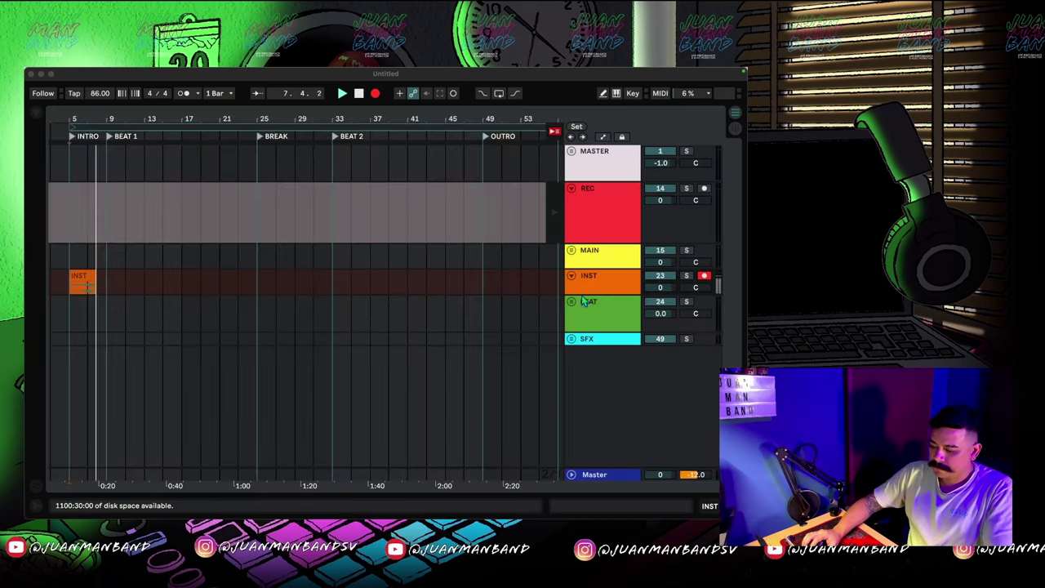
# - Enlarge the INST track and select the recorded vocal clip that starts at the INTRO marker
pyautogui.moveTo(584, 296); pyautogui.dragTo(584, 366)
pyautogui.moveTo(107, 117); pyautogui.dragTo(299, 147)
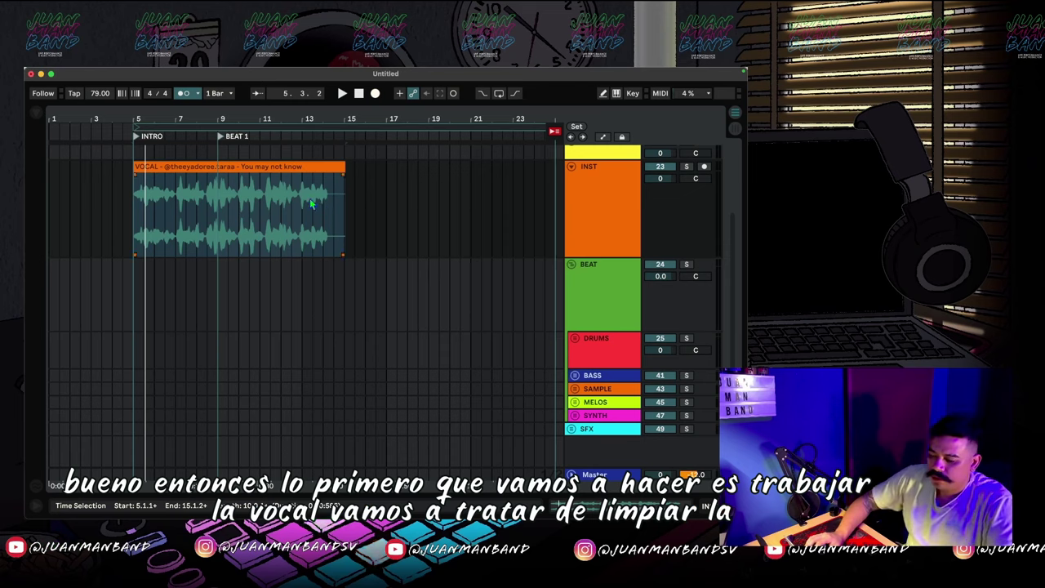
pyautogui.click(276, 163)
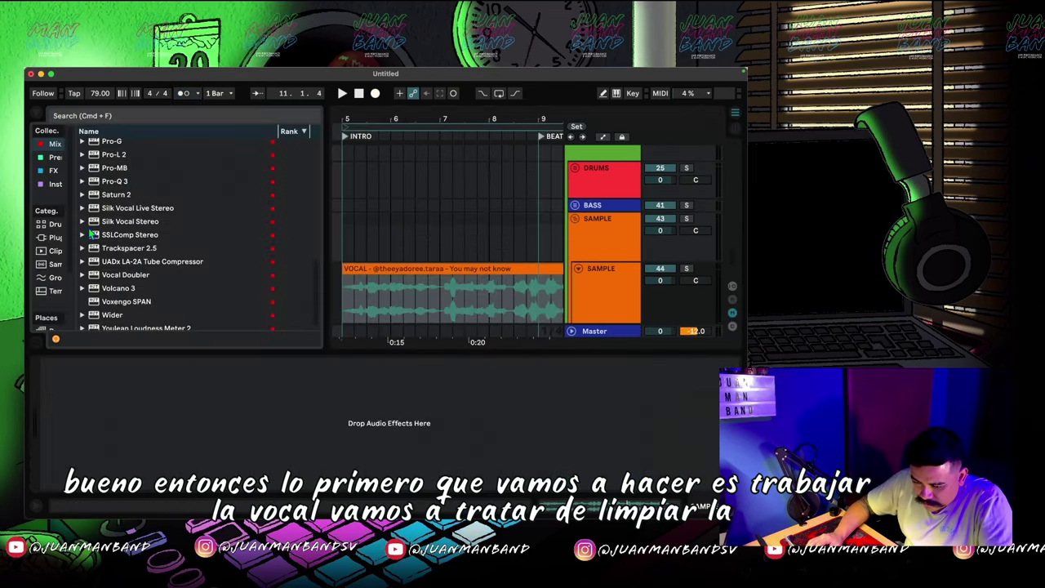
# - Find F6-RTA Stereo in the mixing collection and add it to the vocal's SAMPLE track
pyautogui.scroll(5, 92, 233)
pyautogui.scroll(2, 92, 233)
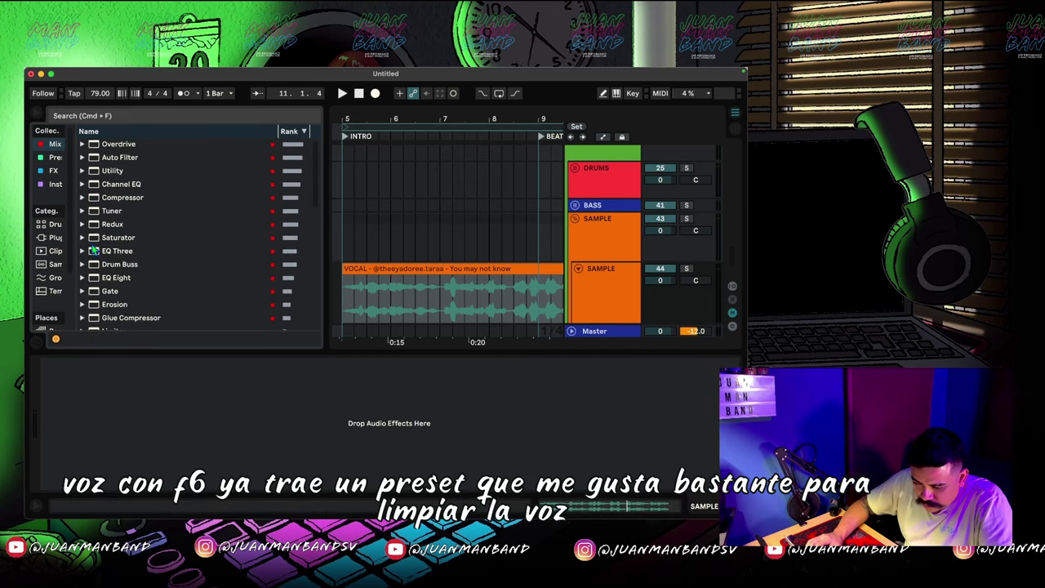
pyautogui.scroll(-10, 94, 251)
pyautogui.moveTo(100, 174); pyautogui.dragTo(99, 389)
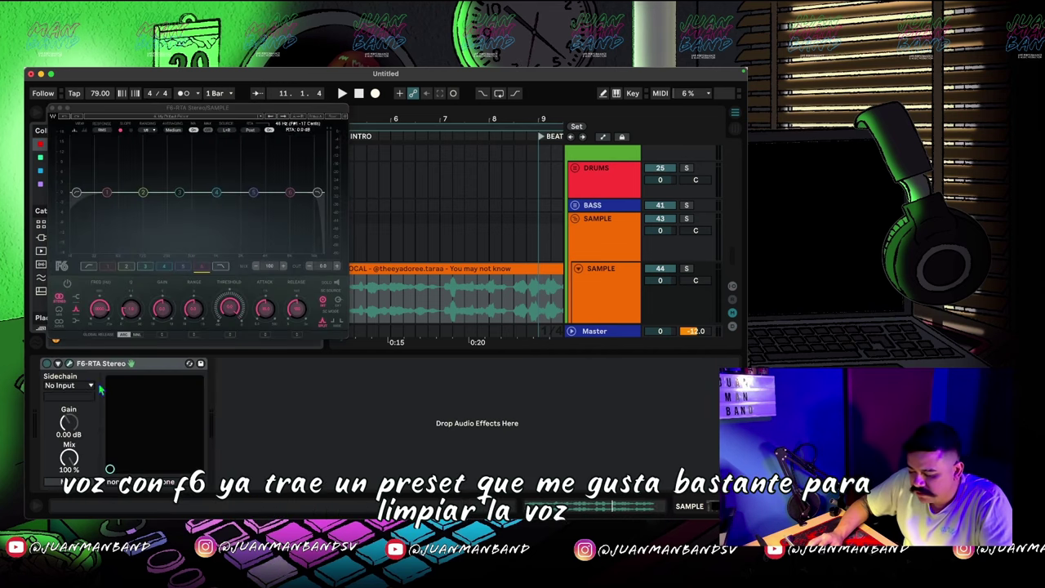
# - Load a factory vocal preset in F6-RTA and play back the vocal
pyautogui.click(200, 116)
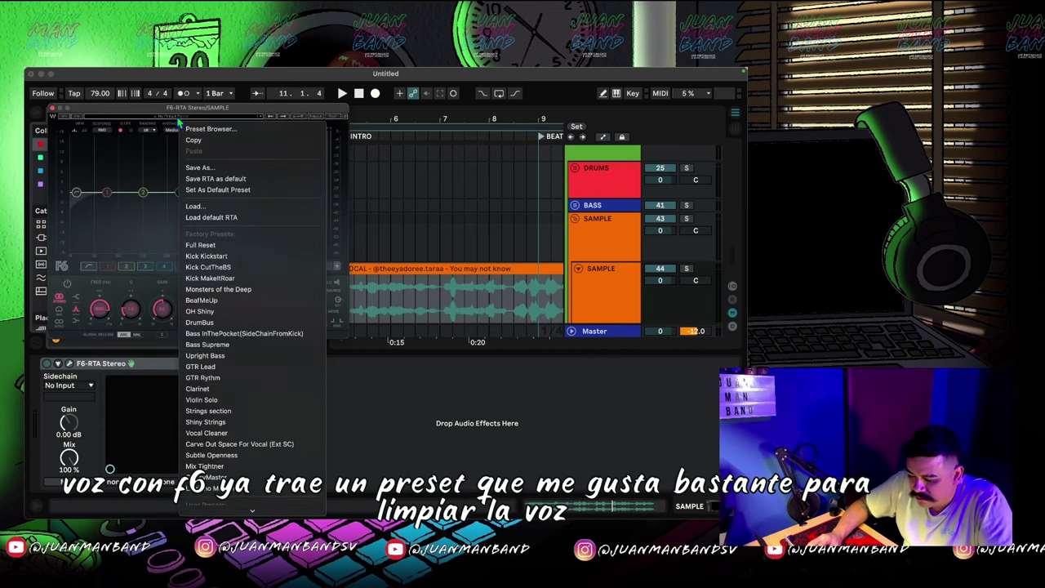
pyautogui.click(224, 448)
pyautogui.press('space')
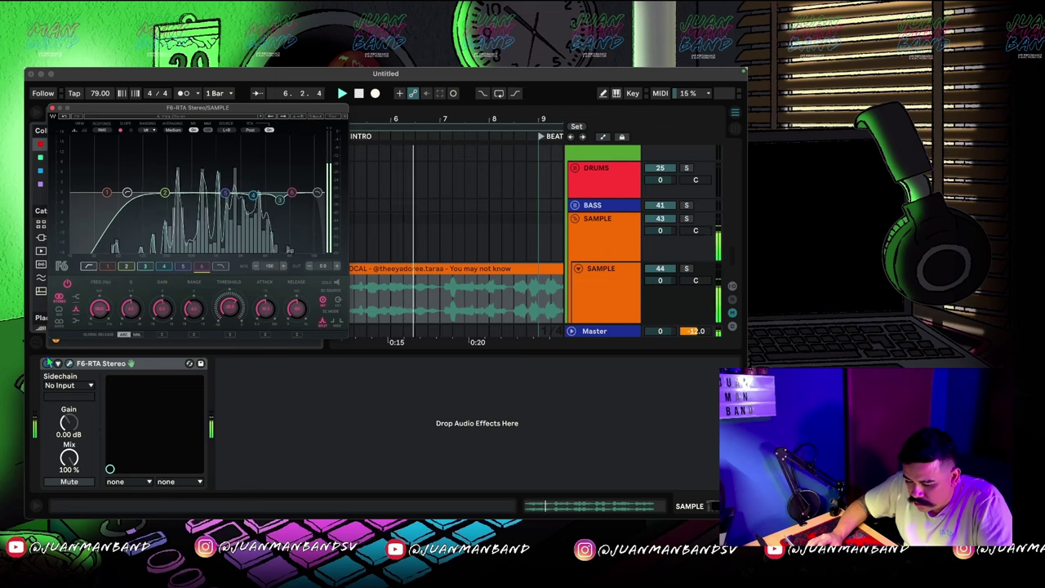
# - Add CLA-76 Stereo after F6-RTA on the vocal track and look through the further mixing effects
pyautogui.moveTo(133, 148); pyautogui.dragTo(270, 392)
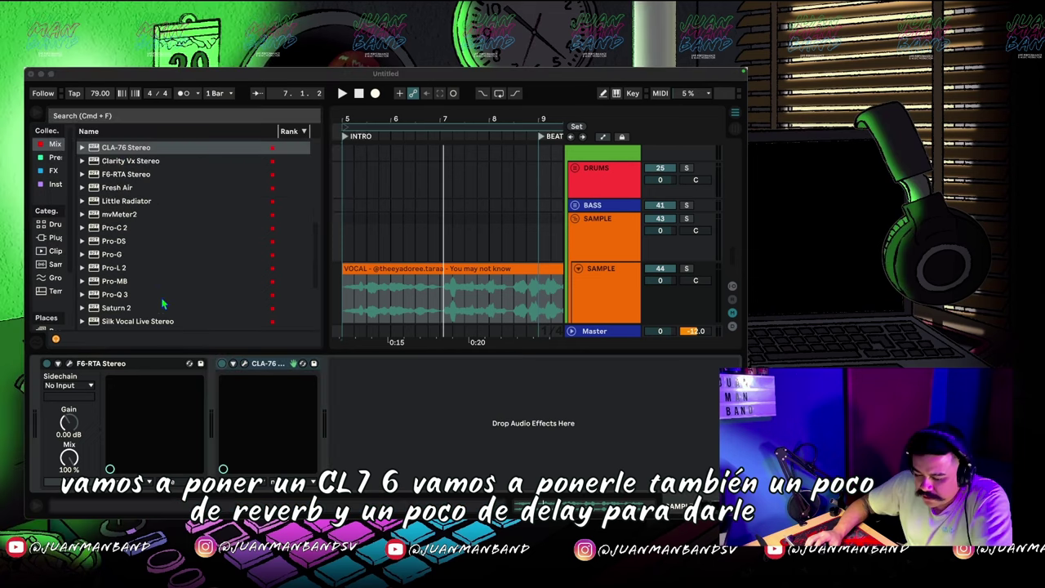
pyautogui.scroll(-5, 150, 256)
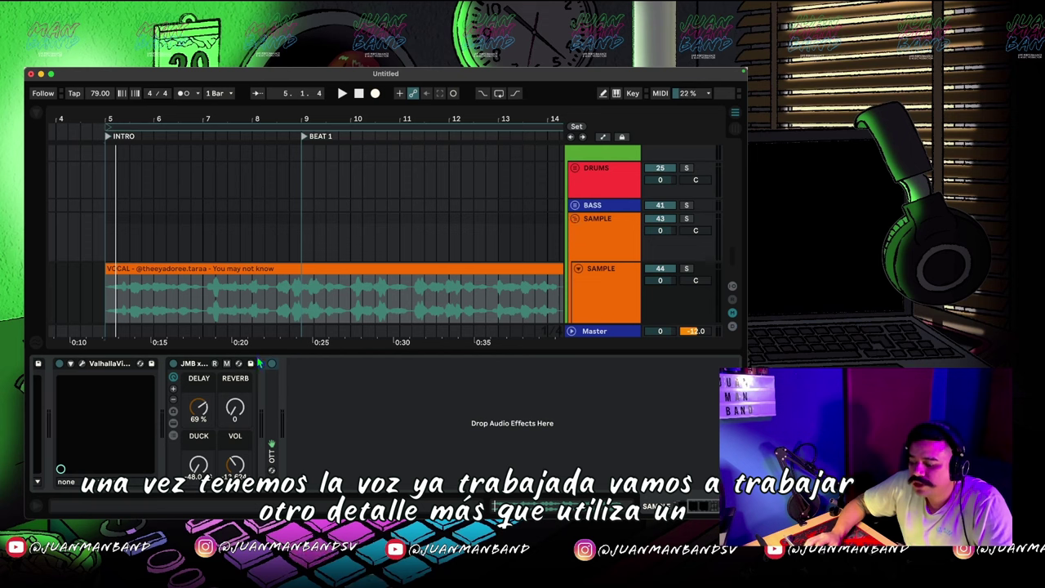
# - Move the vocal clip so it starts at the BEAT 1 marker on bar 9
pyautogui.scroll(-5, 120, 239)
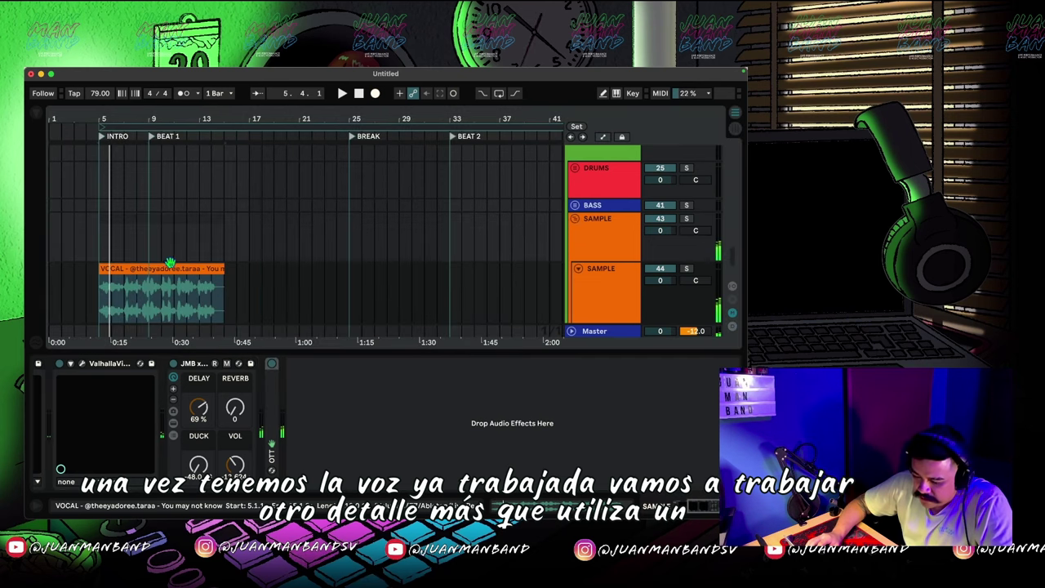
pyautogui.moveTo(170, 263); pyautogui.dragTo(220, 263)
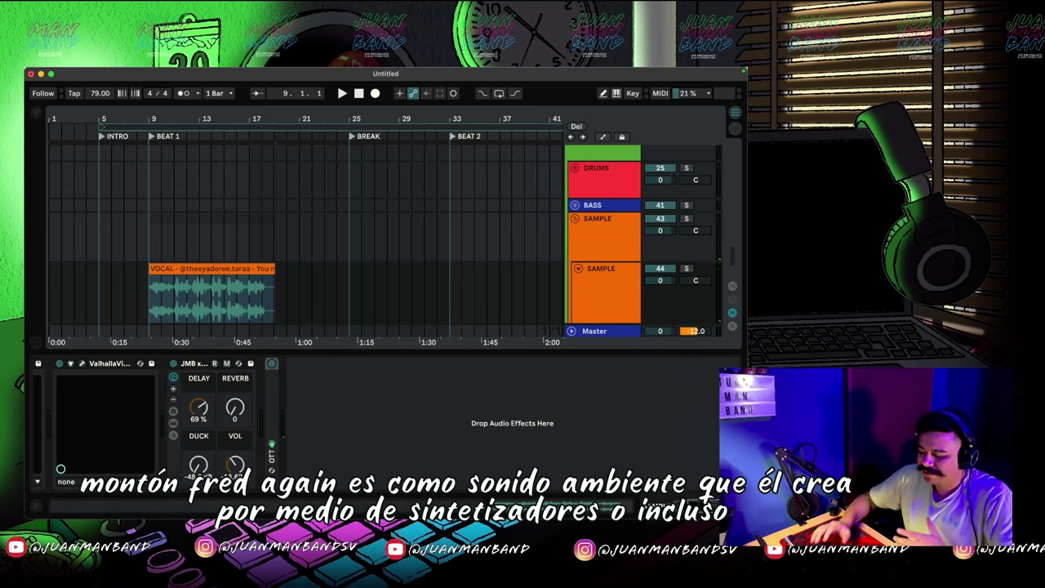
# - Fold the SAMPLE group, unfold the MELOS group and select the MELOS track inside it
pyautogui.press('u')
pyautogui.click(575, 219)
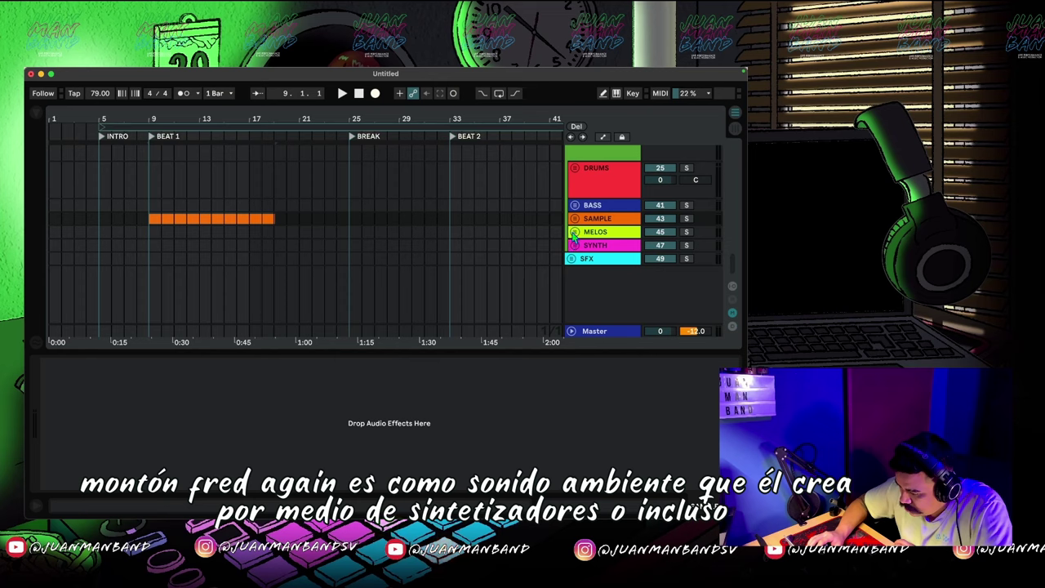
pyautogui.click(574, 233)
pyautogui.scroll(-3, 568, 269)
pyautogui.click(150, 234)
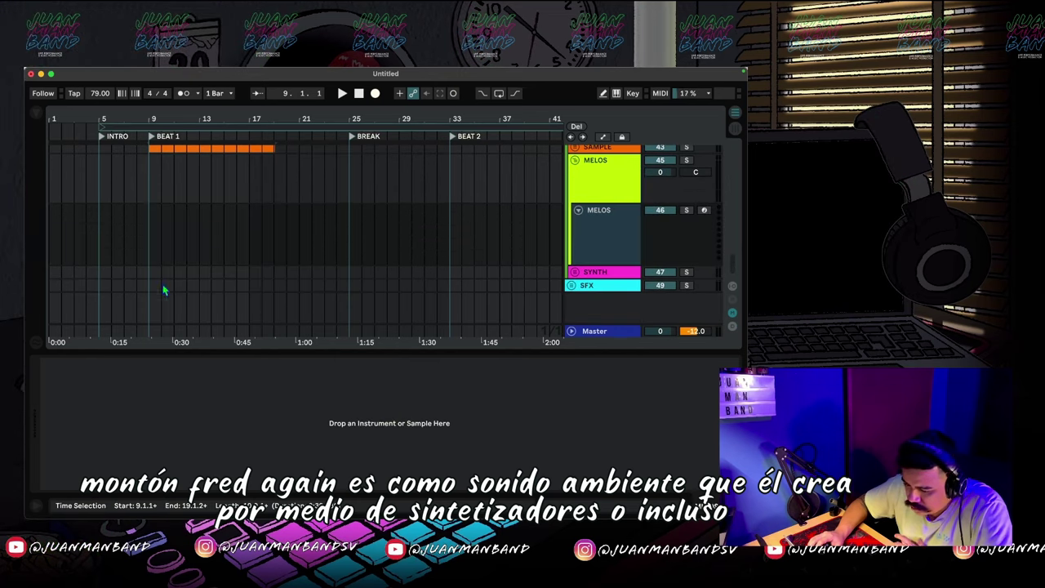
pyautogui.click(584, 233)
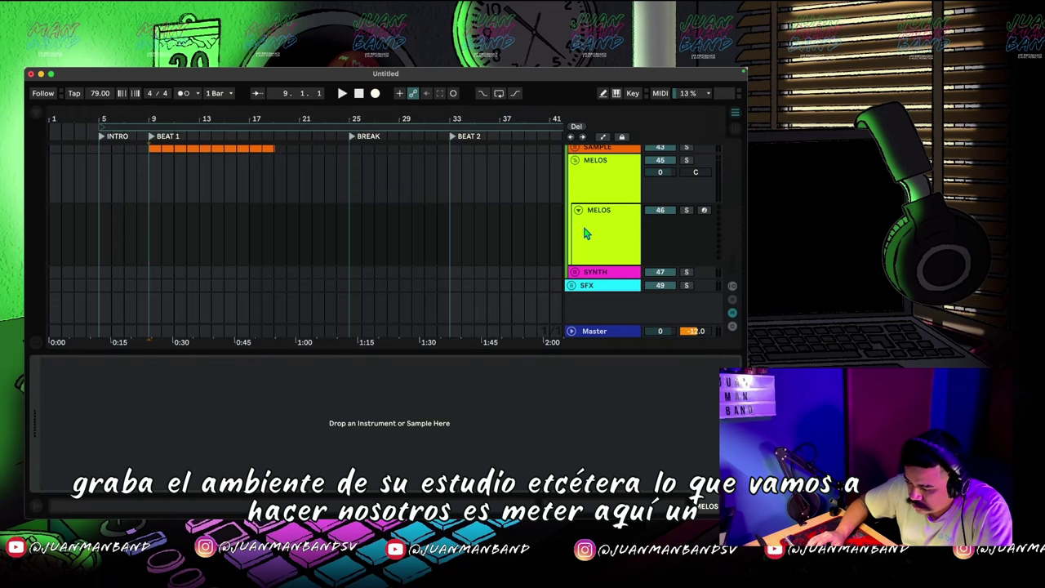
# - Clear the search in the instrument collection and load the Array Mbira Round Robin pluck on the MELOS track
pyautogui.click(37, 114)
pyautogui.click(51, 184)
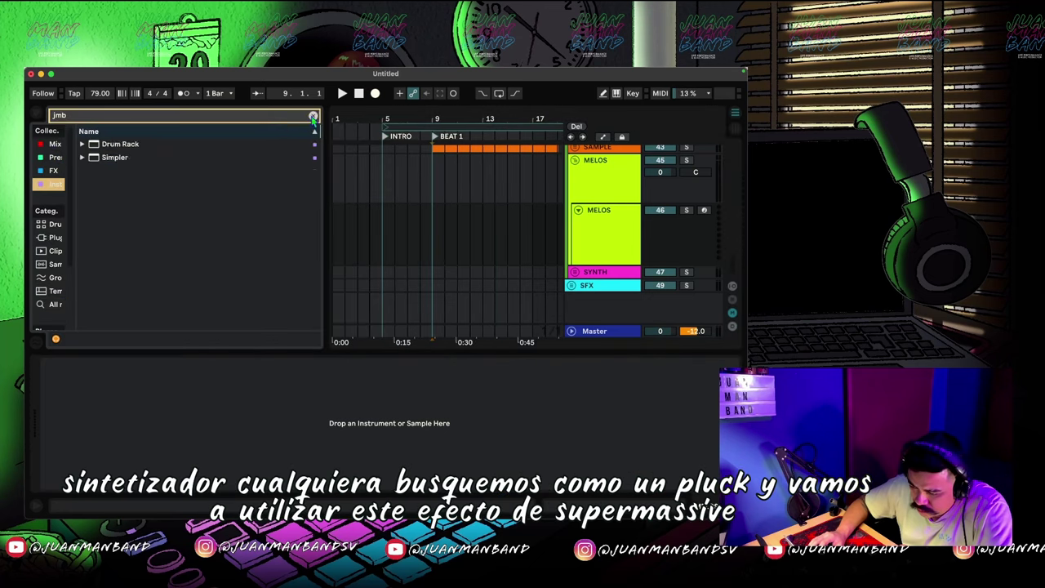
pyautogui.click(314, 116)
pyautogui.click(83, 145)
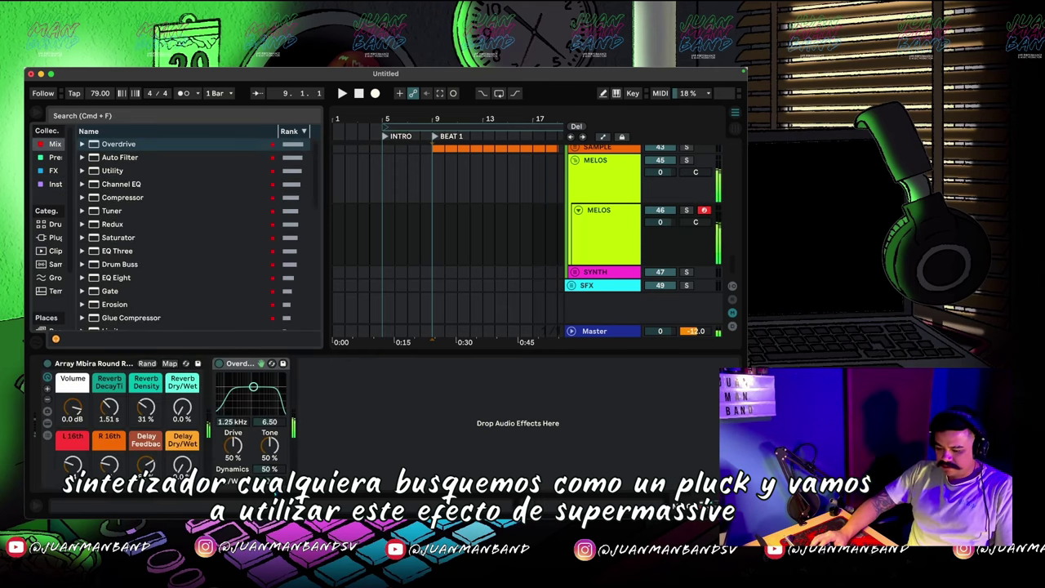
# - Set the Overdrive's dry/wet to 19 % and add ValhallaSupermassive with the Barnard 33 preset after it
pyautogui.click(272, 483)
pyautogui.click(54, 170)
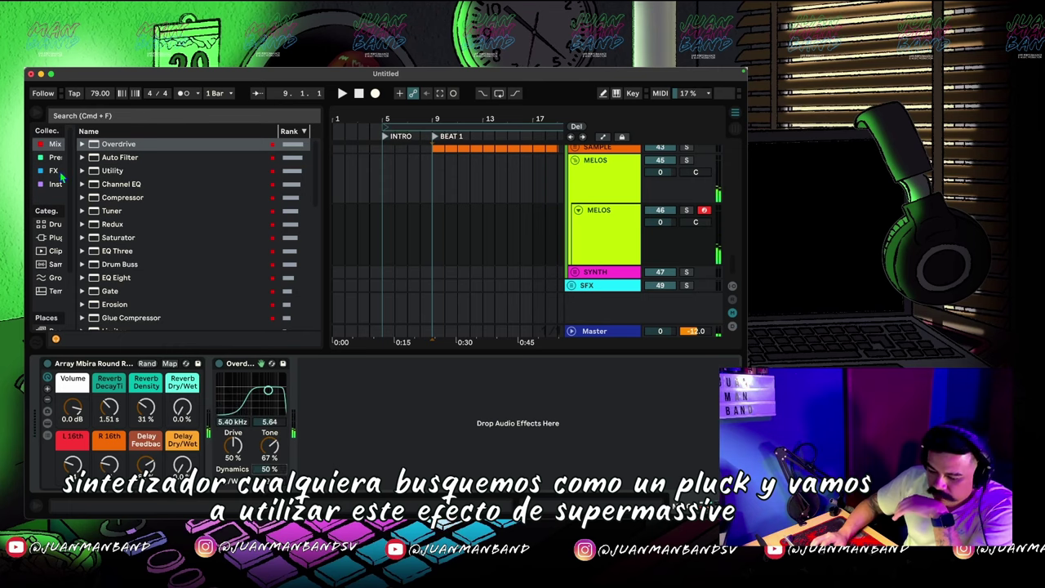
pyautogui.scroll(-15, 181, 256)
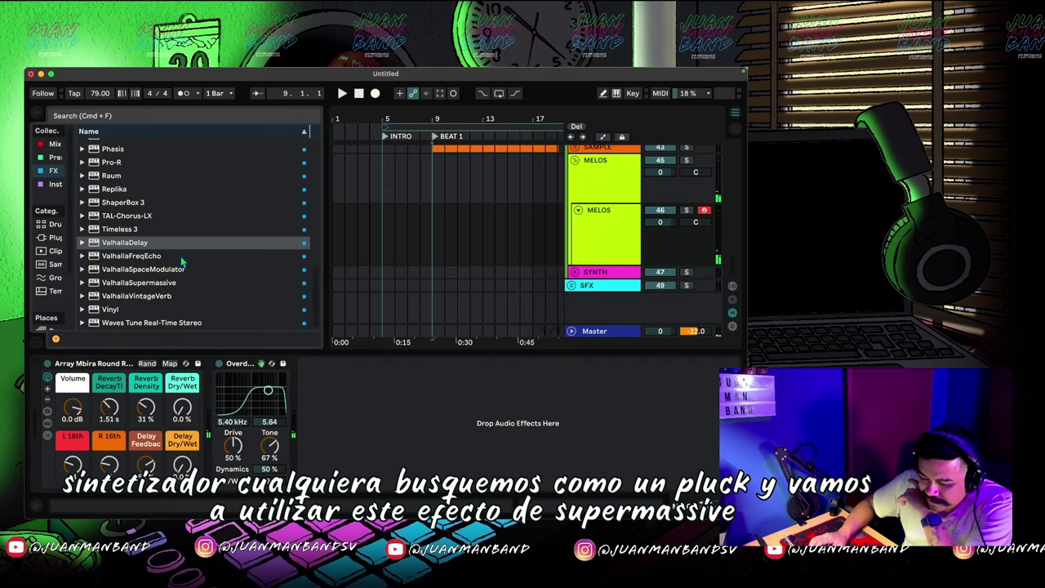
pyautogui.click(143, 282)
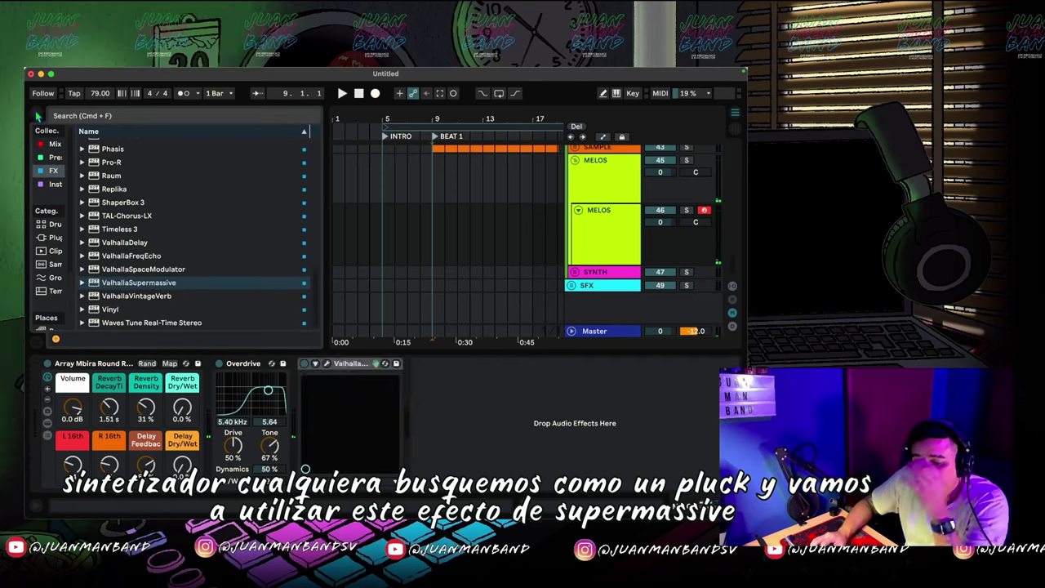
pyautogui.click(614, 289)
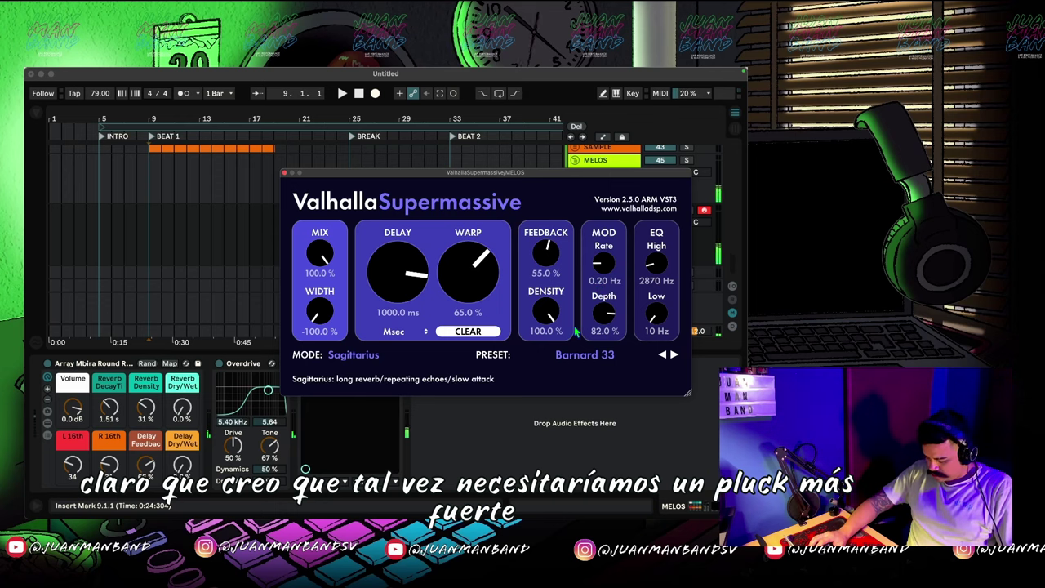
pyautogui.click(284, 173)
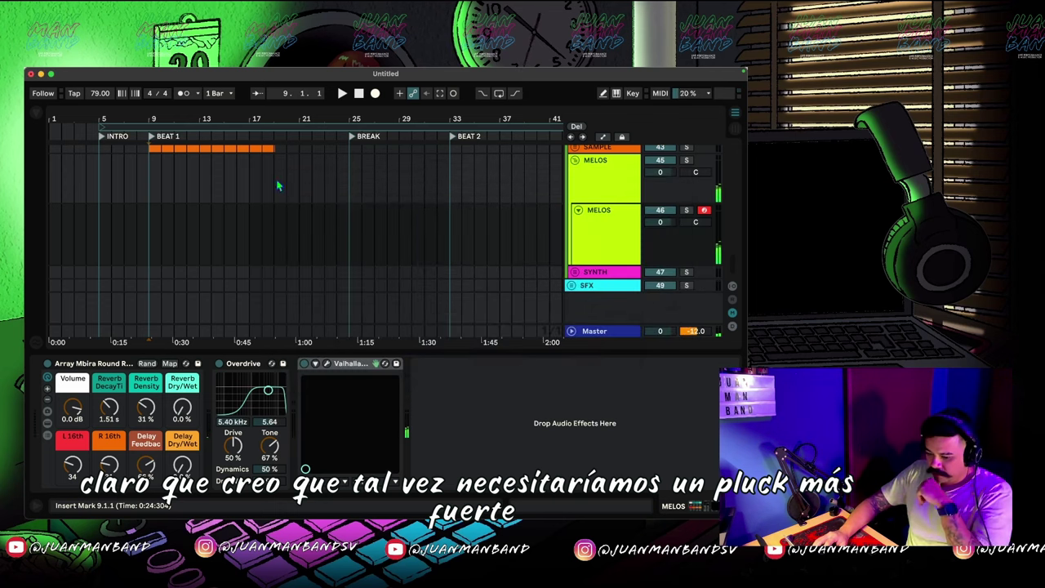
# - Swap the mbira instrument for Massive and try its plucked string sounds on the MELOS track
pyautogui.click(75, 367)
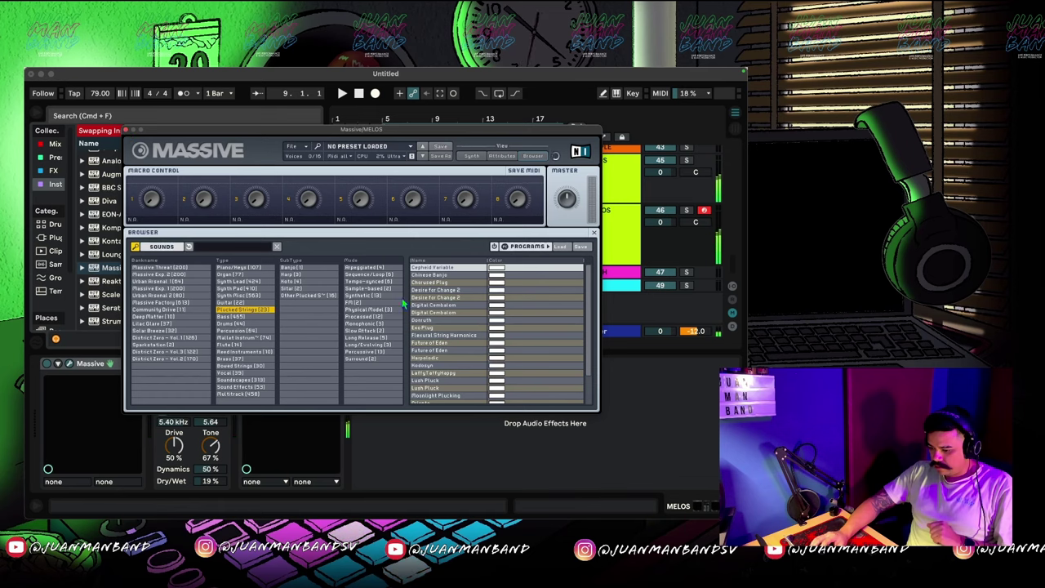
pyautogui.moveTo(366, 130); pyautogui.dragTo(457, 76)
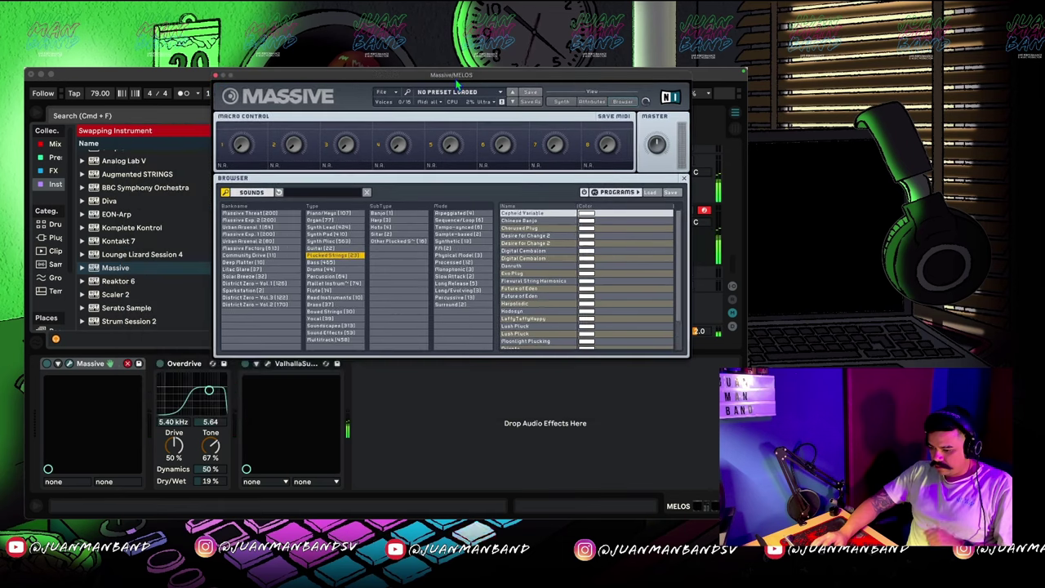
pyautogui.click(244, 364)
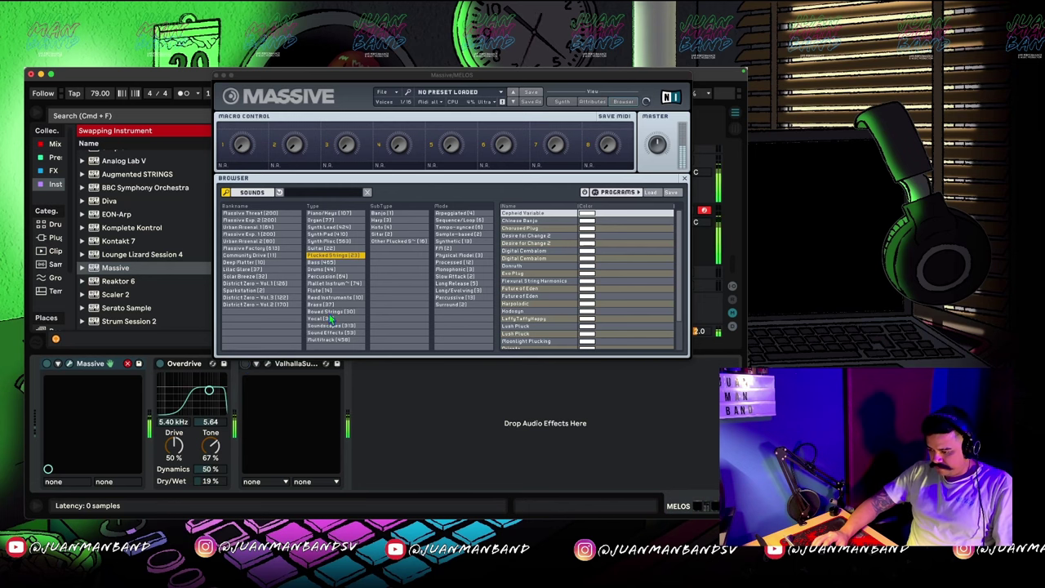
pyautogui.click(526, 223)
pyautogui.click(128, 363)
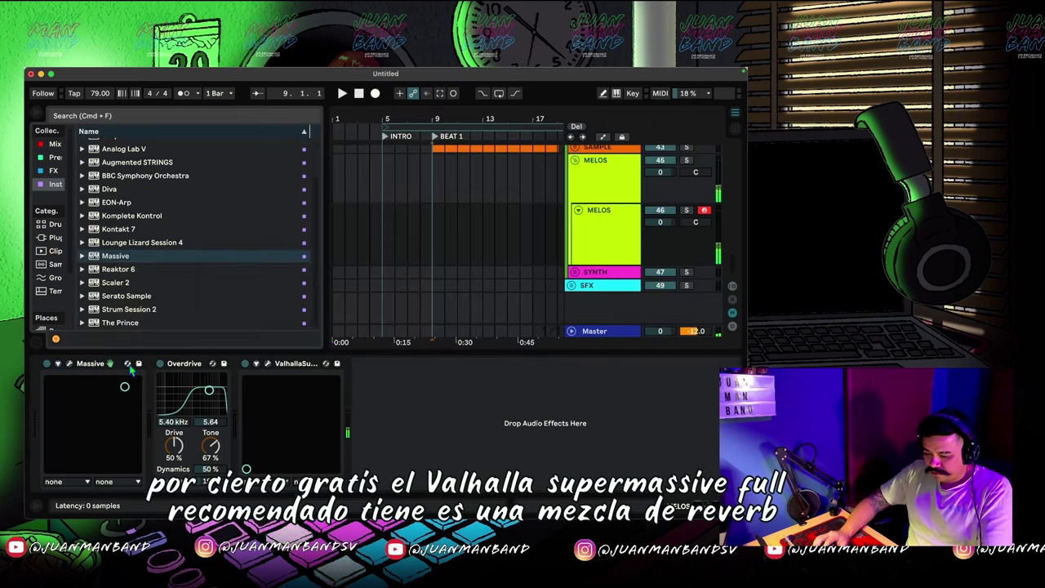
# - Show the ValhallaSupermassive settings on the MELOS track with the browser hidden
pyautogui.click(267, 363)
pyautogui.press('super+alt+b')
pyautogui.moveTo(357, 174); pyautogui.dragTo(298, 190)
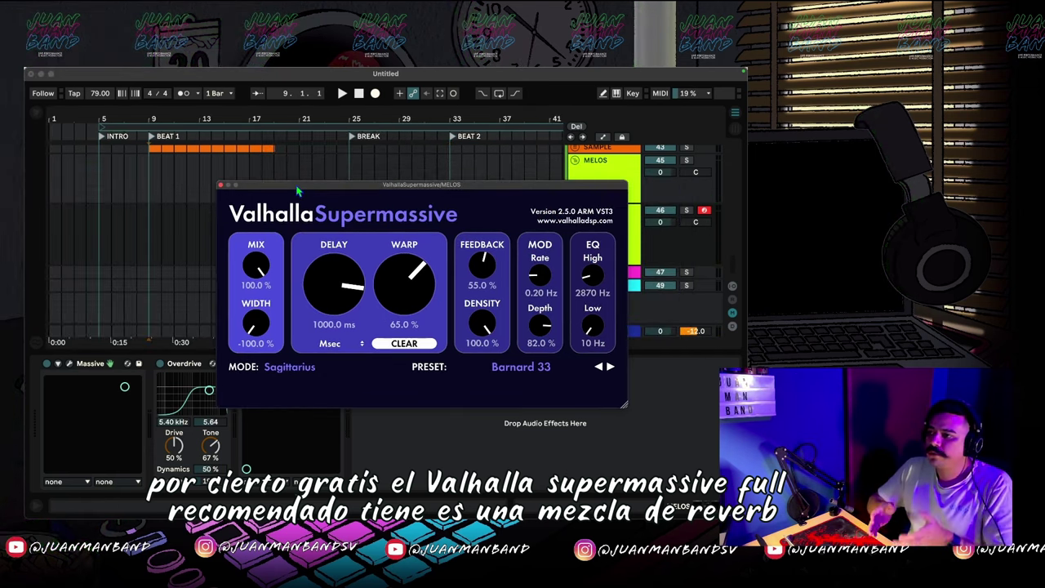
# - Unfold the SAMPLE group and its vocal track, and select the vocal clip at BEAT 1
pyautogui.click(205, 206)
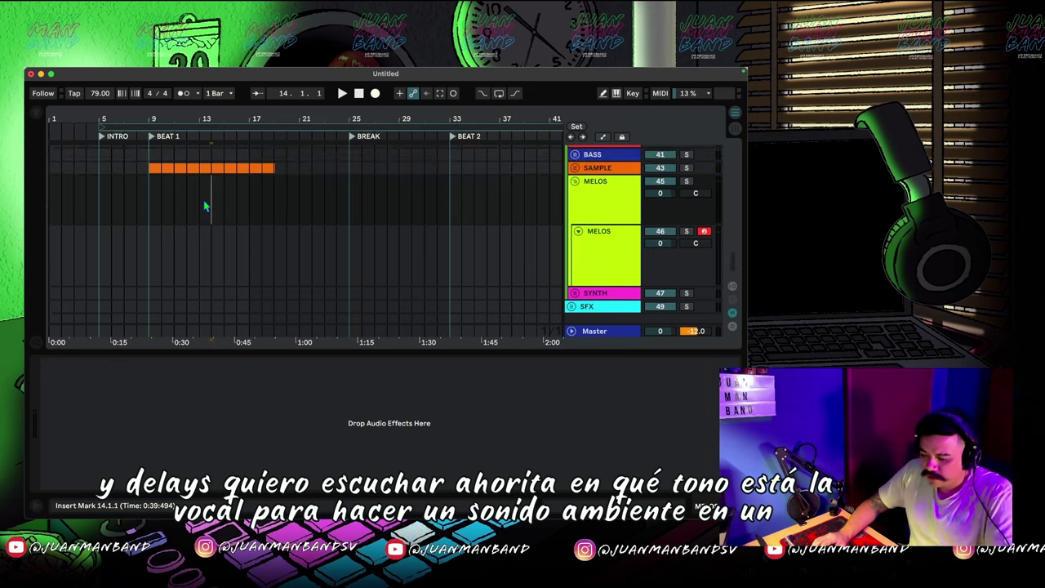
pyautogui.click(576, 168)
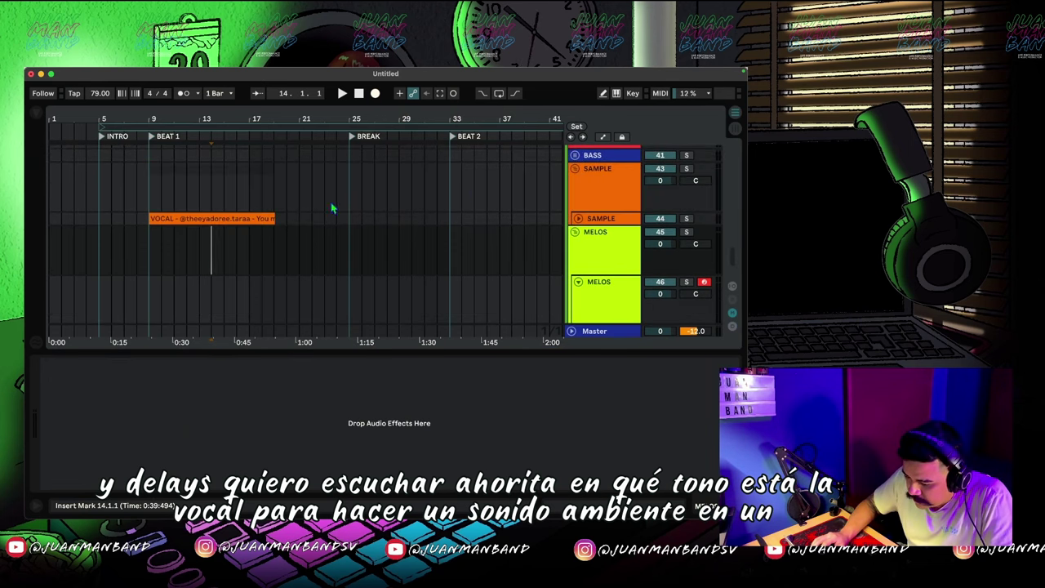
pyautogui.click(577, 219)
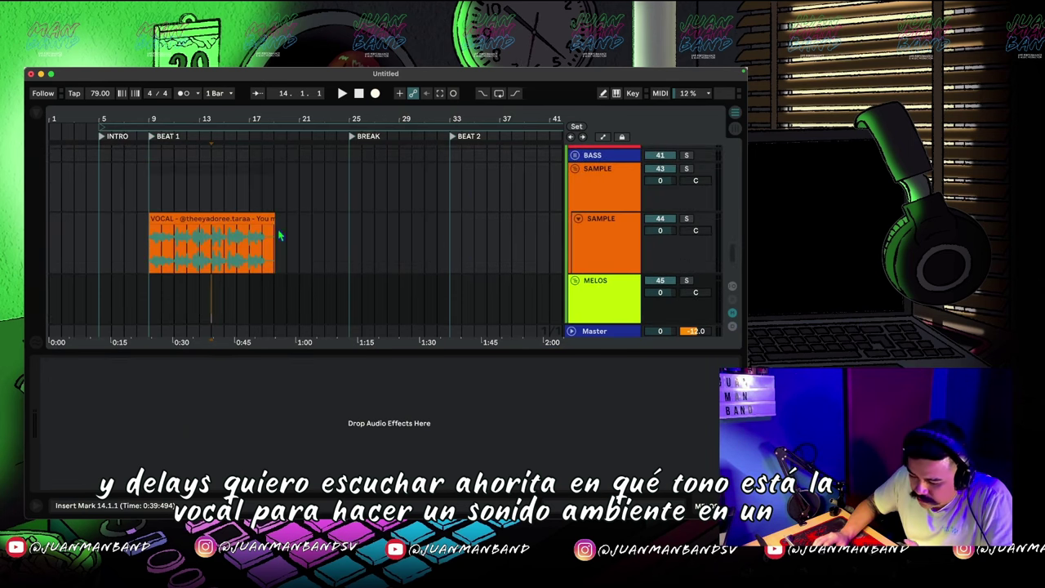
pyautogui.click(231, 218)
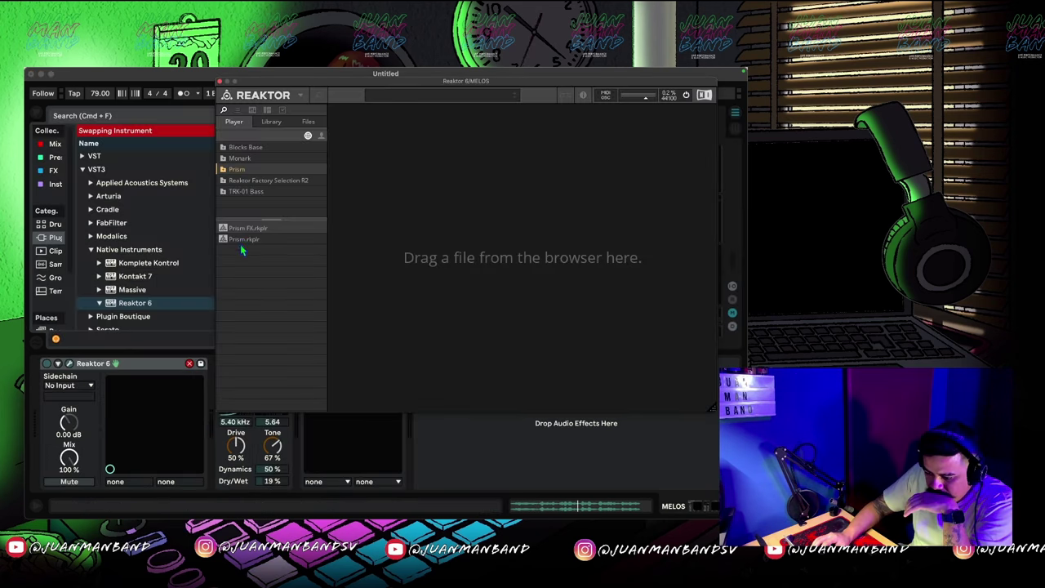
# - Show the Reaktor Factory Selection R2 instruments in Reaktor 6 on the MELOS track
pyautogui.click(258, 181)
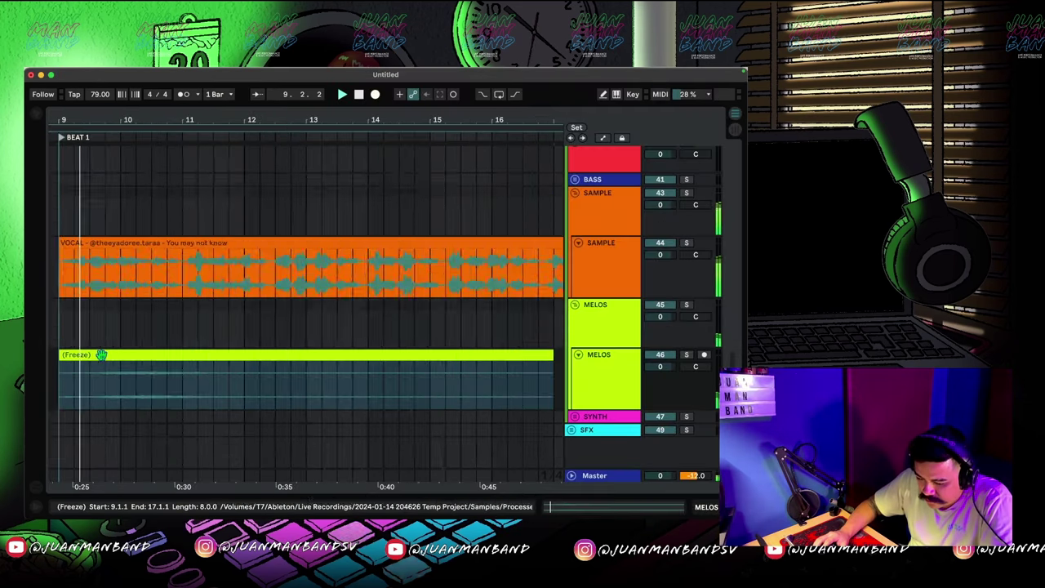
# - Cut the frozen MELOS clip down to a one-bar section of its swell starting at bar 9
pyautogui.press('z')
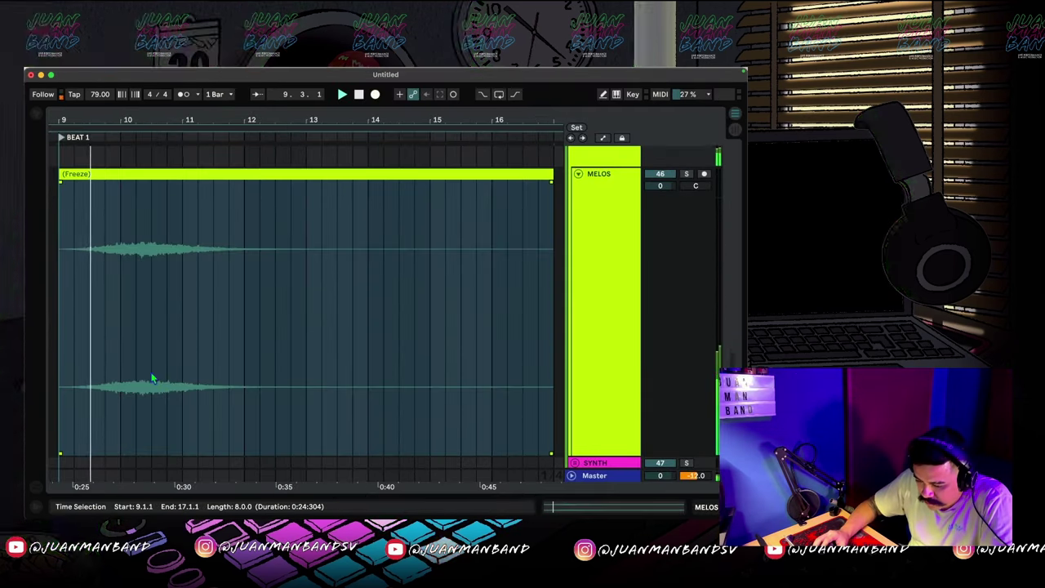
pyautogui.click(106, 276)
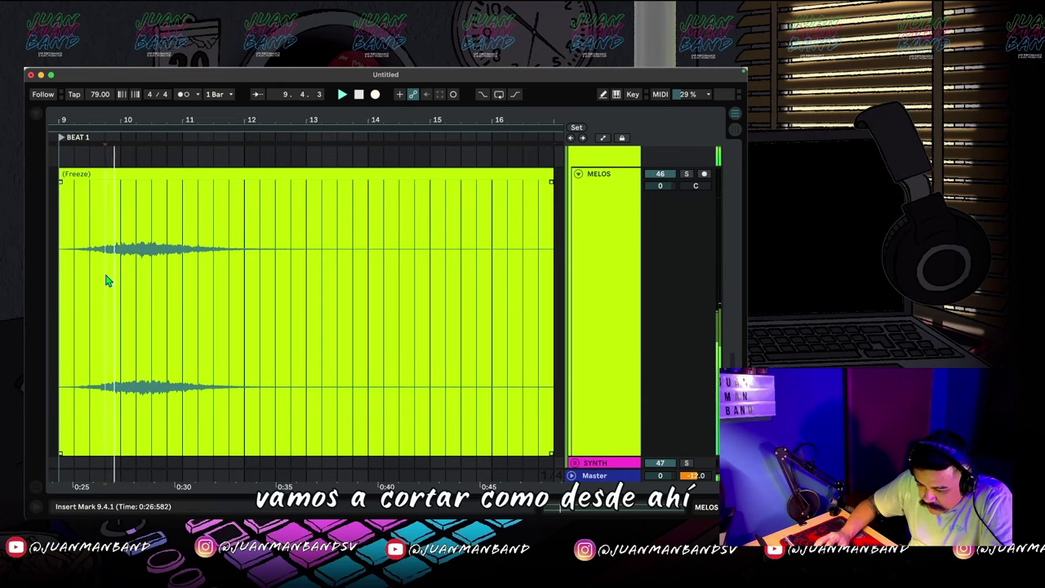
pyautogui.moveTo(106, 280); pyautogui.dragTo(196, 286)
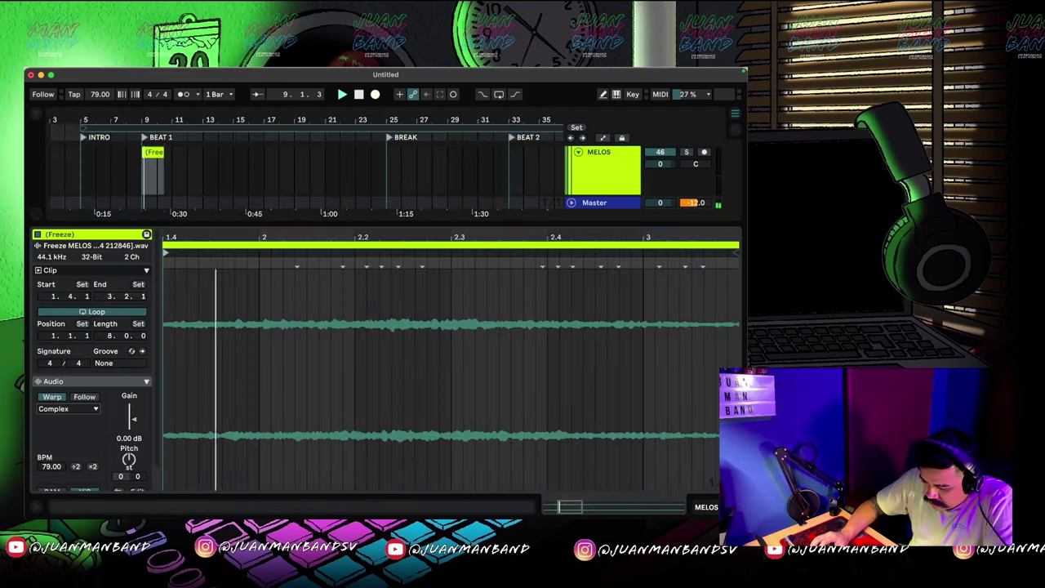
pyautogui.click(735, 507)
pyautogui.press('space')
pyautogui.scroll(5, 190, 293)
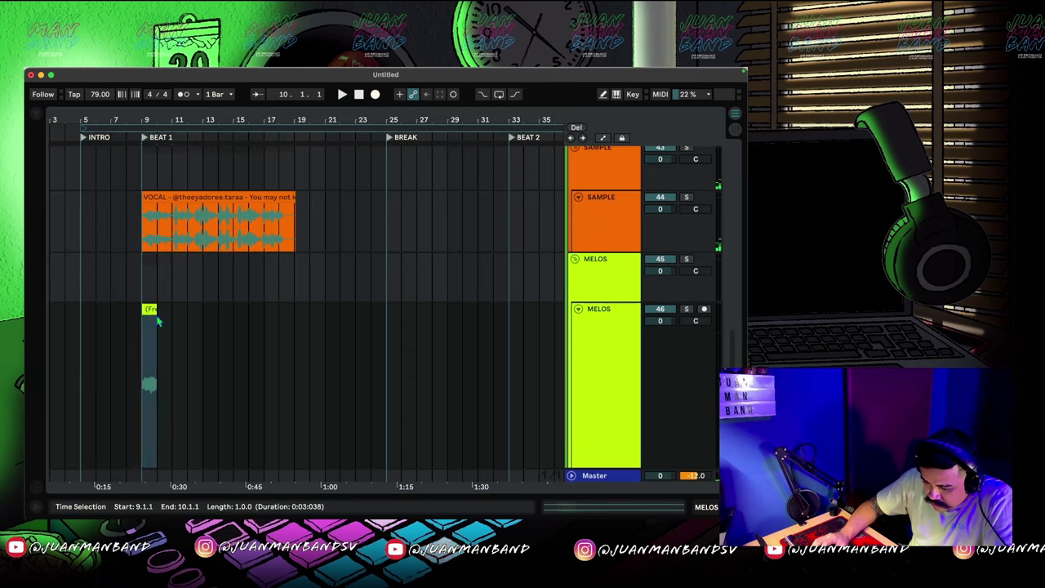
# - Duplicate the one-bar MELOS slice seven times to fill bars 9 to 17, and consolidate the slices into one clip
pyautogui.press('super+d')
pyautogui.press('super+d')
pyautogui.press('super+d')
pyautogui.press('super+d')
pyautogui.press('super+d')
pyautogui.press('super+d')
pyautogui.press('super+d')
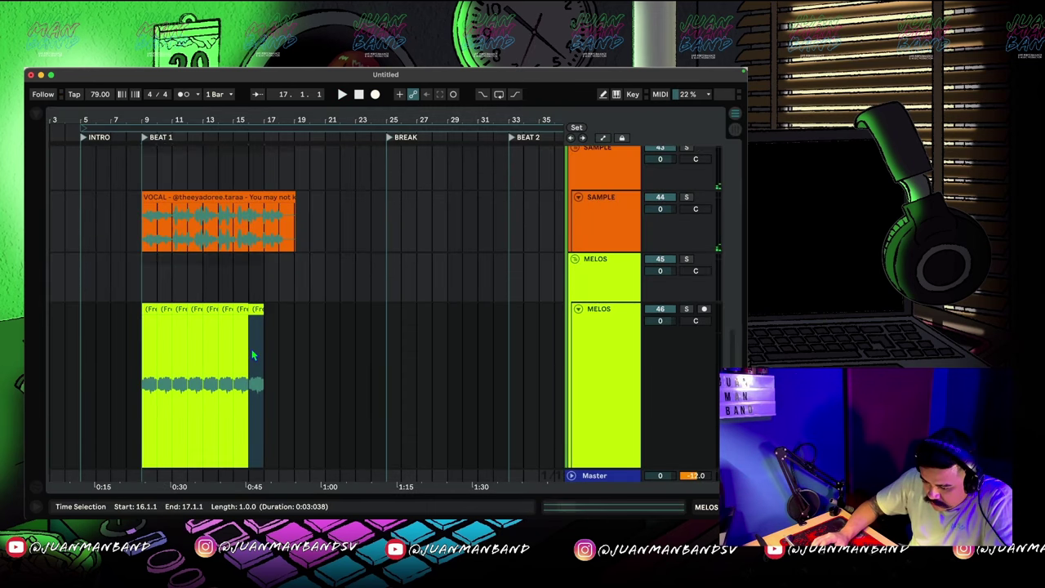
# - Play the consolidated MELOS clip and lower its gain to -17.4 dB
pyautogui.press('space')
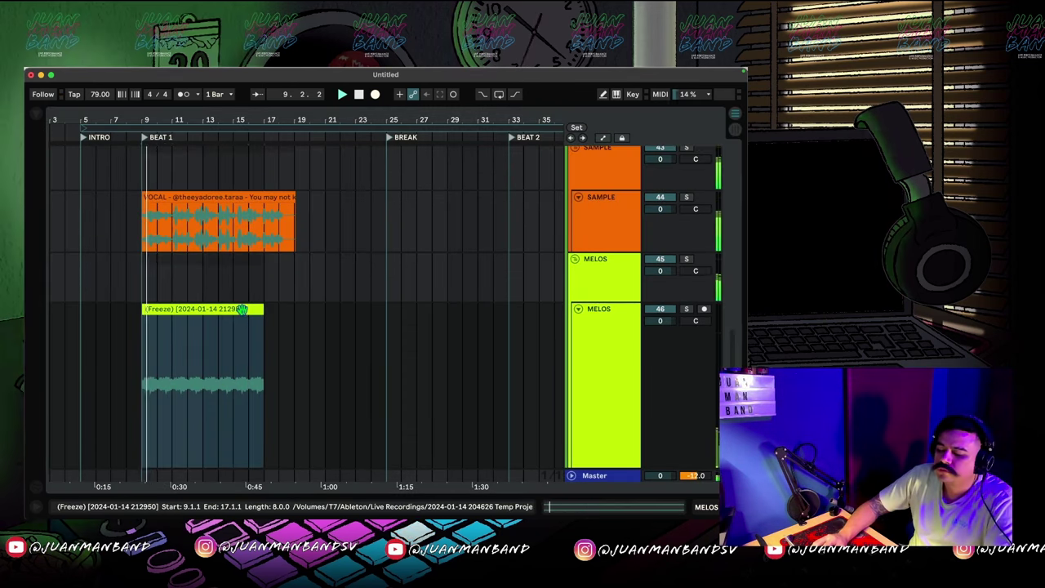
pyautogui.doubleClick(242, 308)
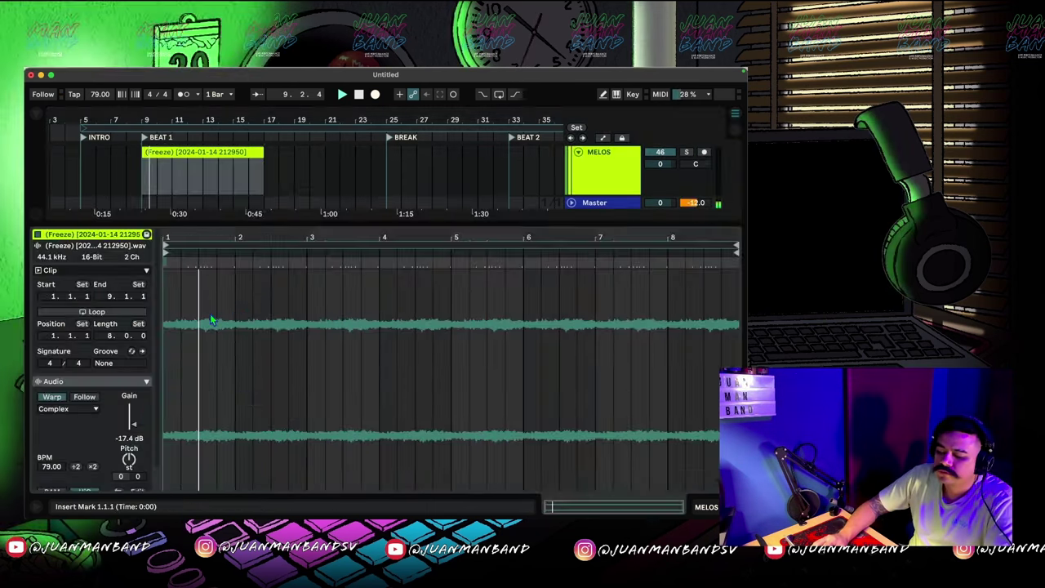
pyautogui.click(108, 312)
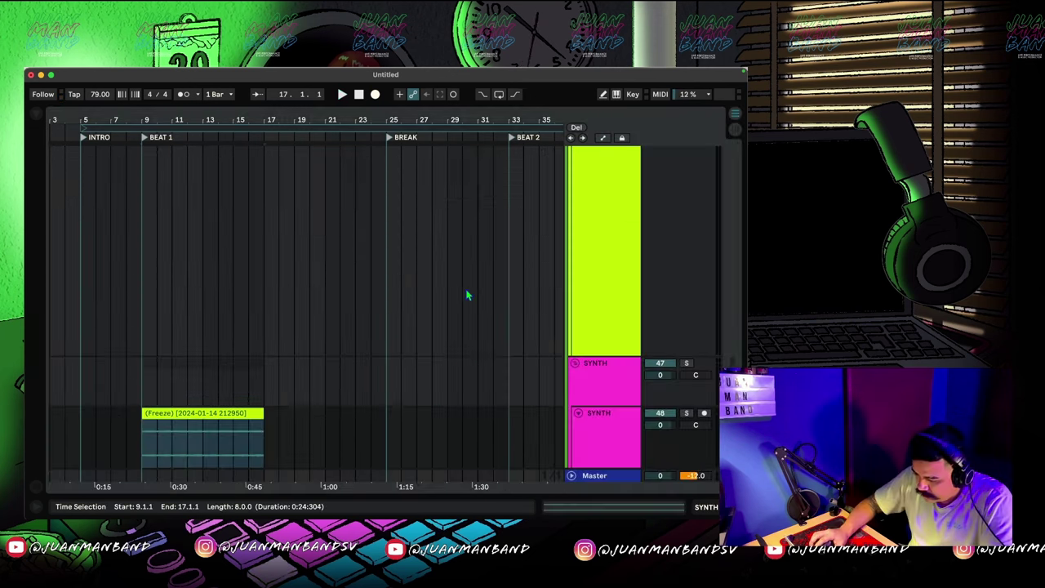
# - Recolour the frozen clip to match the SYNTH group, name its track DRONE 1, and add a second track named DRONE 2
pyautogui.scroll(-2, 469, 297)
pyautogui.rightClick(588, 383)
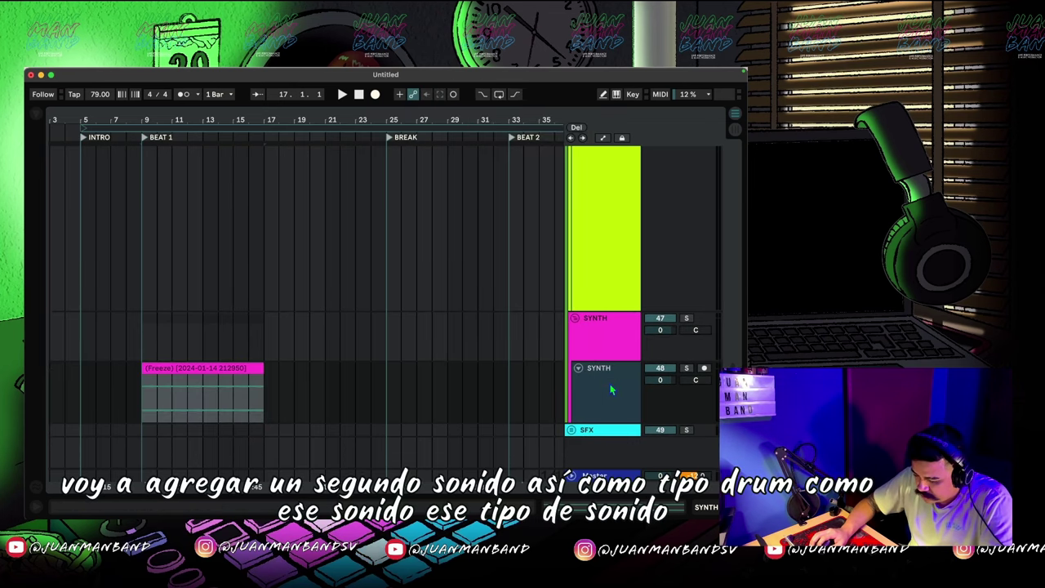
pyautogui.write('DRONE 2')
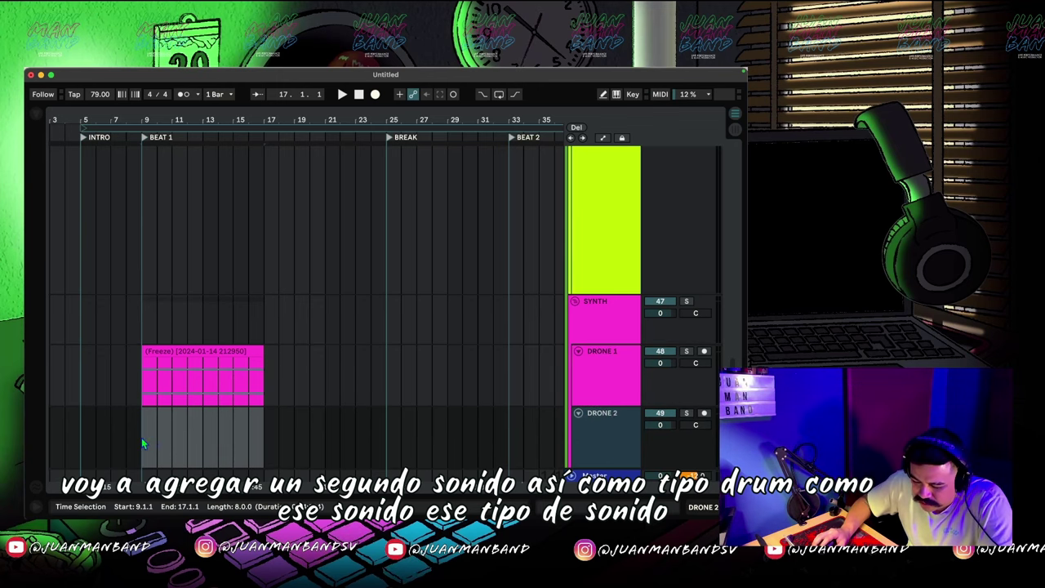
# - Search the browser for DRONE and audition the Cymatics samples from Fantasy Jupiter-6 to Interstellar
pyautogui.press('super+alt+b')
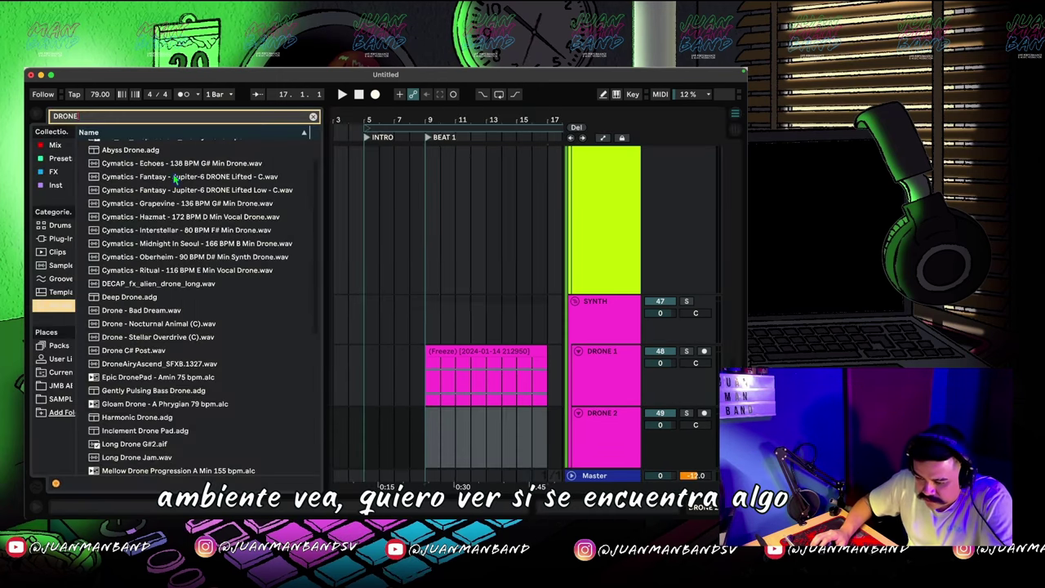
pyautogui.click(175, 177)
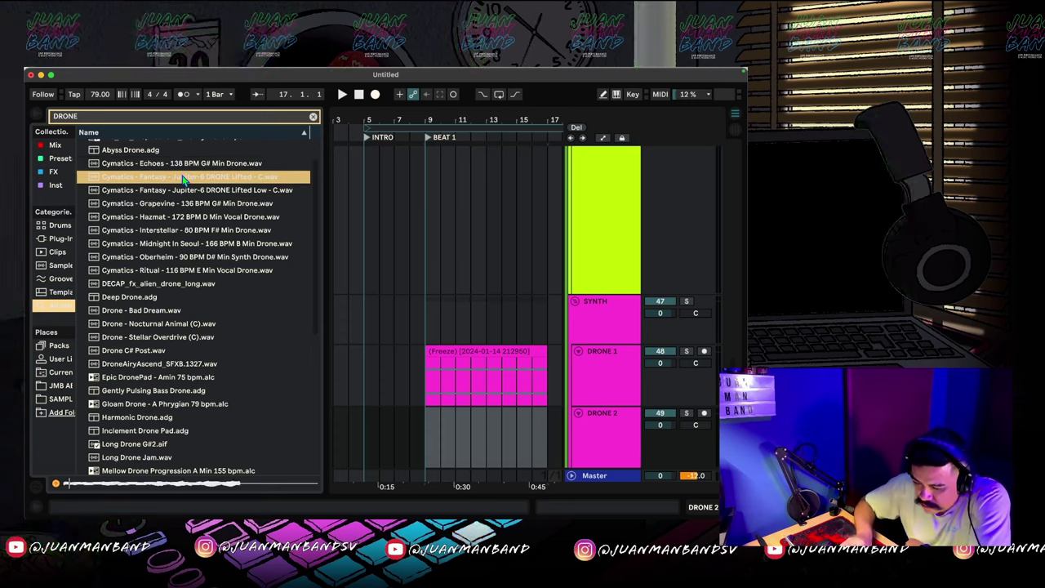
pyautogui.press('Down')
pyautogui.press('Down')
pyautogui.press('Down')
pyautogui.press('Down')
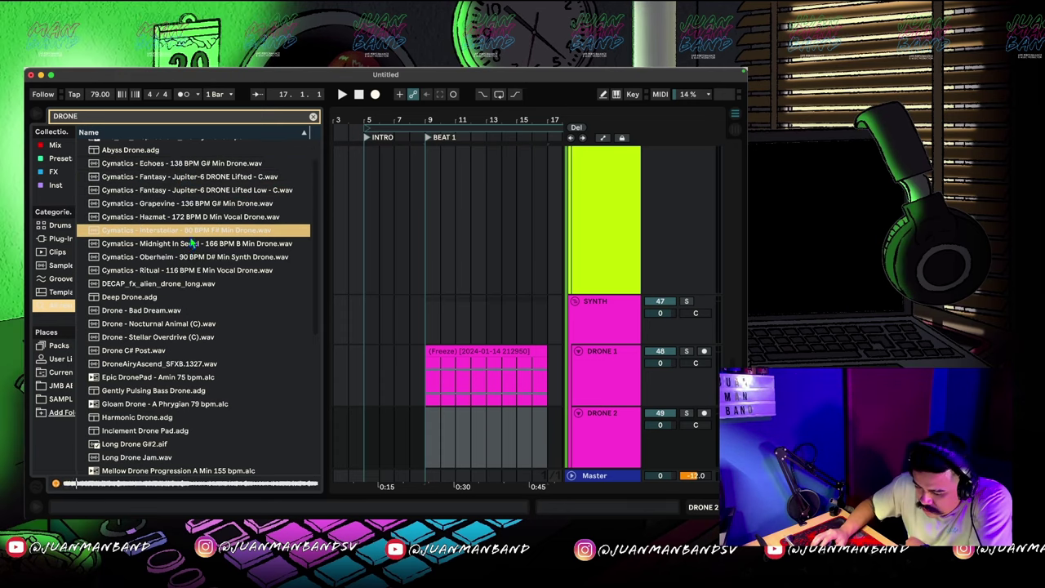
# - Place the Cymatics Interstellar 80 BPM F# Min drone on DRONE 2 at BEAT 1, hide the browser, and show the clip's settings
pyautogui.moveTo(192, 232); pyautogui.dragTo(430, 431)
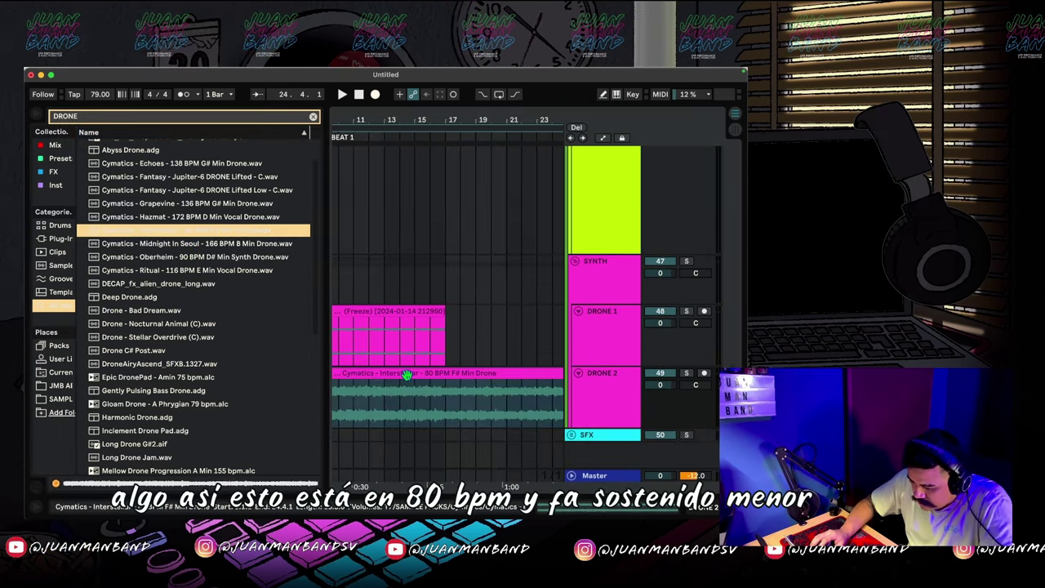
pyautogui.doubleClick(406, 373)
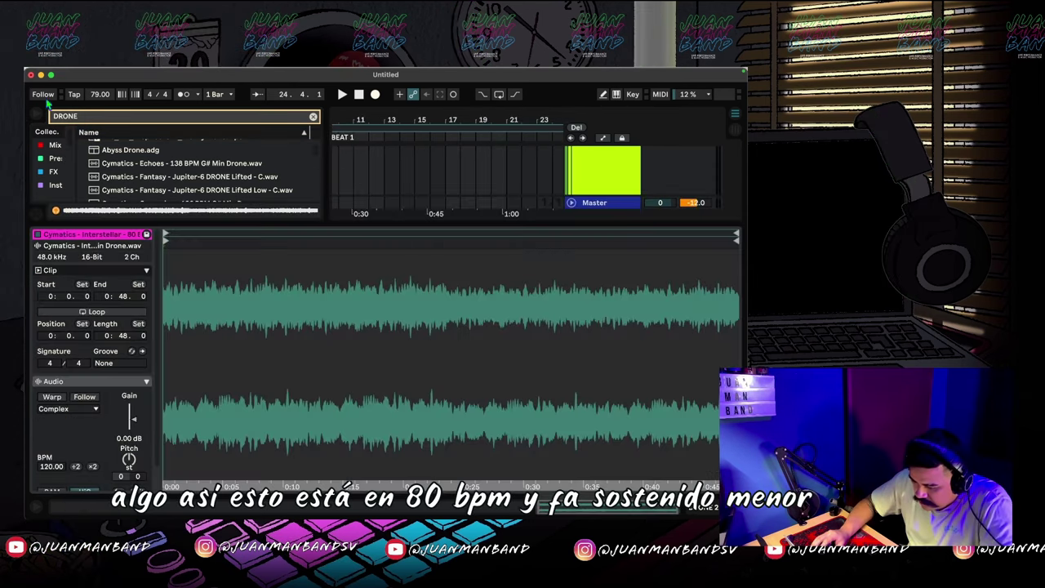
pyautogui.click(36, 114)
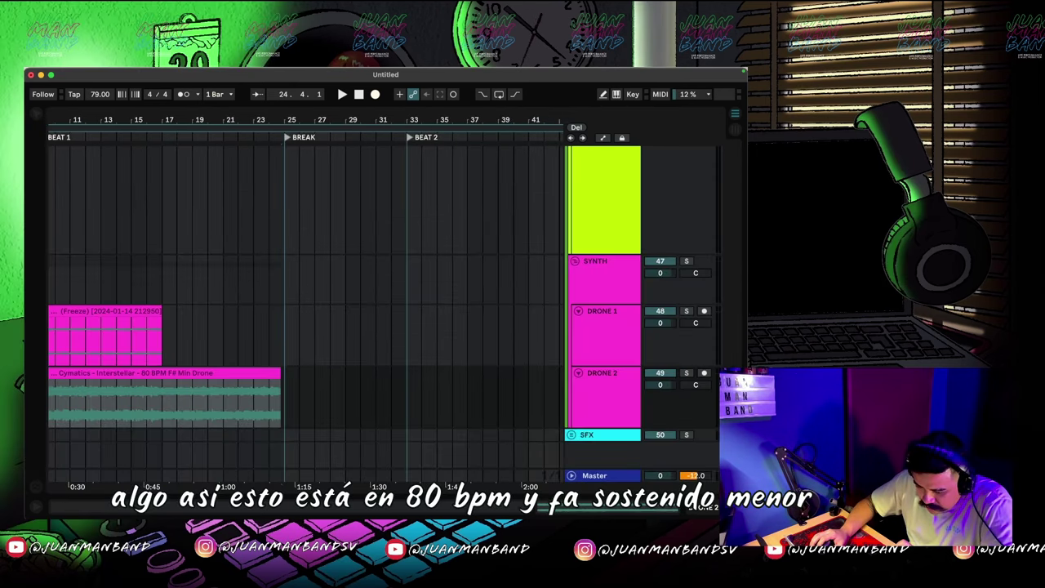
pyautogui.press('super+alt+l')
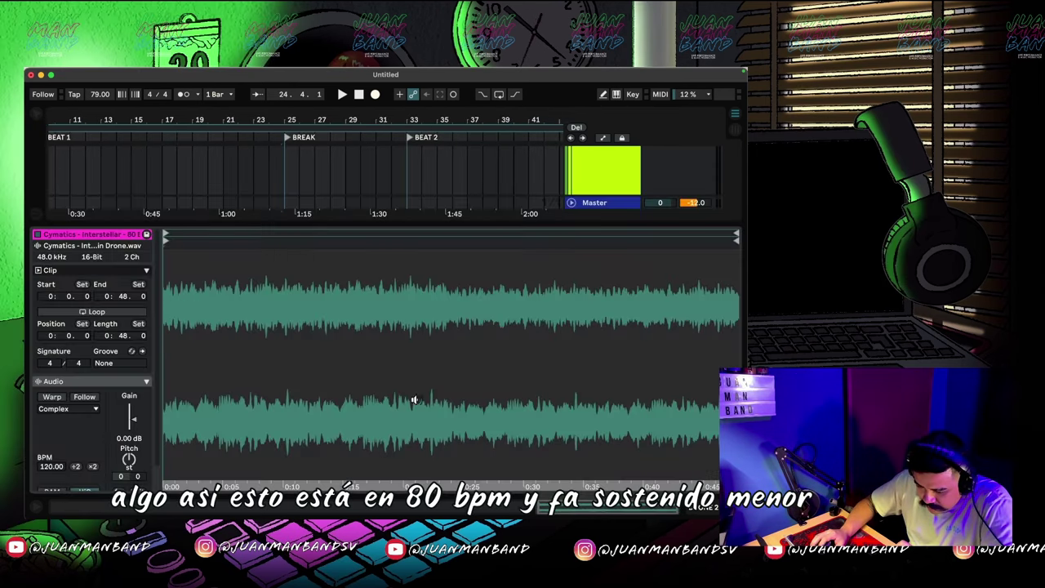
# - Warp the Interstellar clip at 80 BPM, transpose it +3 semitones, and shorten it to 8 bars
pyautogui.click(52, 396)
pyautogui.press('Up')
pyautogui.press('Up')
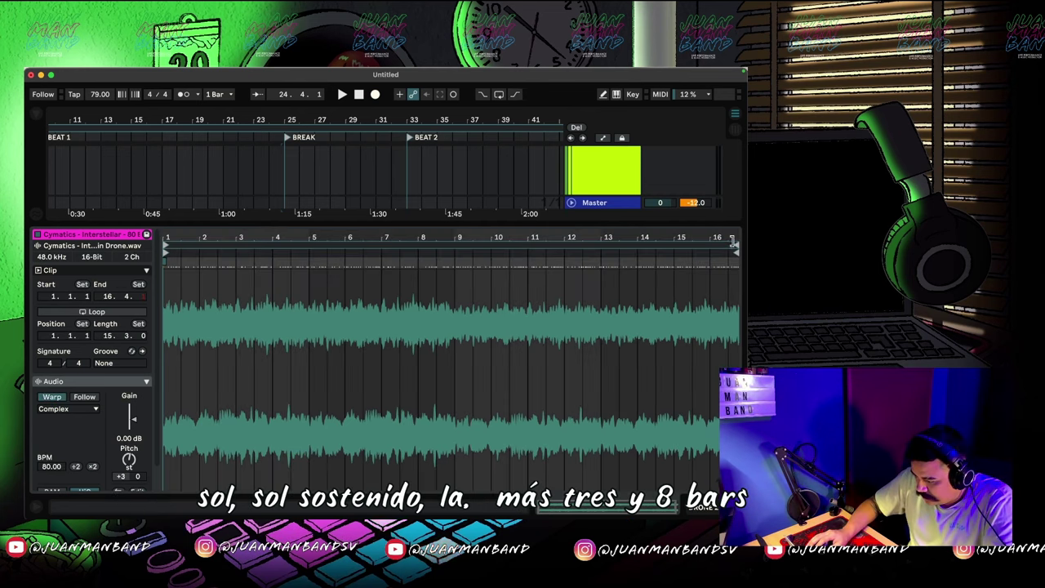
pyautogui.press('super+alt+l')
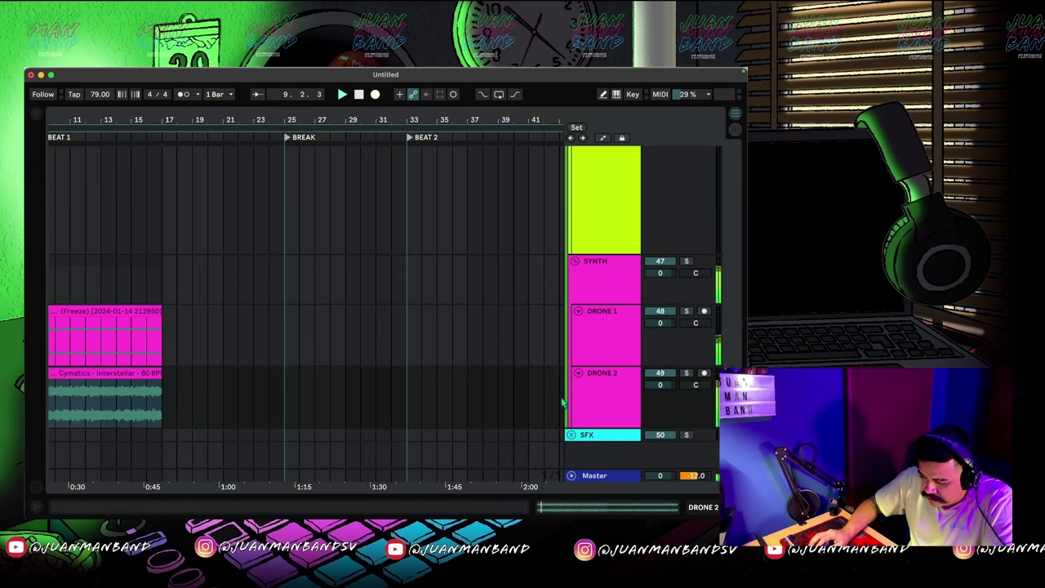
# - Lower the gain of the Interstellar clip on DRONE 2 during playback
pyautogui.hscroll(-5, 255, 395)
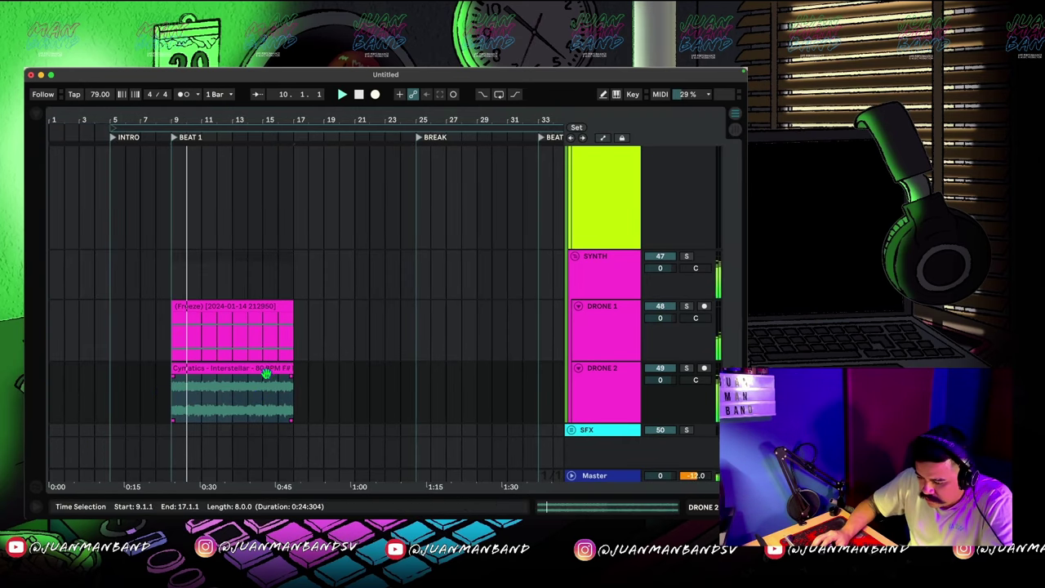
pyautogui.doubleClick(265, 374)
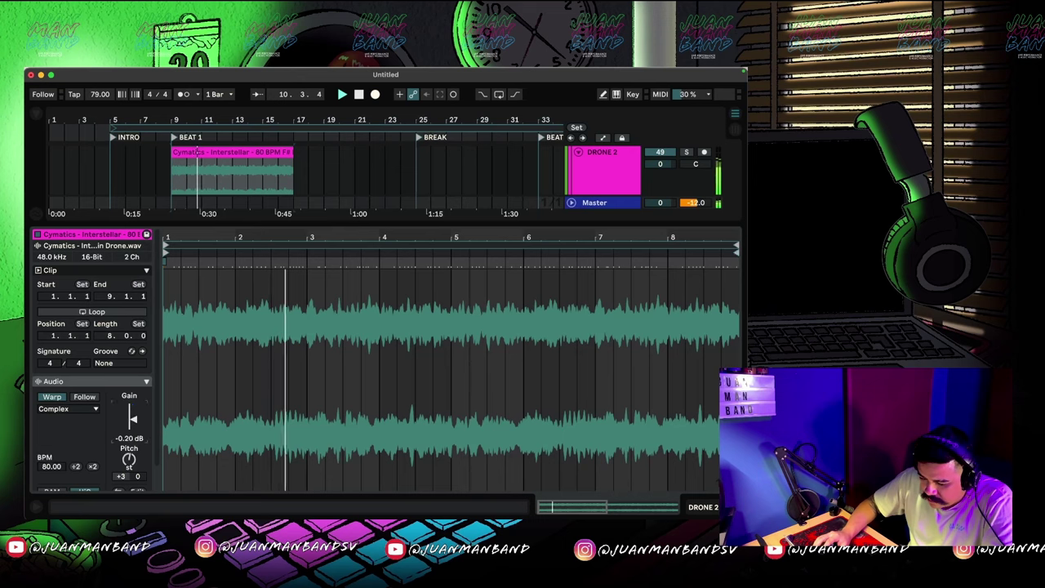
pyautogui.press('super+alt+l')
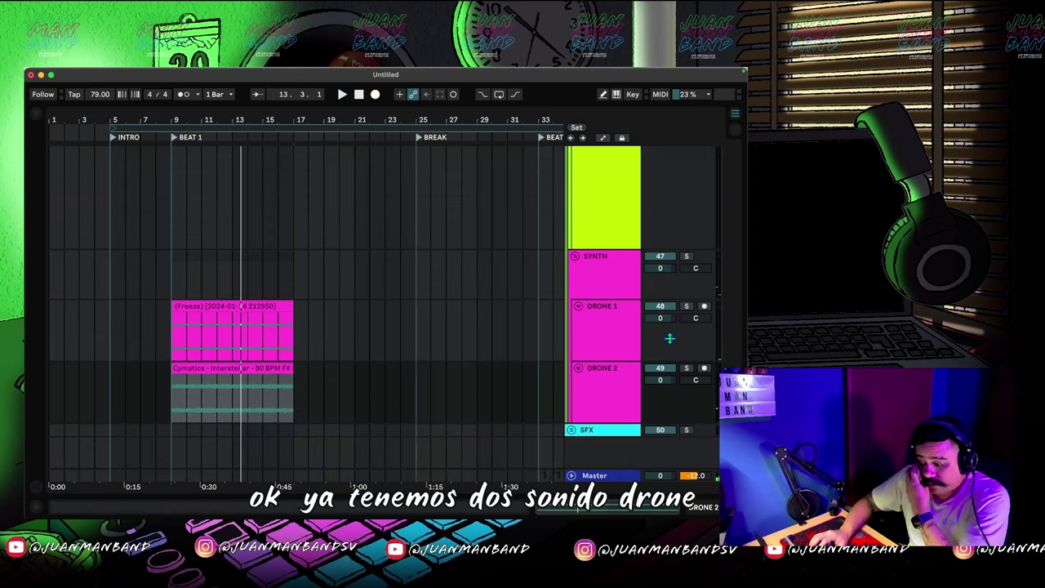
# - Listen to both drone tracks with the SYNTH group soloed, and turn the solo off
pyautogui.click(688, 257)
pyautogui.press('space')
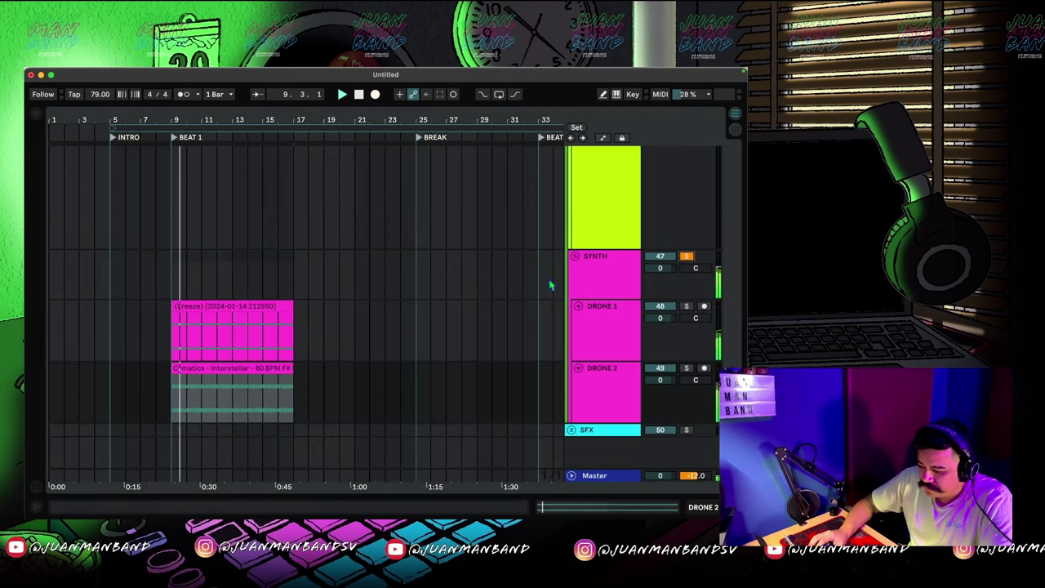
pyautogui.click(688, 257)
pyautogui.press('space')
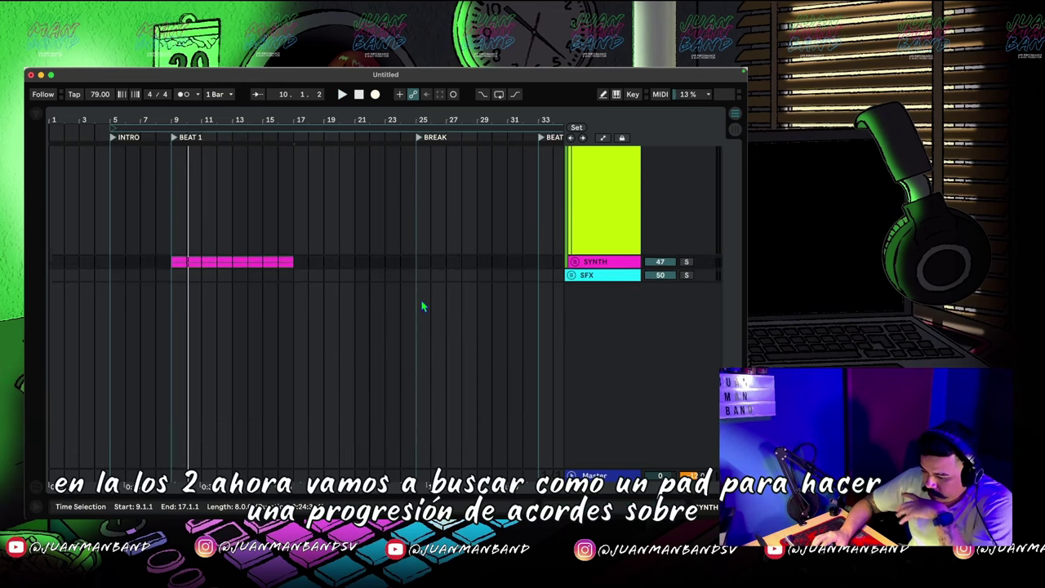
# - Mark the BEAT 1 section on the MELOS track, and load a preset from the 4 DREAM SYNTH folder in Diva on a new track
pyautogui.scroll(5, 422, 306)
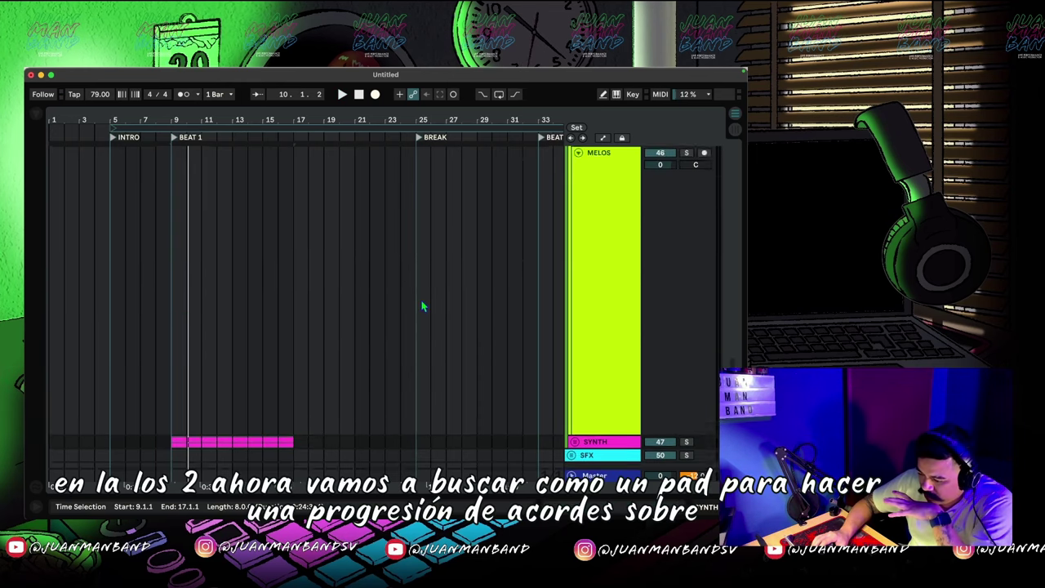
pyautogui.scroll(5, 422, 306)
pyautogui.click(175, 355)
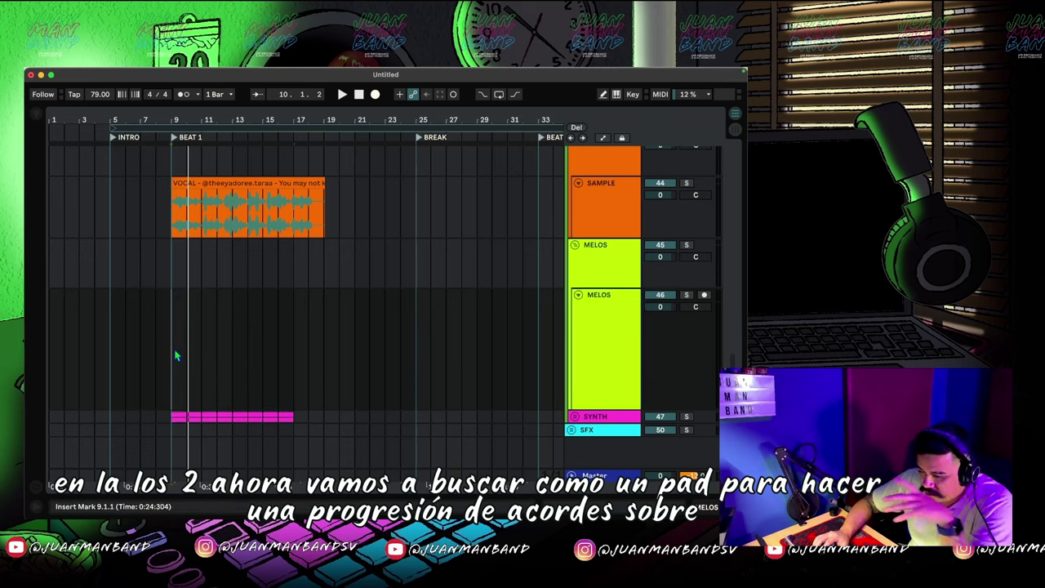
pyautogui.moveTo(175, 355); pyautogui.dragTo(319, 357)
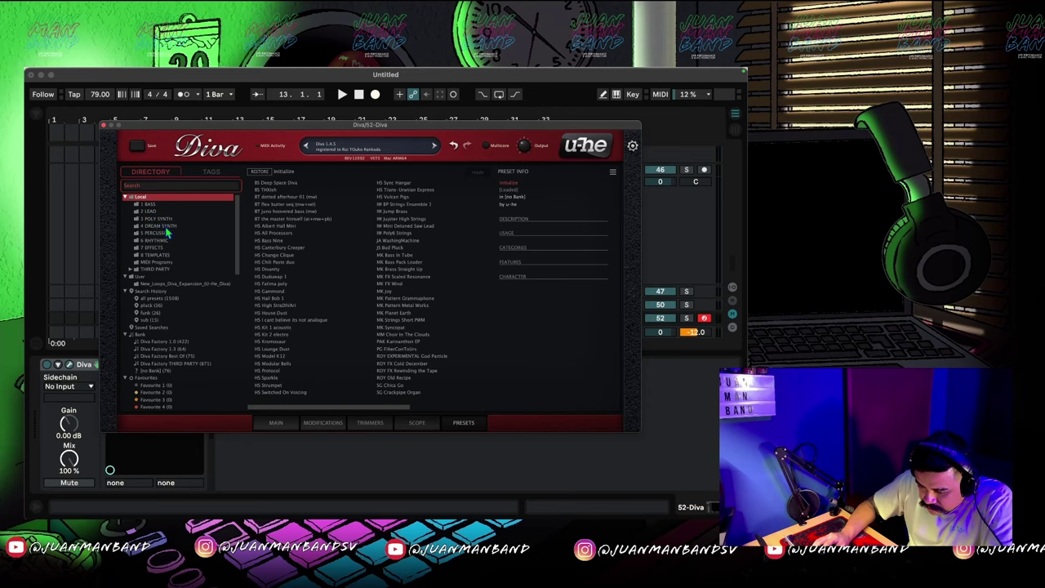
pyautogui.click(167, 226)
pyautogui.click(273, 189)
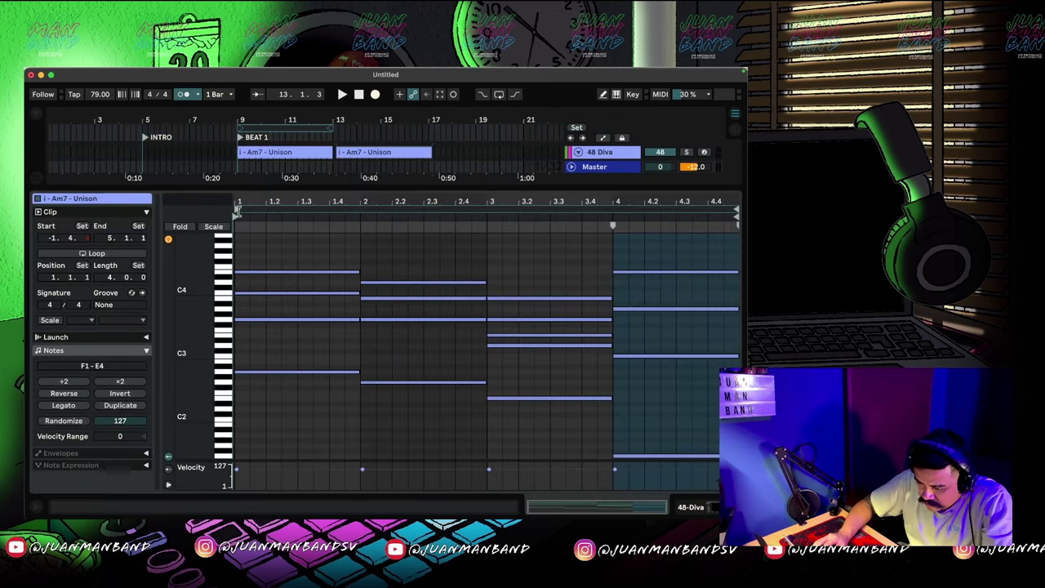
# - Check the i - Am7 - Unison chord clip on the Diva track and play it with the rearranged vocal
pyautogui.click(237, 217)
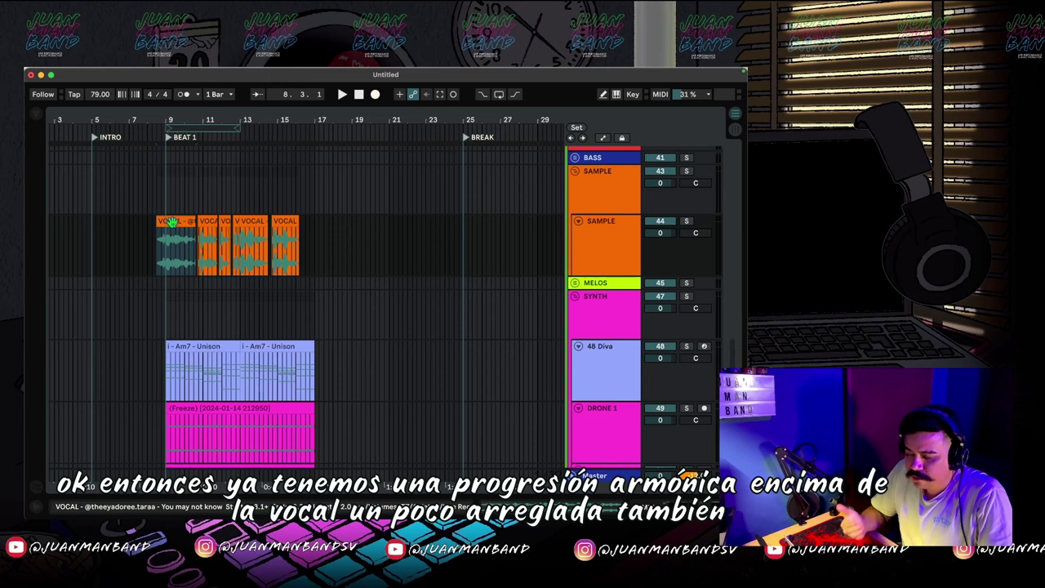
pyautogui.press('space')
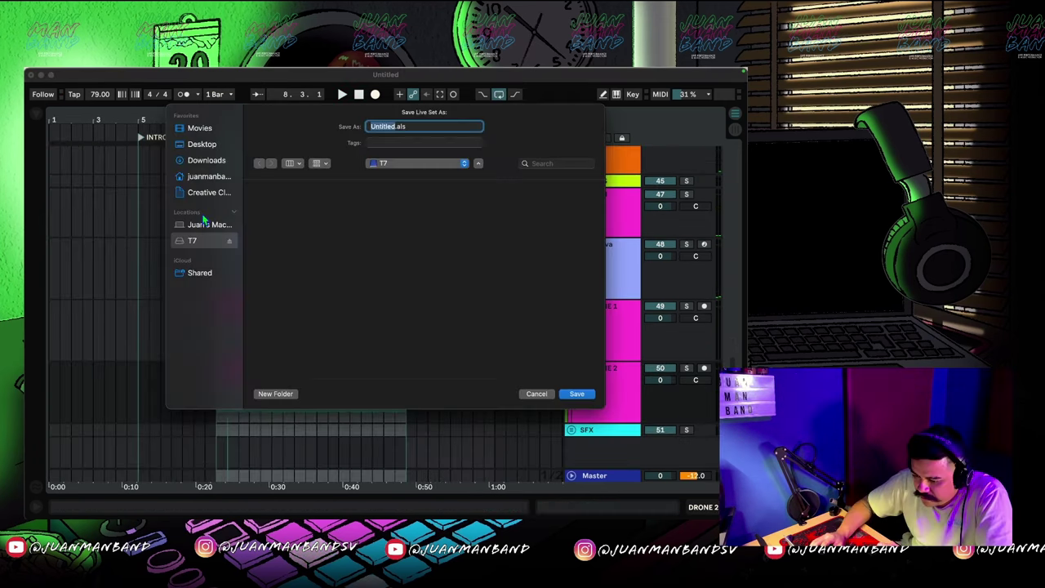
# - Save the set as 008 - You may not know - bpm79 in a new EDM folder inside FINISH on the T7 drive
pyautogui.click(203, 225)
pyautogui.click(200, 237)
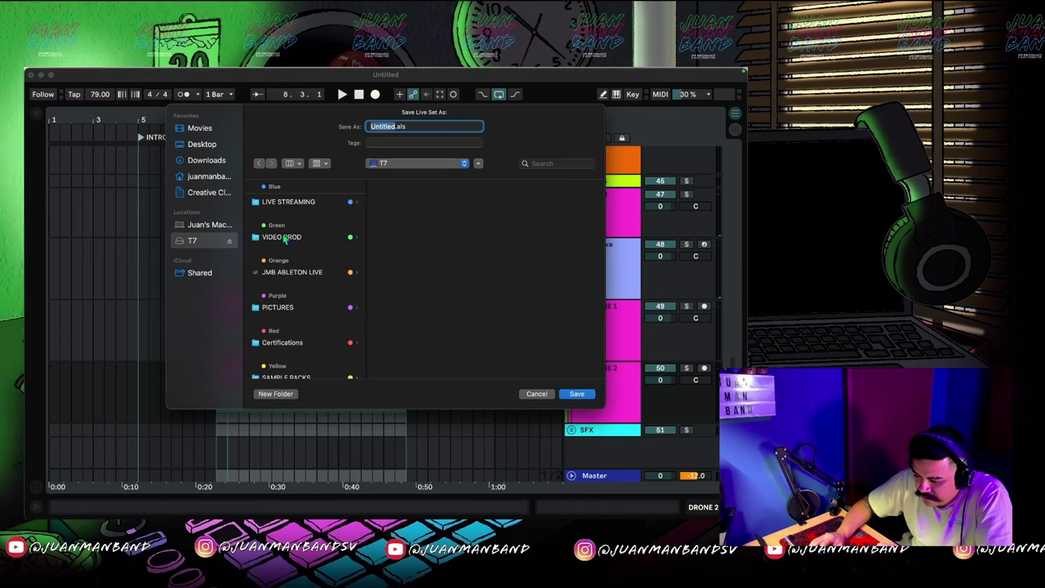
pyautogui.click(294, 272)
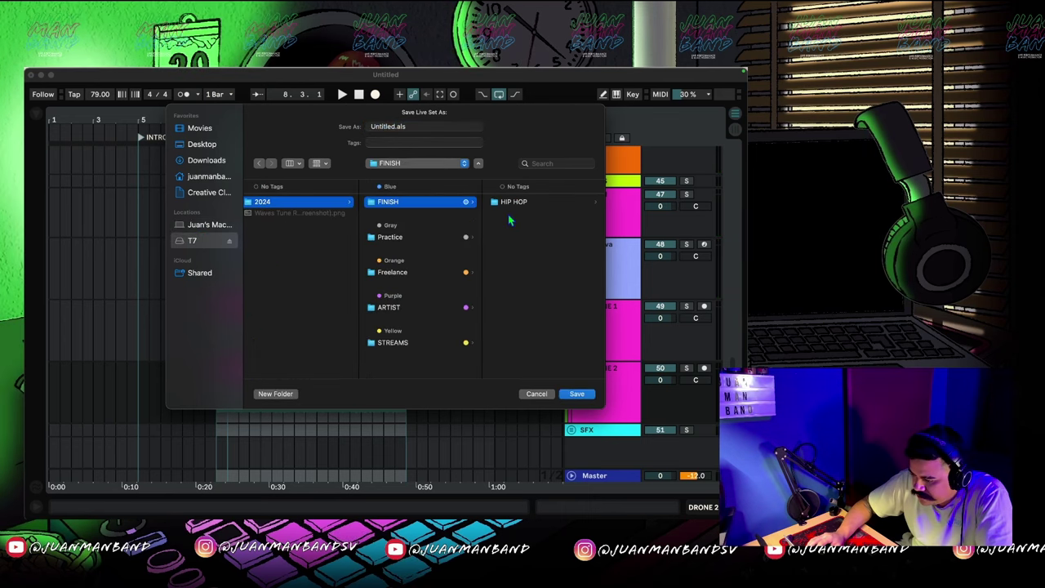
pyautogui.click(275, 393)
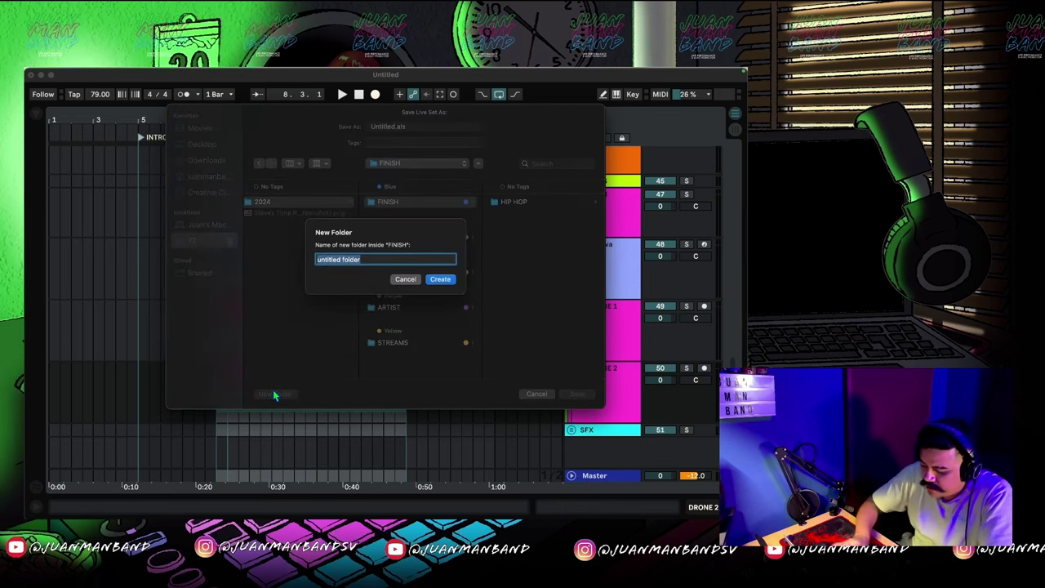
pyautogui.press('capslock')
pyautogui.write('ROCK')
pyautogui.press('Return')
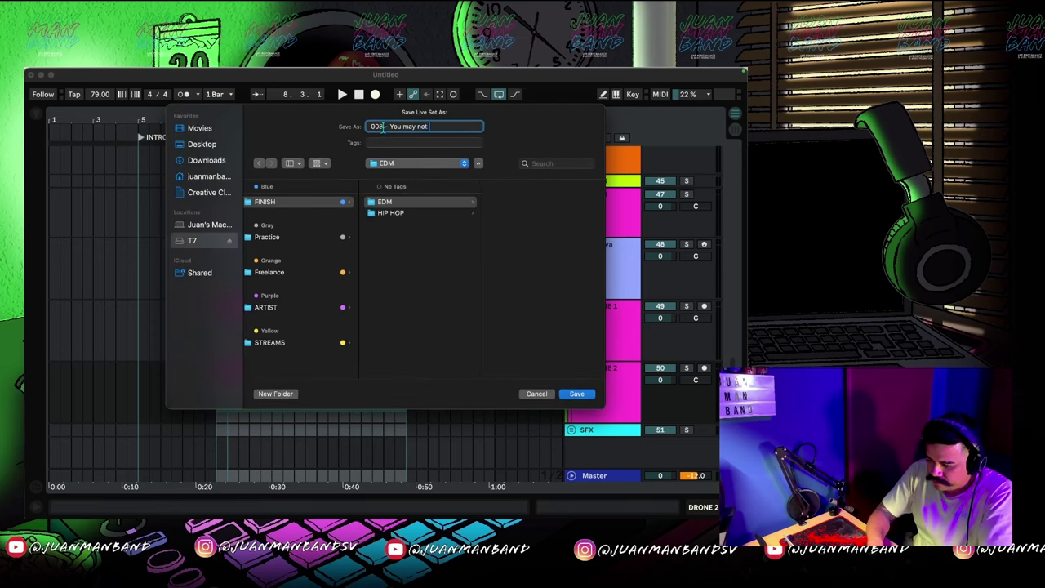
pyautogui.write('know - bpm79')
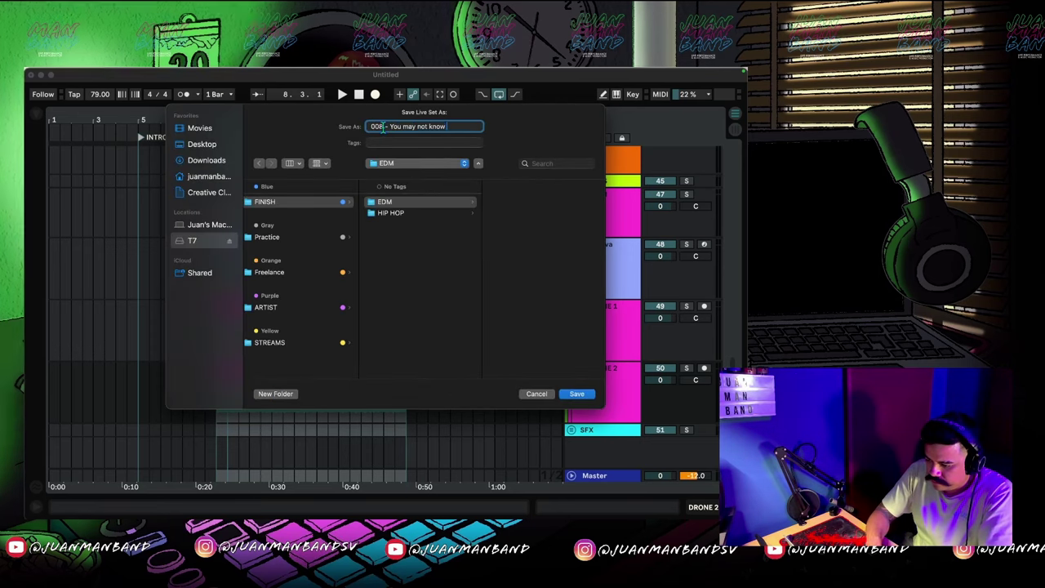
pyautogui.press('Return')
# - Load Kontakt 7 on the MELOS instrument track with The Gentleman piano's Mellow Upright preset
pyautogui.click(577, 232)
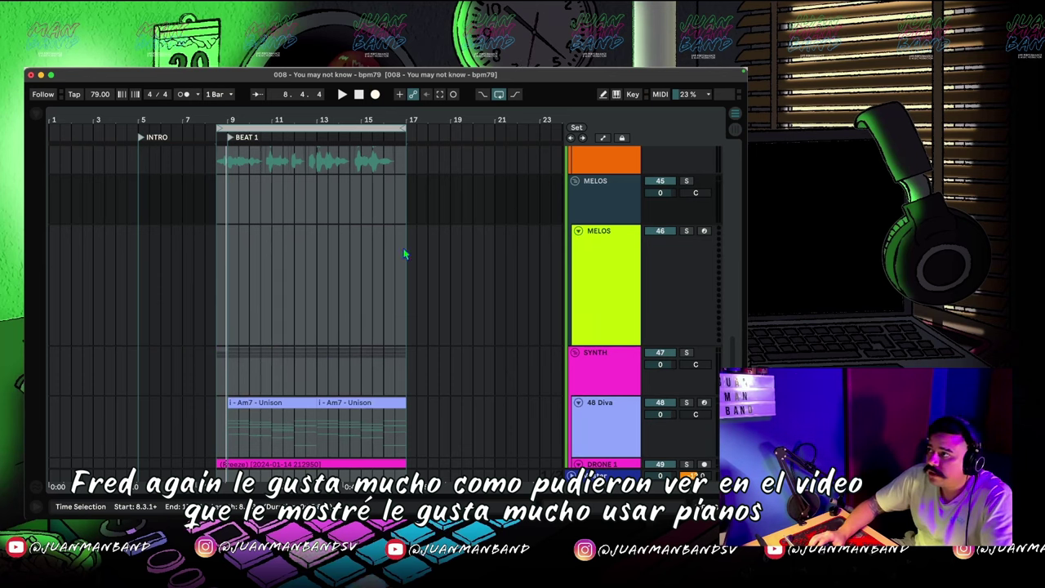
pyautogui.click(607, 284)
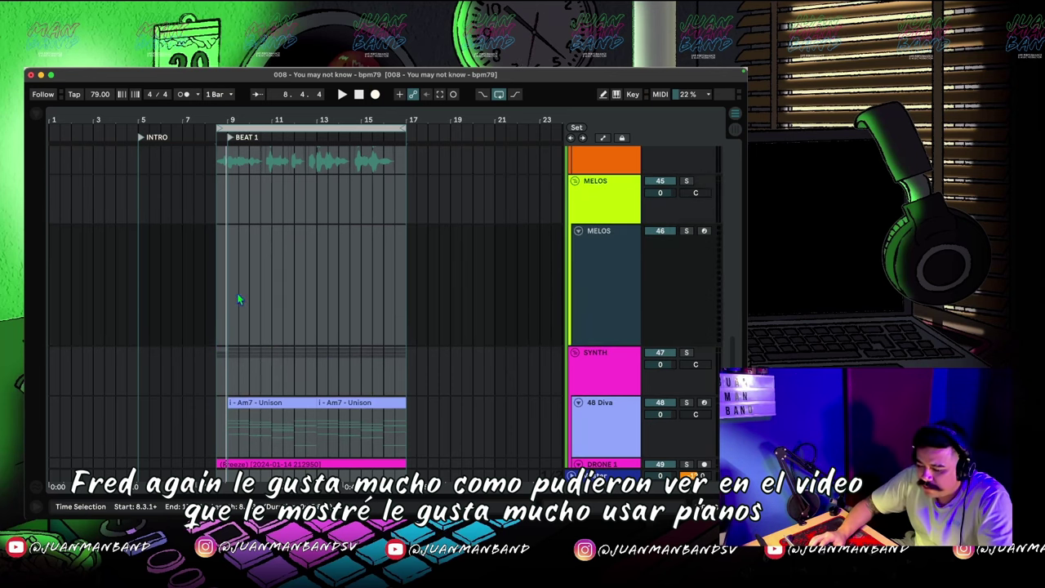
pyautogui.click(237, 294)
pyautogui.click(615, 267)
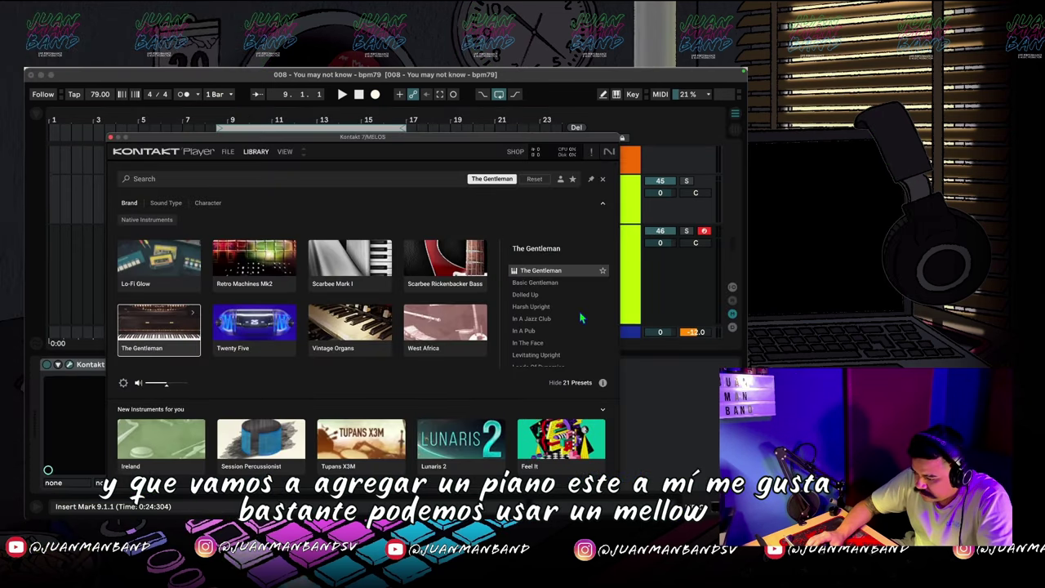
pyautogui.scroll(-3, 582, 317)
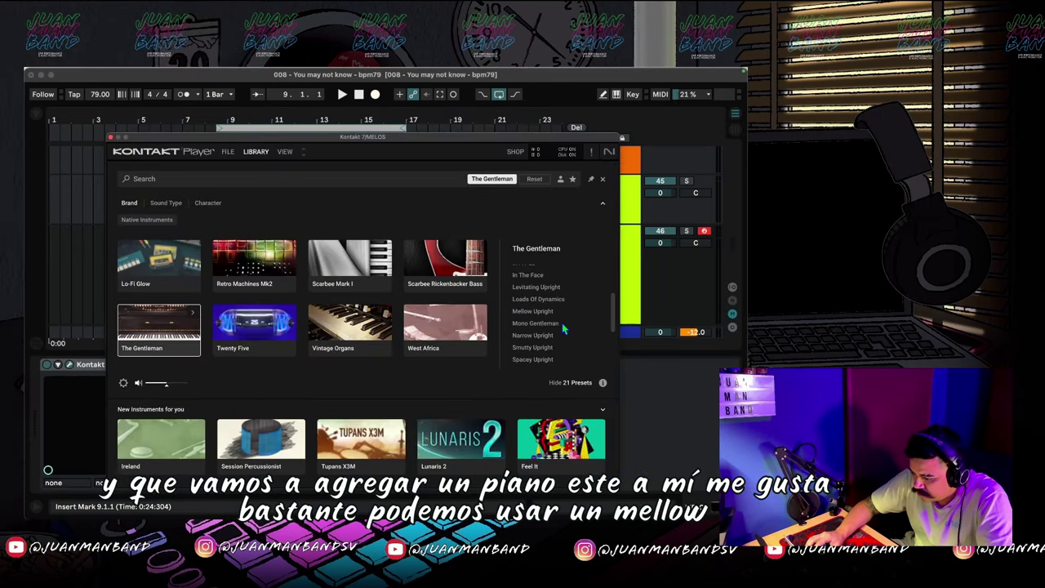
pyautogui.doubleClick(549, 316)
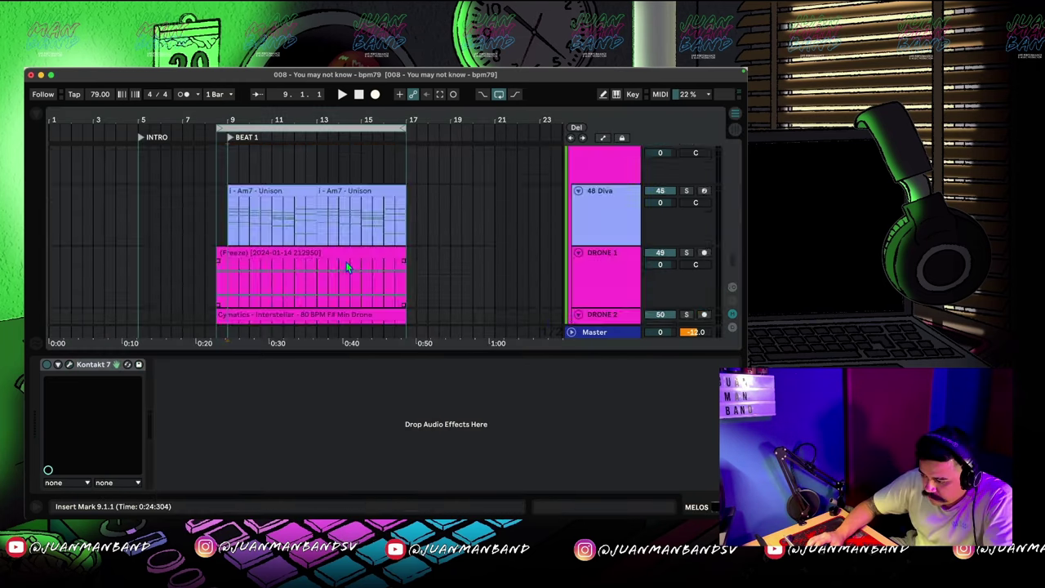
# - Insert an audio track below the MELOS instrument track and load Scaler 2 on it
pyautogui.scroll(-8, 347, 268)
pyautogui.press('super+t')
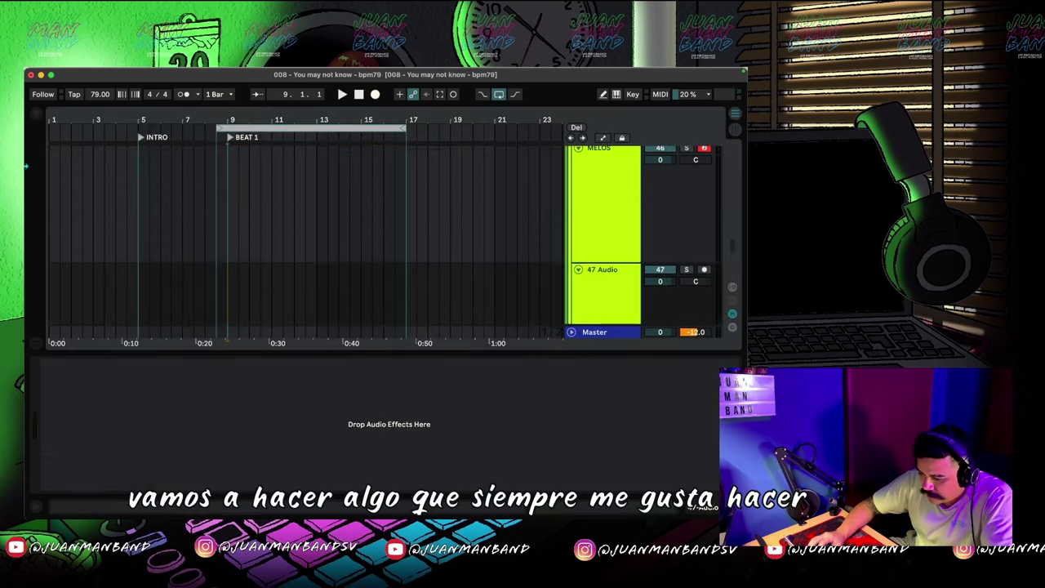
pyautogui.press('super+alt+b')
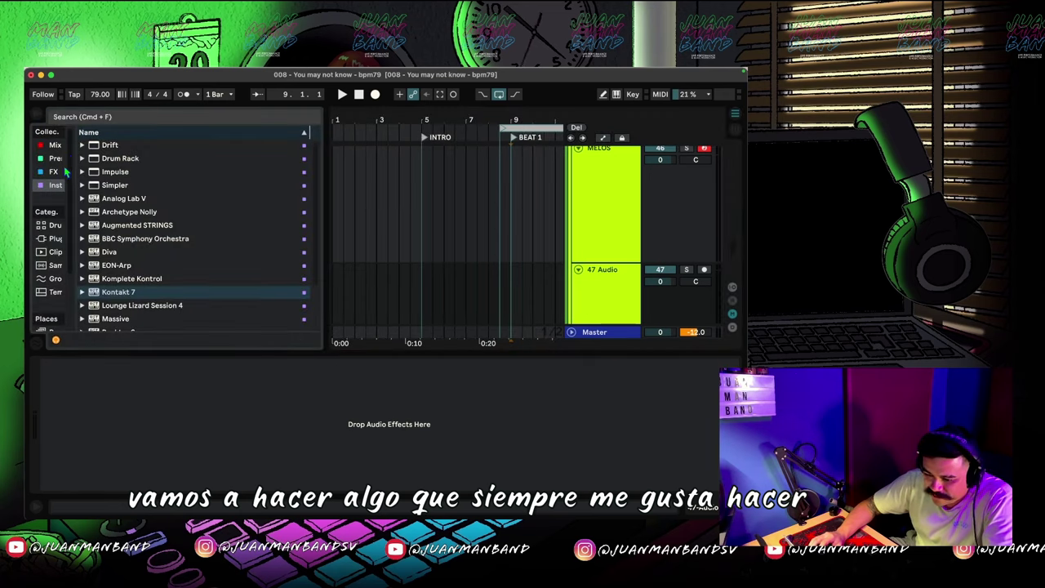
pyautogui.scroll(-3, 114, 257)
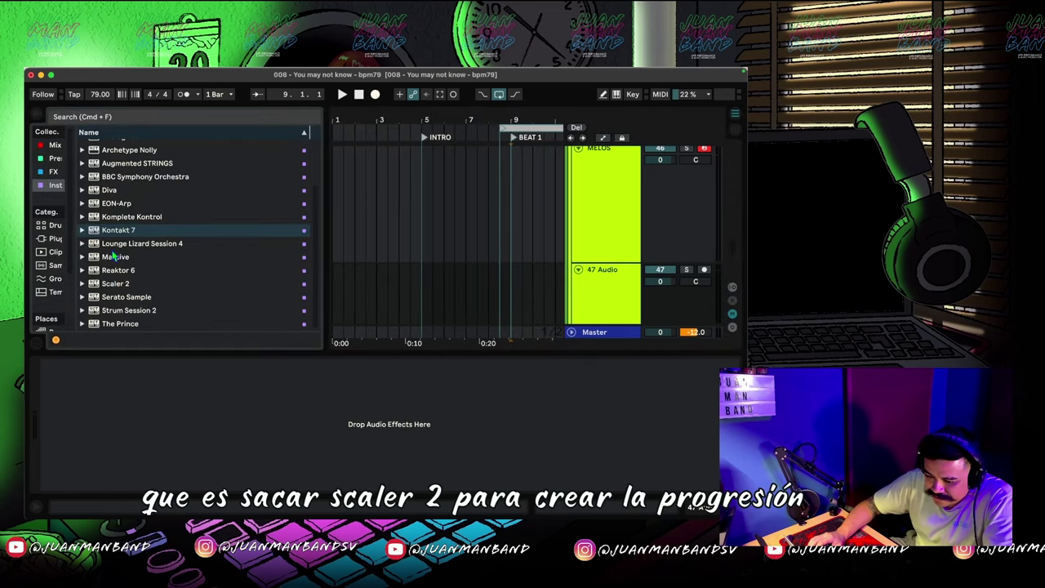
pyautogui.click(122, 284)
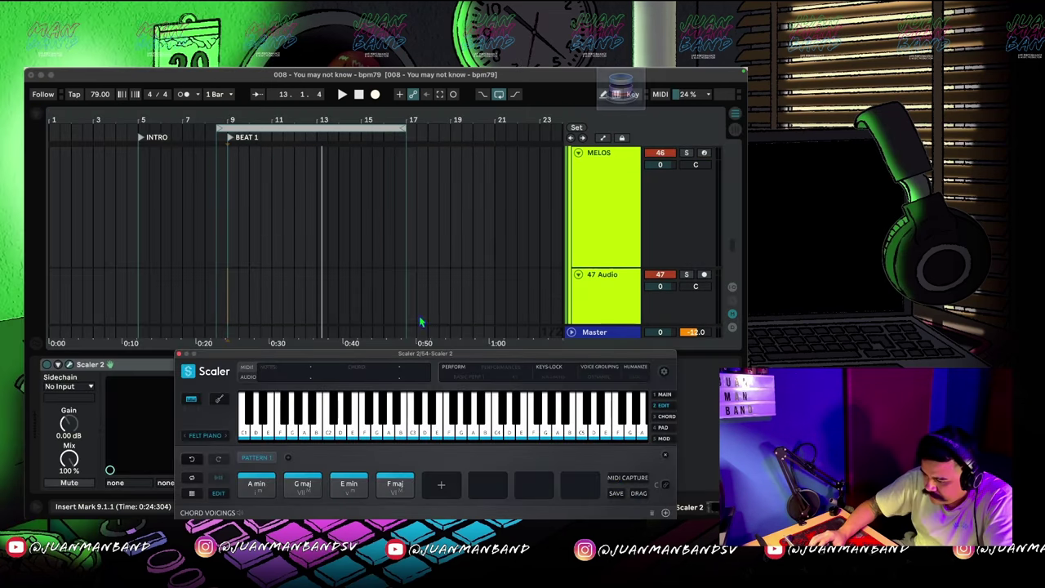
# - Place Scaler's A min, G maj, E min, F maj progression on the MELOS track at bar 9 and play it
pyautogui.moveTo(419, 322); pyautogui.dragTo(229, 205)
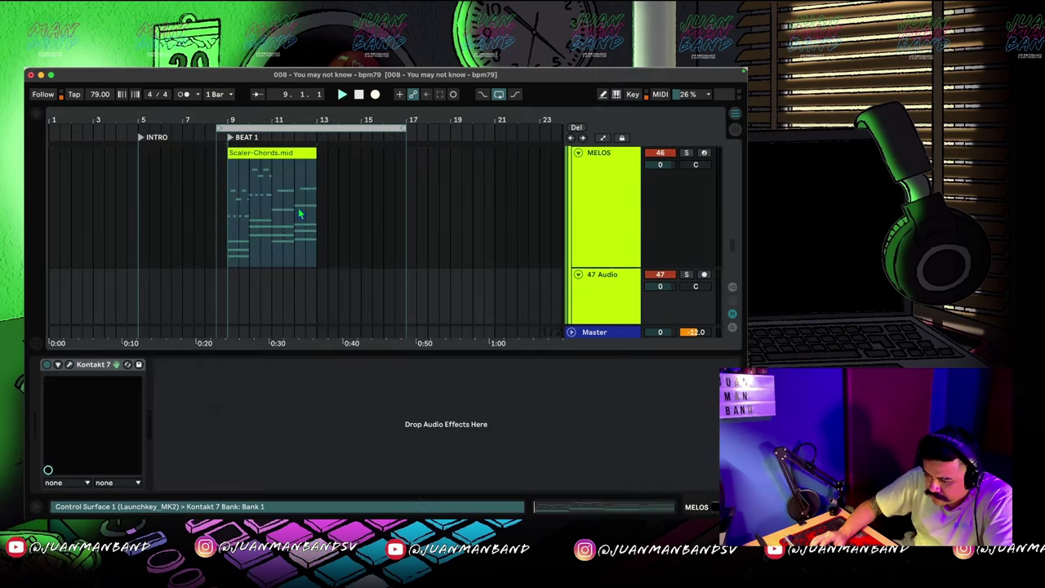
pyautogui.press('space')
pyautogui.click(735, 508)
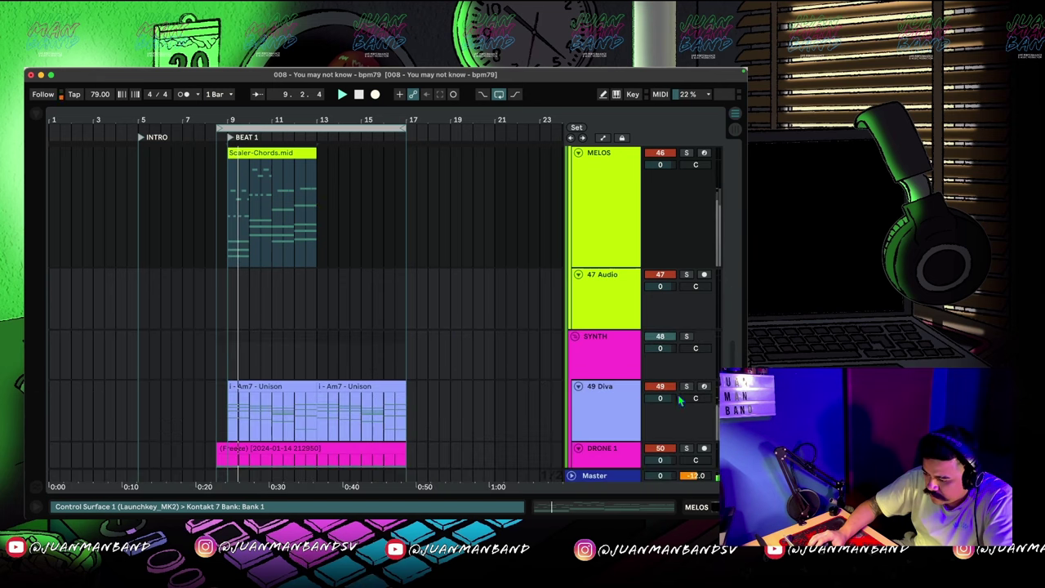
# - Deactivate the 47 Audio track that holds Scaler 2 and delete it
pyautogui.doubleClick(601, 288)
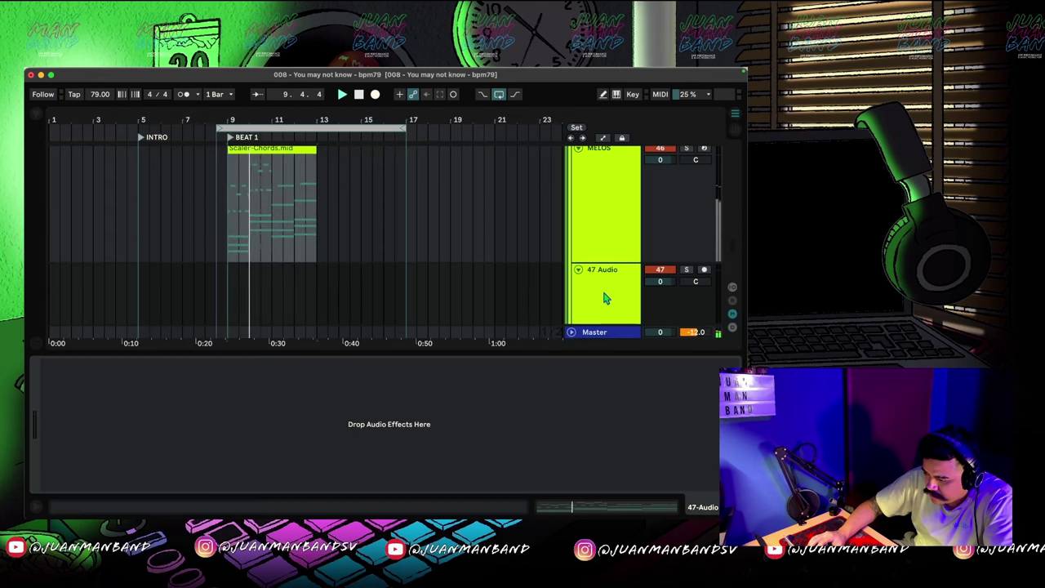
pyautogui.click(665, 271)
pyautogui.click(735, 507)
pyautogui.scroll(2, 580, 287)
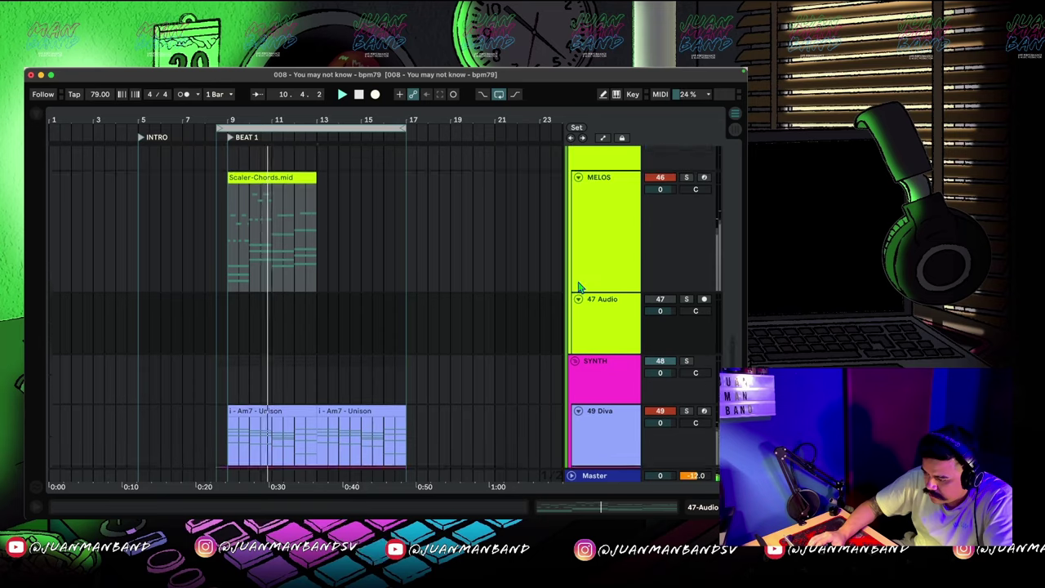
pyautogui.scroll(3, 578, 287)
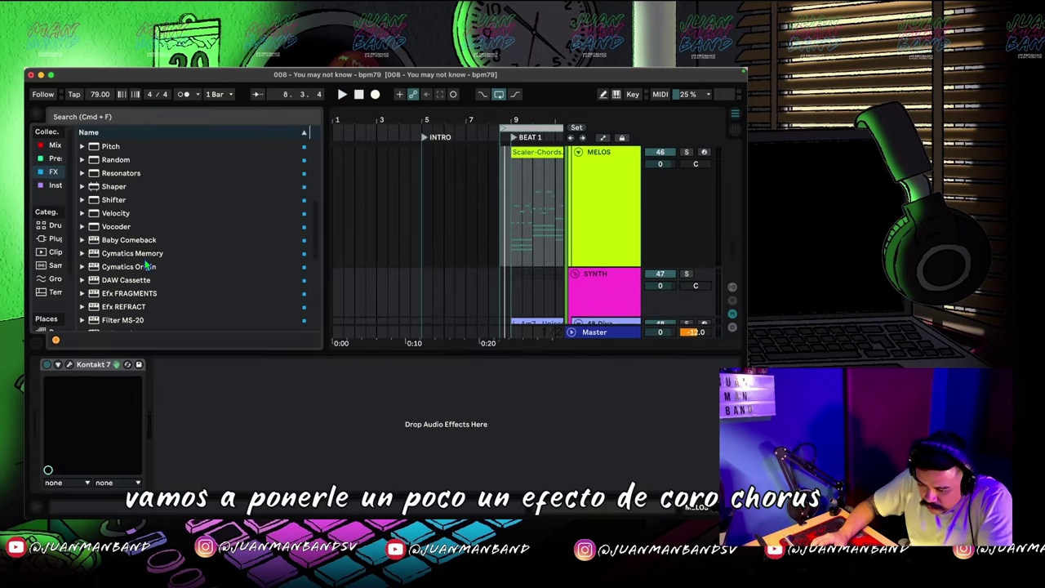
# - Add TAL-Chorus-LX to the MELOS piano and toggle its Chorus II mode during soloed playback
pyautogui.scroll(-2, 146, 263)
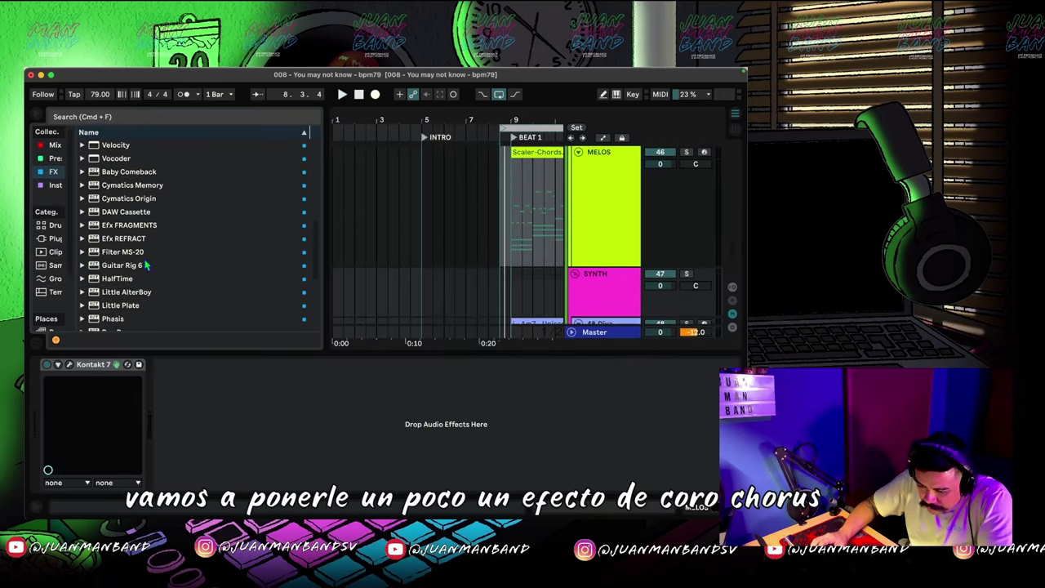
pyautogui.scroll(-5, 146, 265)
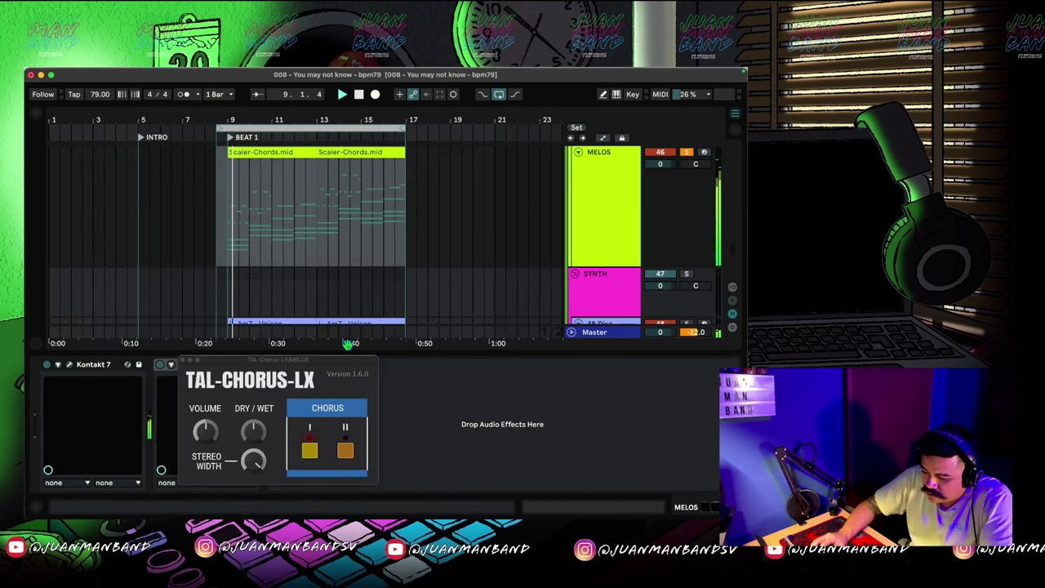
pyautogui.click(346, 448)
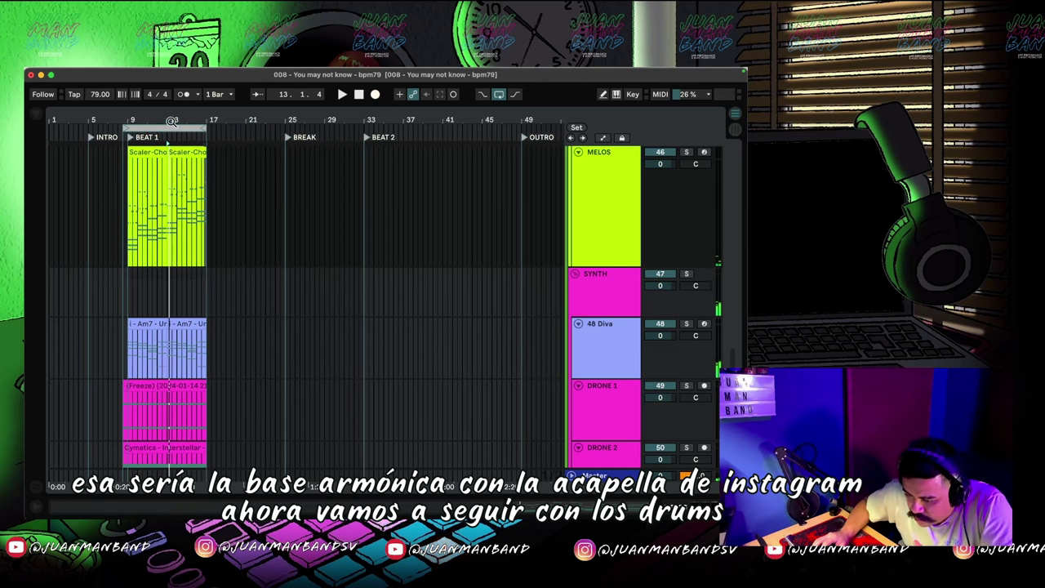
pyautogui.scroll(10, 278, 390)
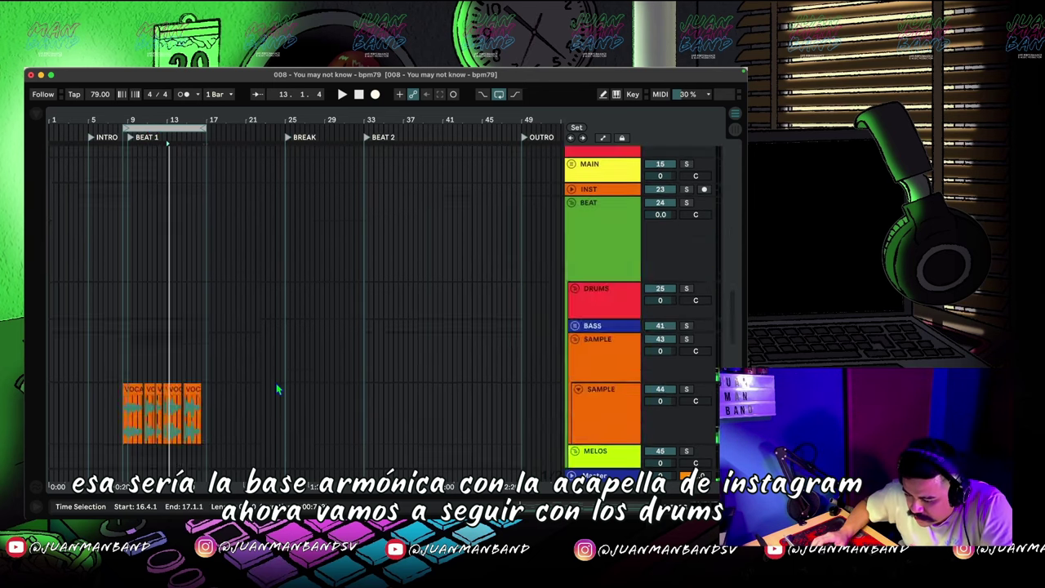
pyautogui.scroll(-10, 277, 390)
pyautogui.scroll(2, 277, 389)
pyautogui.scroll(3, 278, 389)
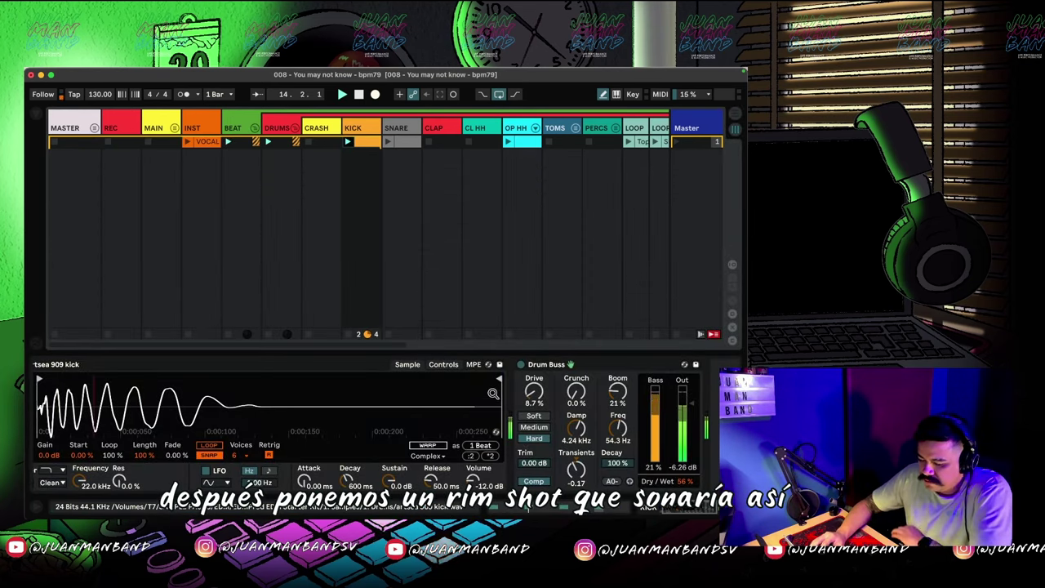
# - Show the Rim Brixton sample on the SNARE track and launch its clip alongside the kick
pyautogui.click(406, 147)
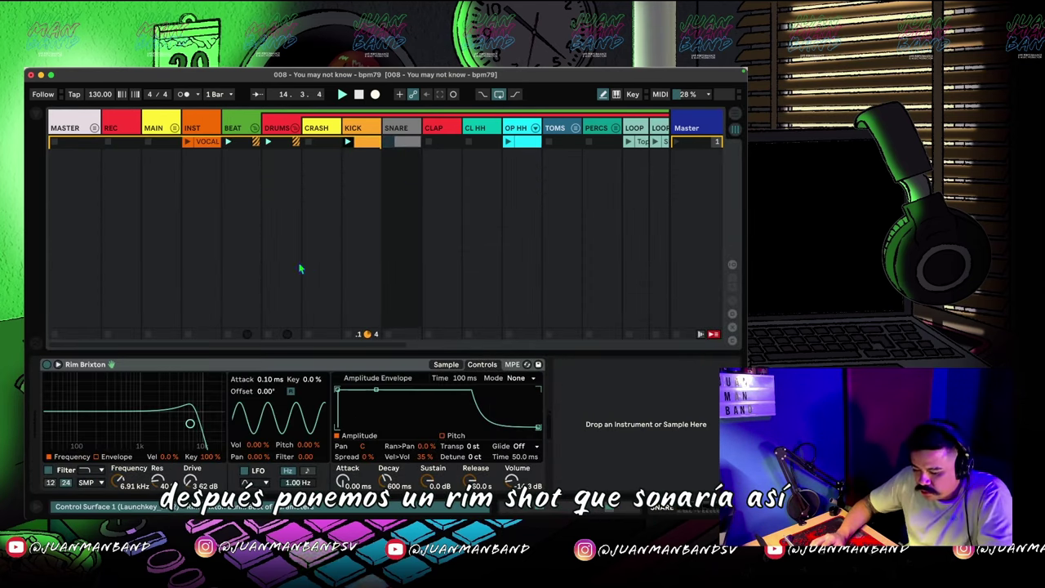
pyautogui.click(446, 365)
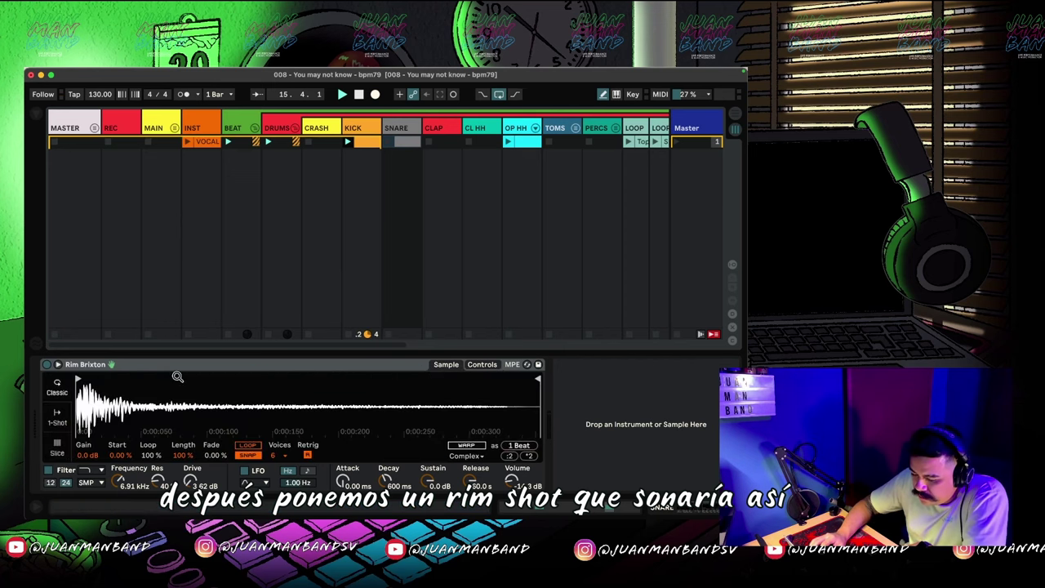
pyautogui.click(388, 143)
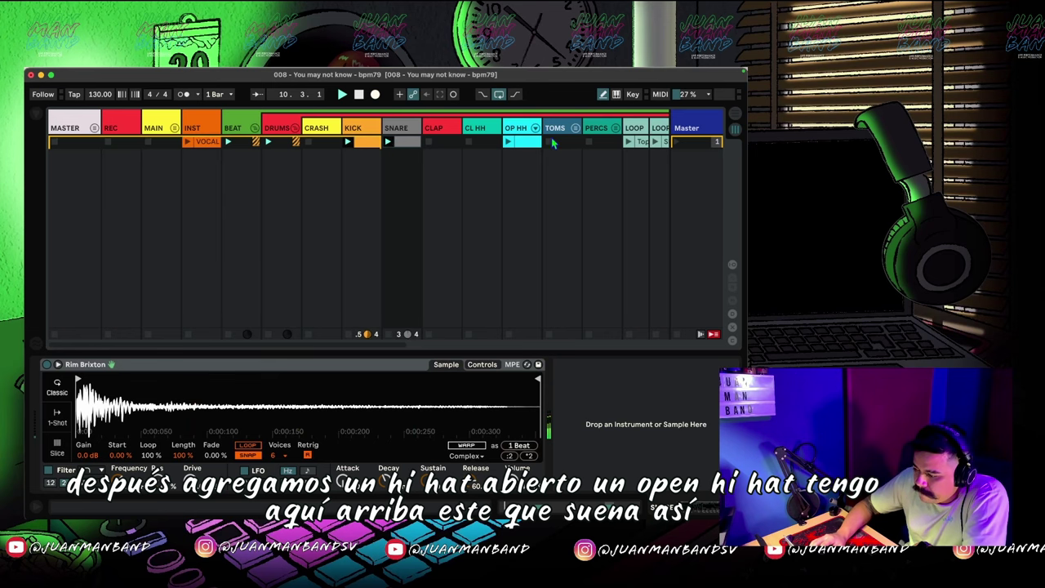
# - Audition the SD_DMX hi-hat and BONJOUR cymbal layers of the OP HH rack, first separately and finally together
pyautogui.click(515, 130)
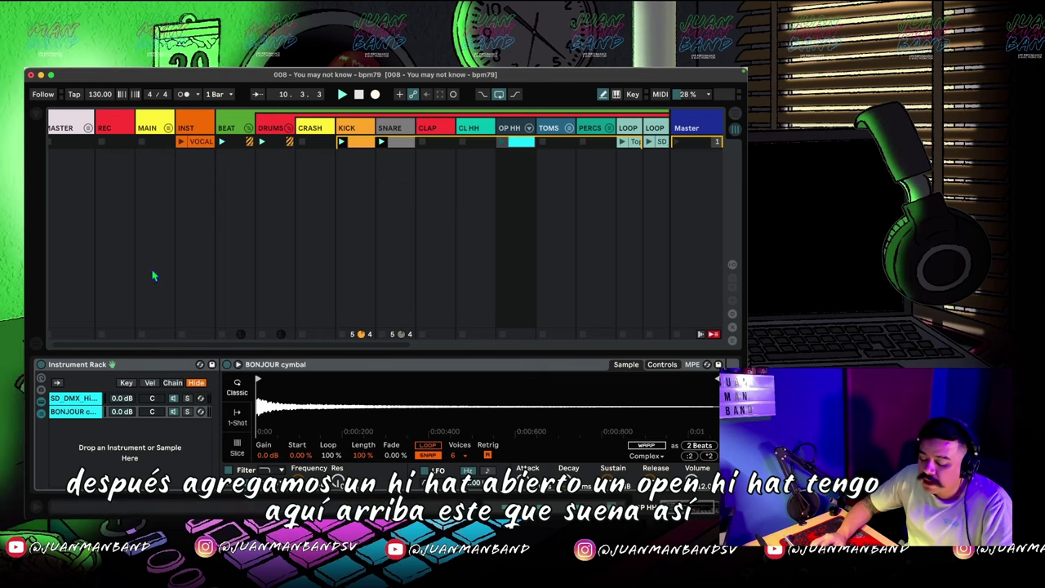
pyautogui.click(84, 400)
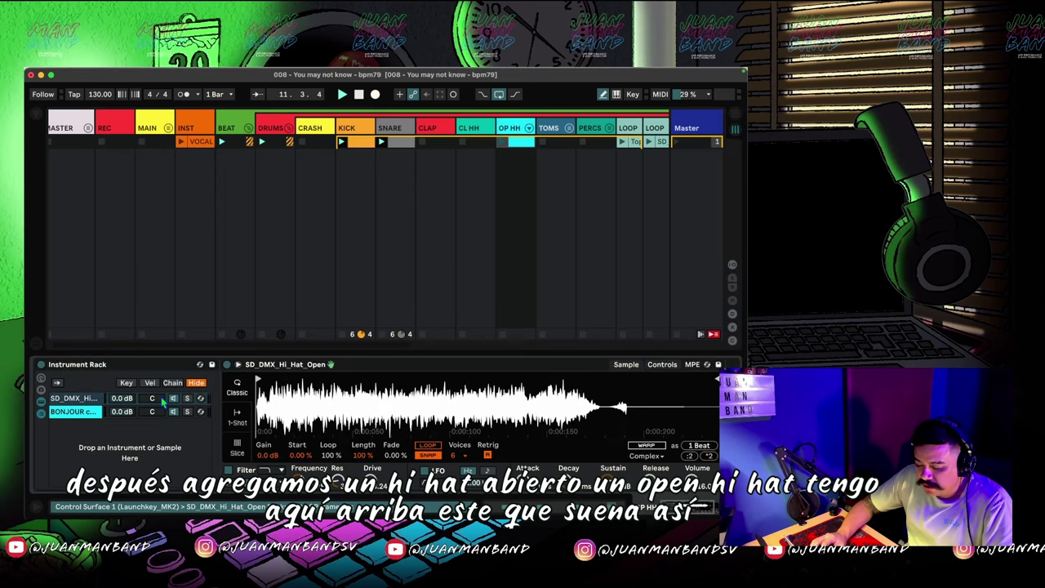
pyautogui.click(163, 412)
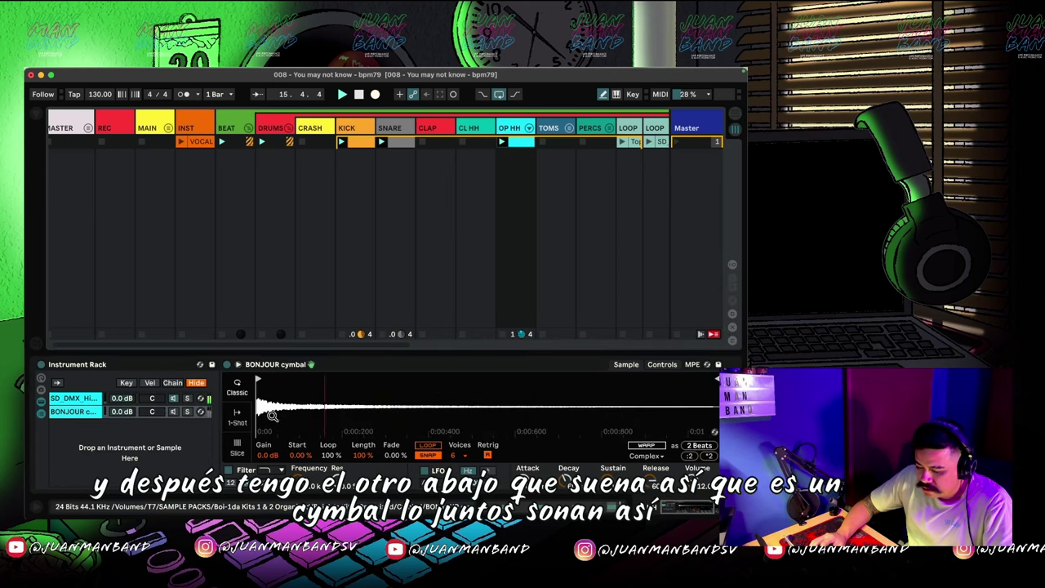
pyautogui.click(175, 413)
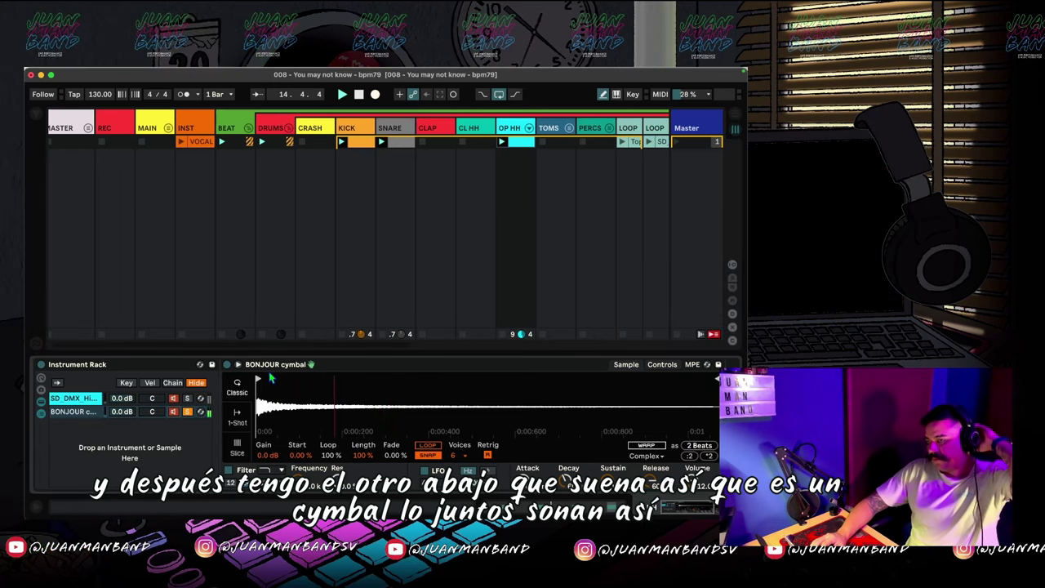
pyautogui.click(188, 413)
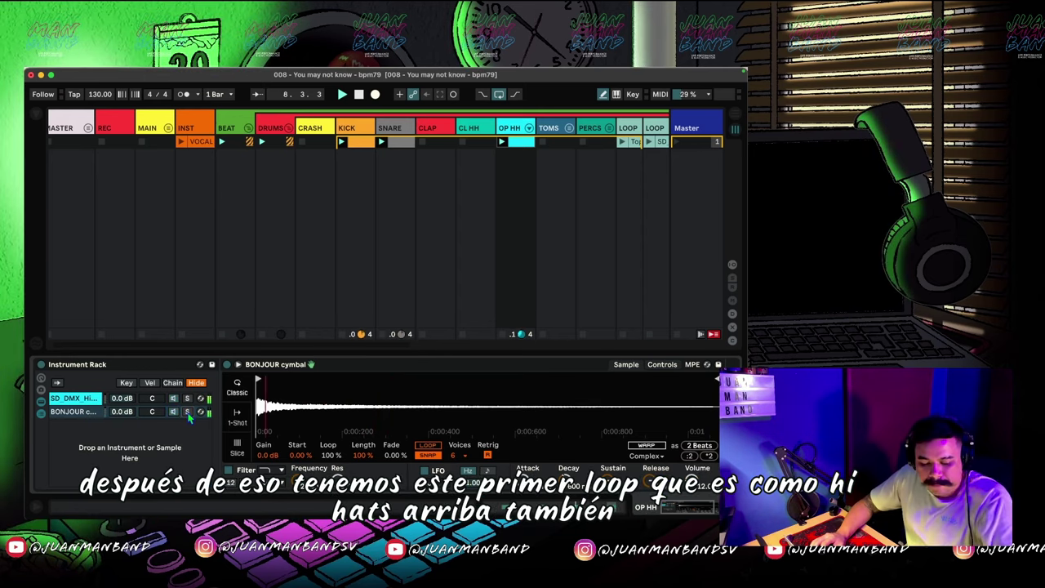
# - Examine the Top Loop 1 138BPM and SD_HHLoop_Sunrise_128 clips on the two LOOP tracks, playing the first with the drums
pyautogui.hscroll(3, 506, 204)
pyautogui.click(507, 129)
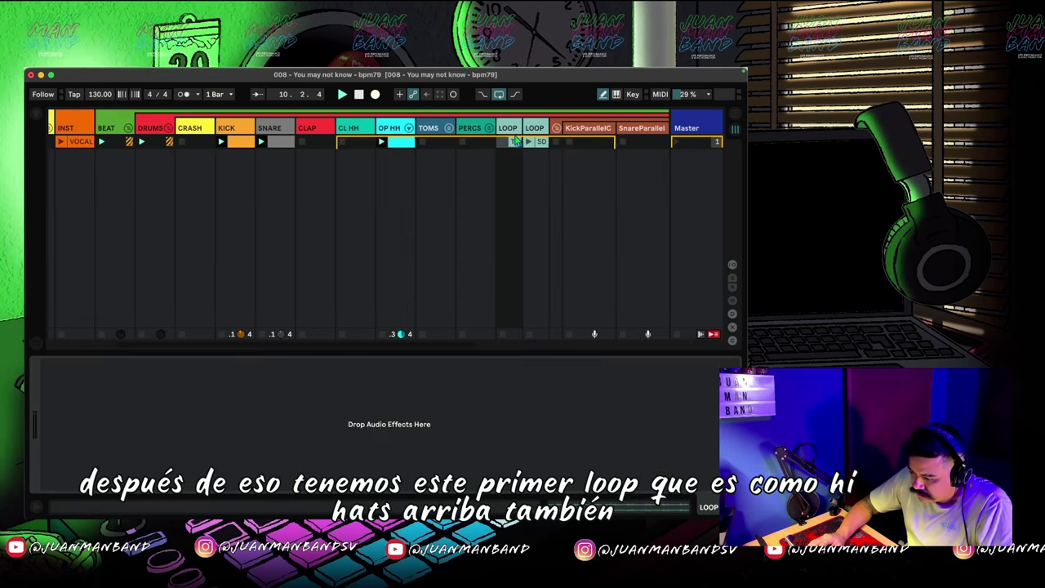
pyautogui.click(514, 141)
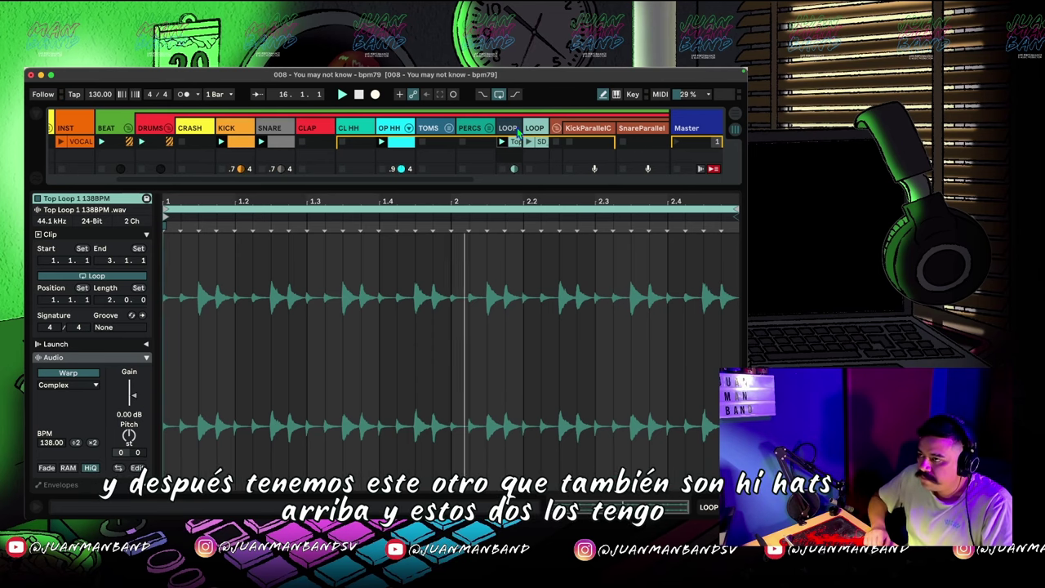
pyautogui.click(539, 144)
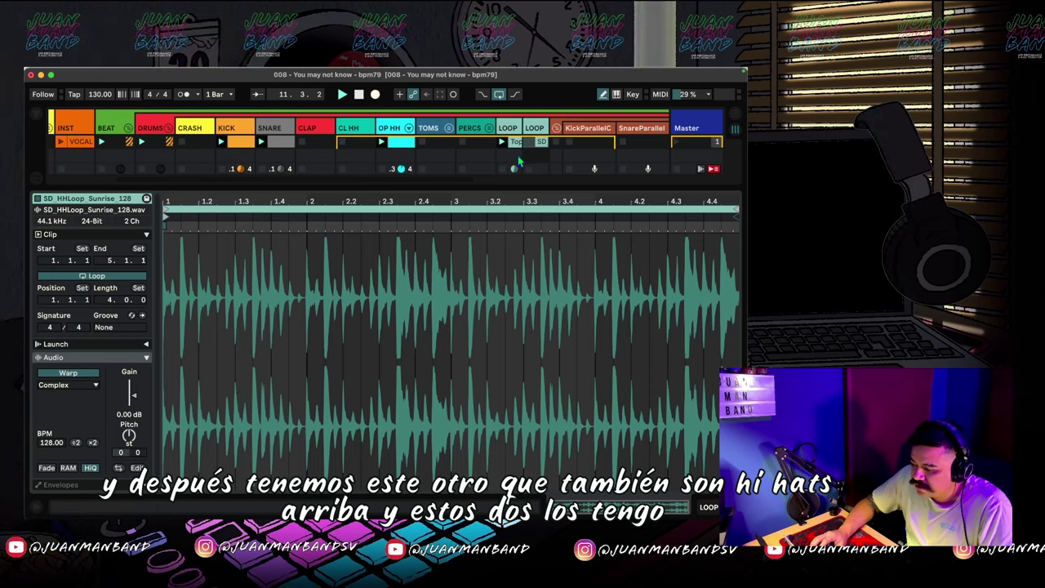
# - Show the mixer and pan the two LOOP tracks apart, the first to 12L and the second to 9R
pyautogui.click(735, 507)
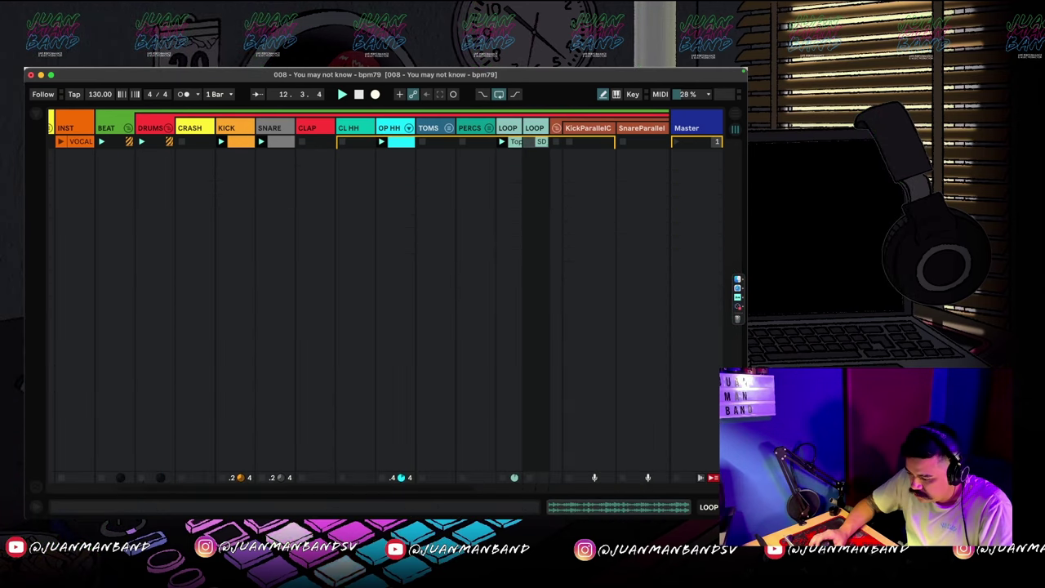
pyautogui.click(735, 507)
pyautogui.click(735, 507)
pyautogui.press('alt+super+i')
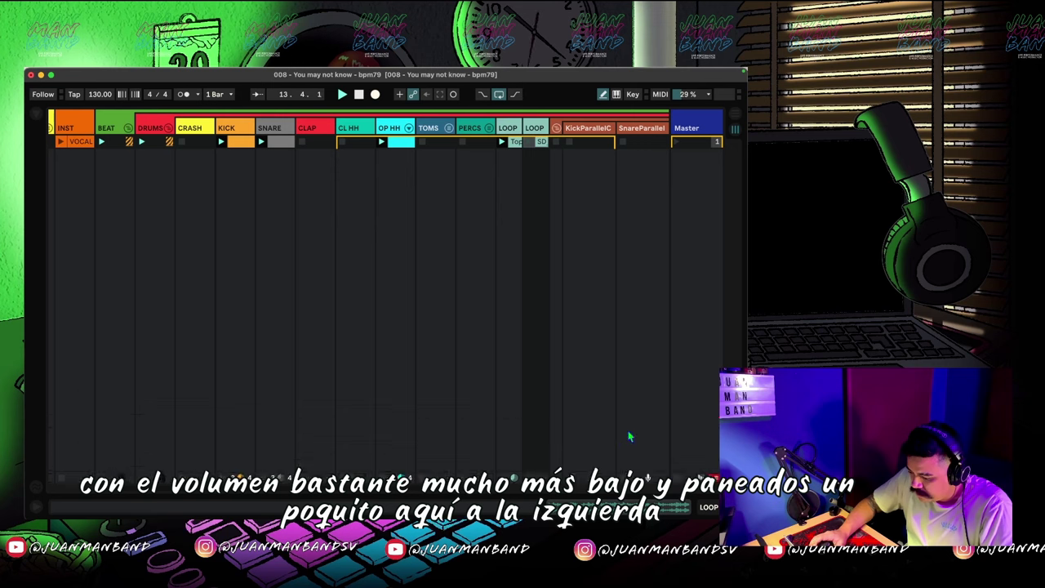
pyautogui.press('alt+super+m')
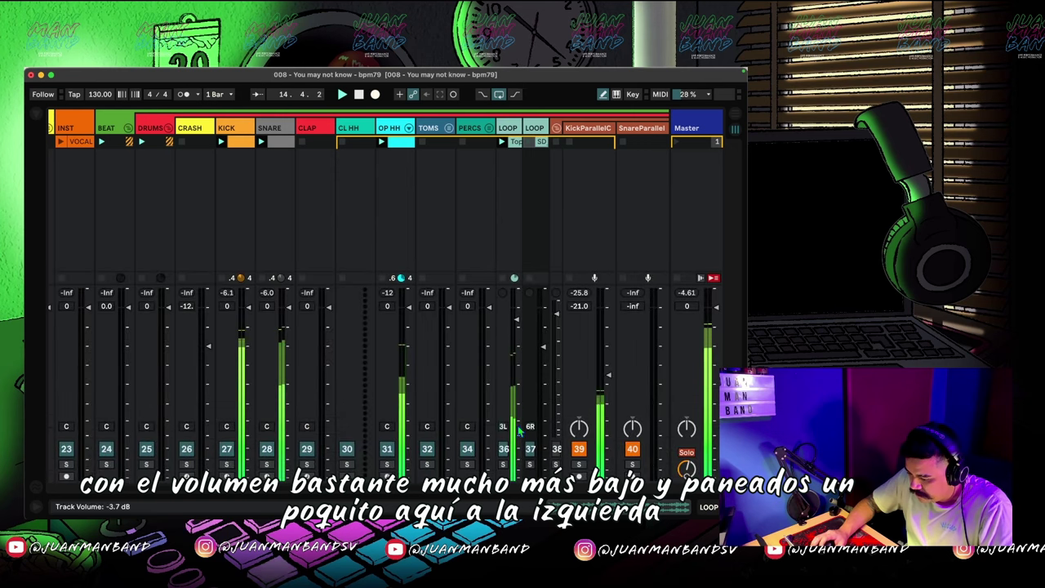
pyautogui.moveTo(502, 428); pyautogui.dragTo(502, 433)
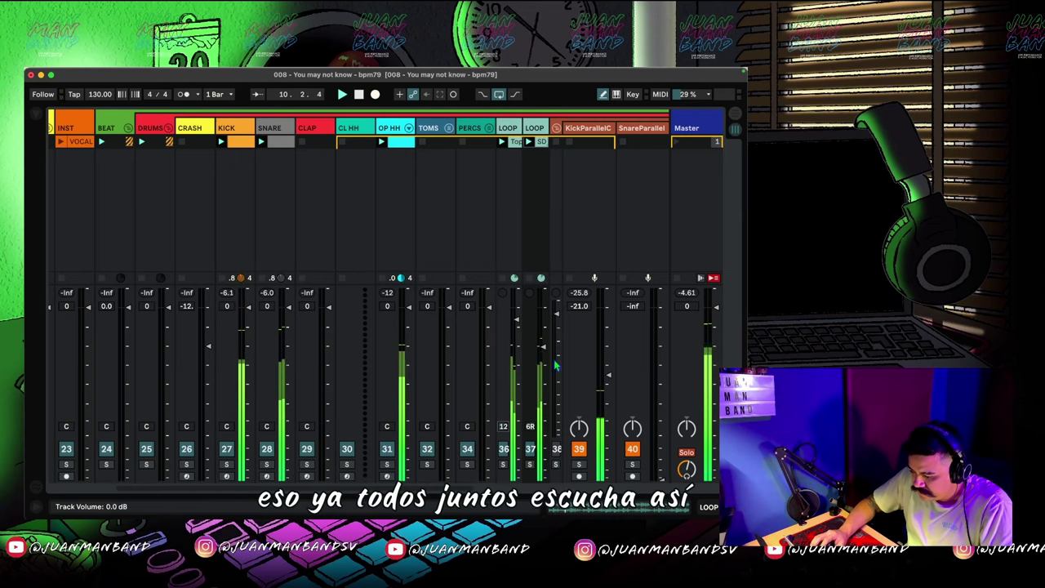
pyautogui.moveTo(531, 429); pyautogui.dragTo(531, 434)
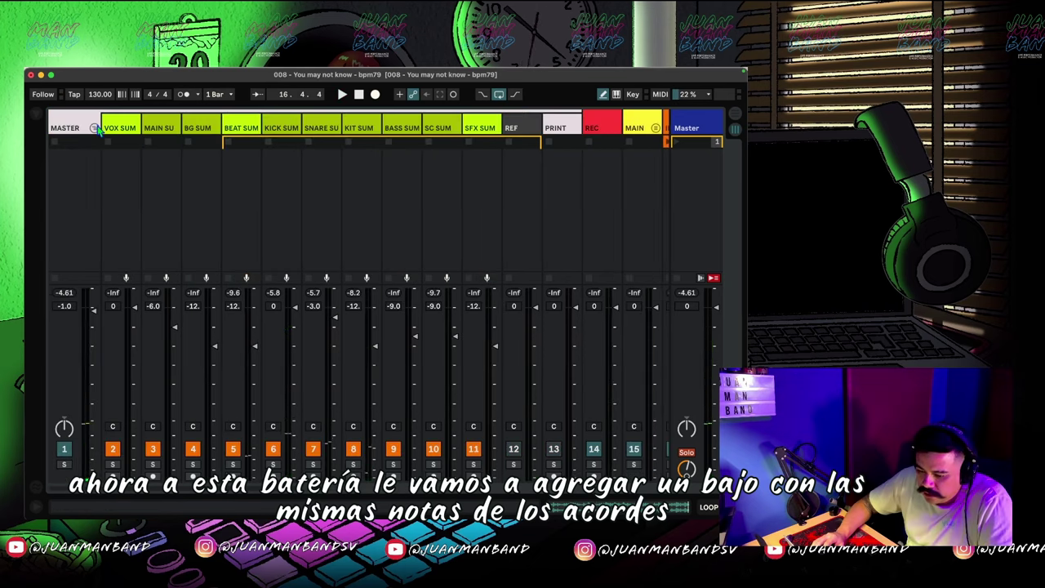
# - Select the BASS track, show its Massive synth and launch the bass clip
pyautogui.hscroll(15, 97, 131)
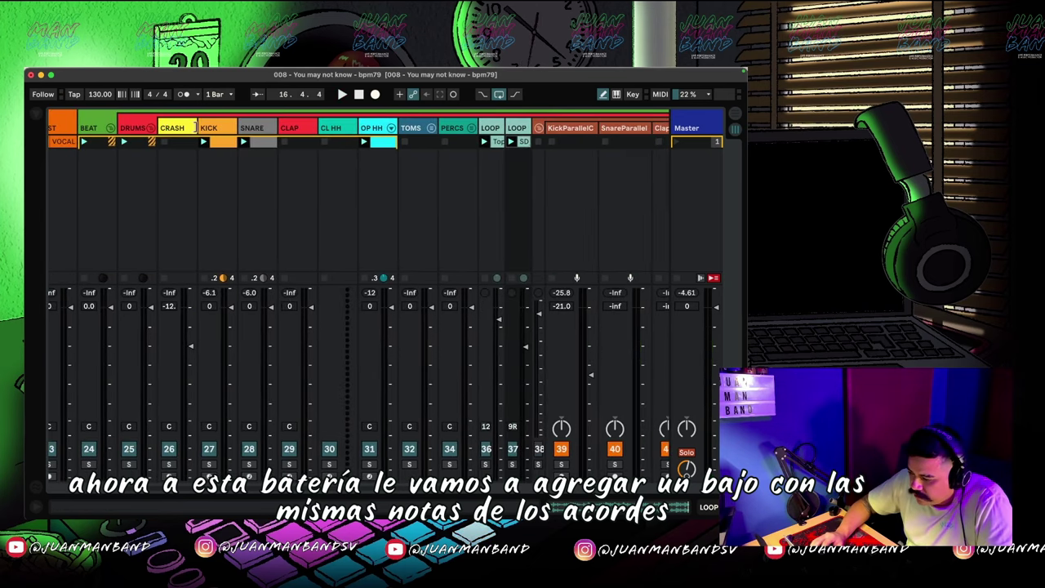
pyautogui.click(370, 132)
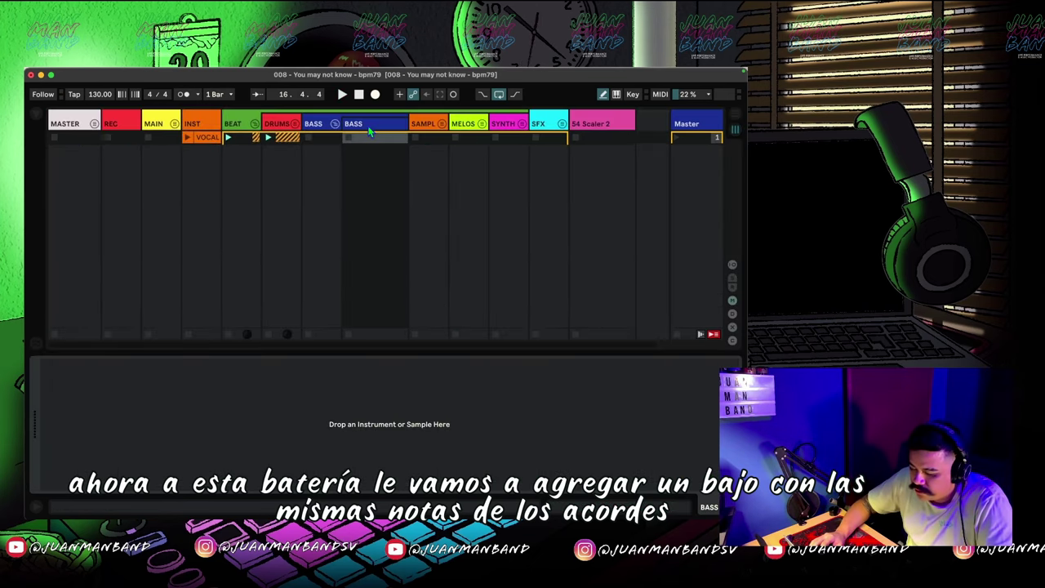
pyautogui.press('Tab')
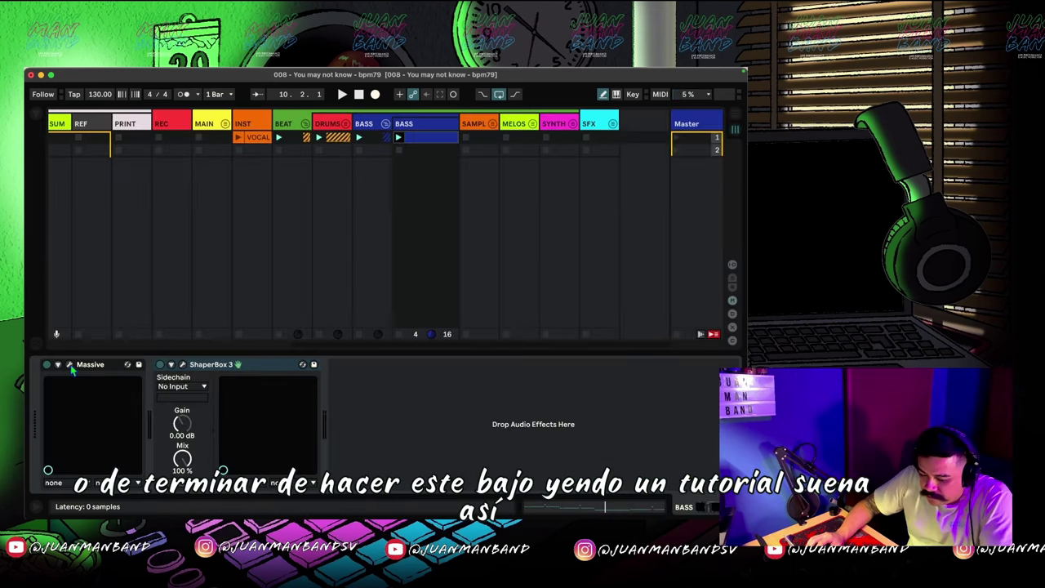
pyautogui.click(70, 365)
pyautogui.moveTo(383, 172); pyautogui.dragTo(380, 113)
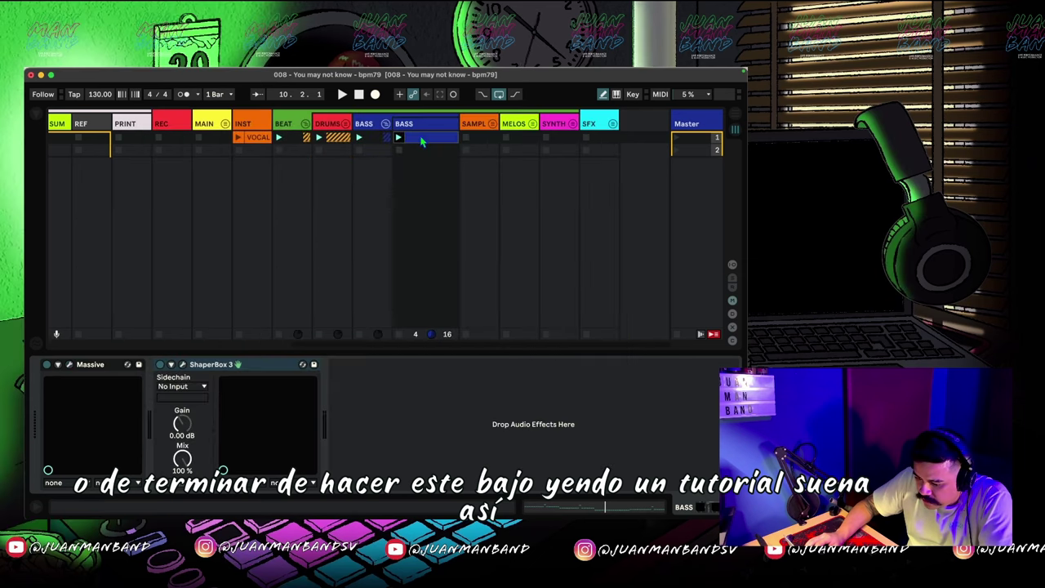
pyautogui.click(399, 138)
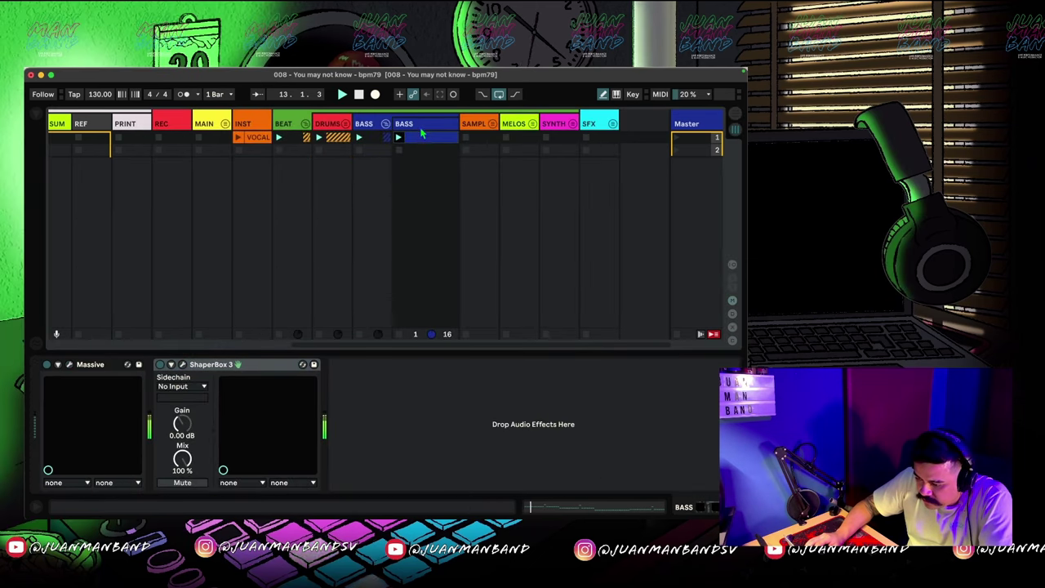
# - Lower the OSC2 pitch in the BASS track's Massive synth during playback
pyautogui.click(70, 365)
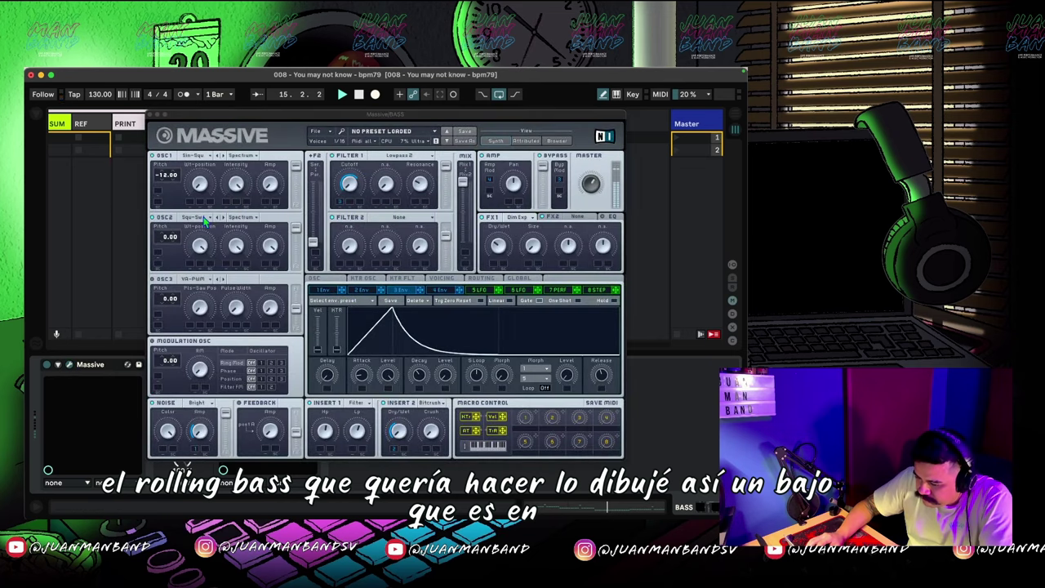
pyautogui.click(164, 239)
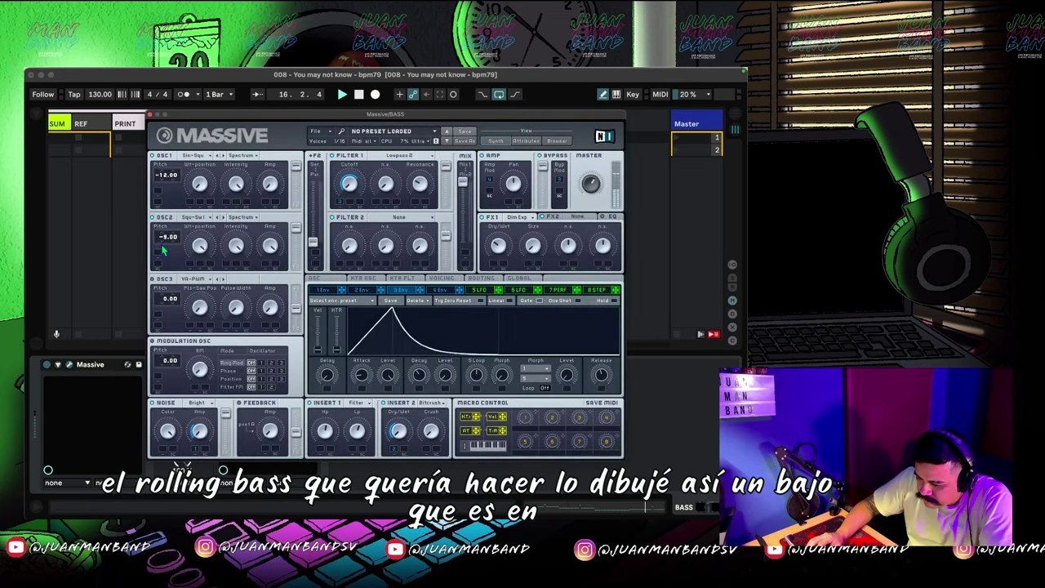
pyautogui.moveTo(162, 241); pyautogui.dragTo(161, 247)
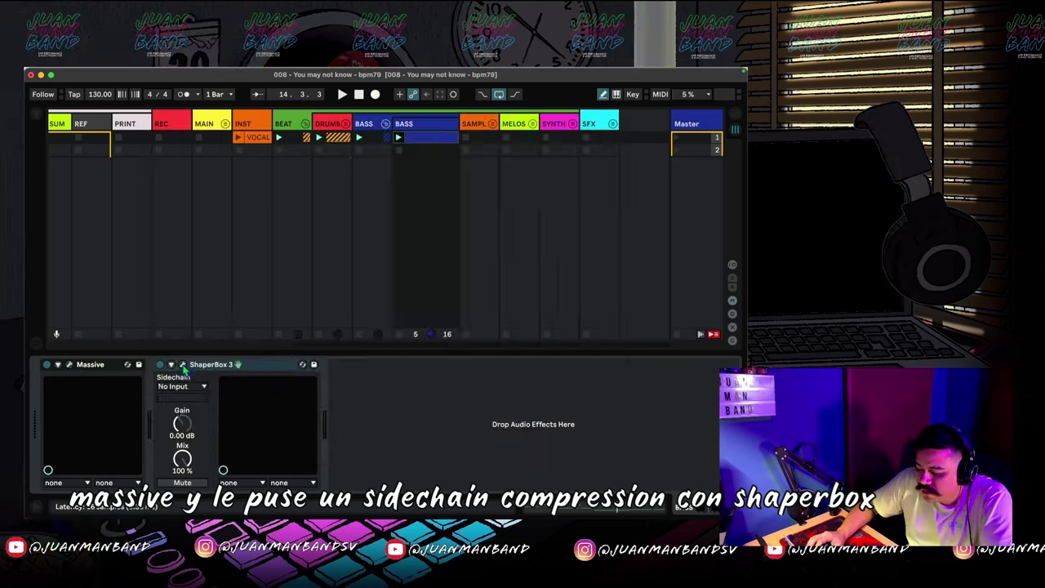
# - Examine the ShaperBox 3 volume sidechain curve on the BASS track while the bass plays, and close the plug-in window
pyautogui.click(183, 366)
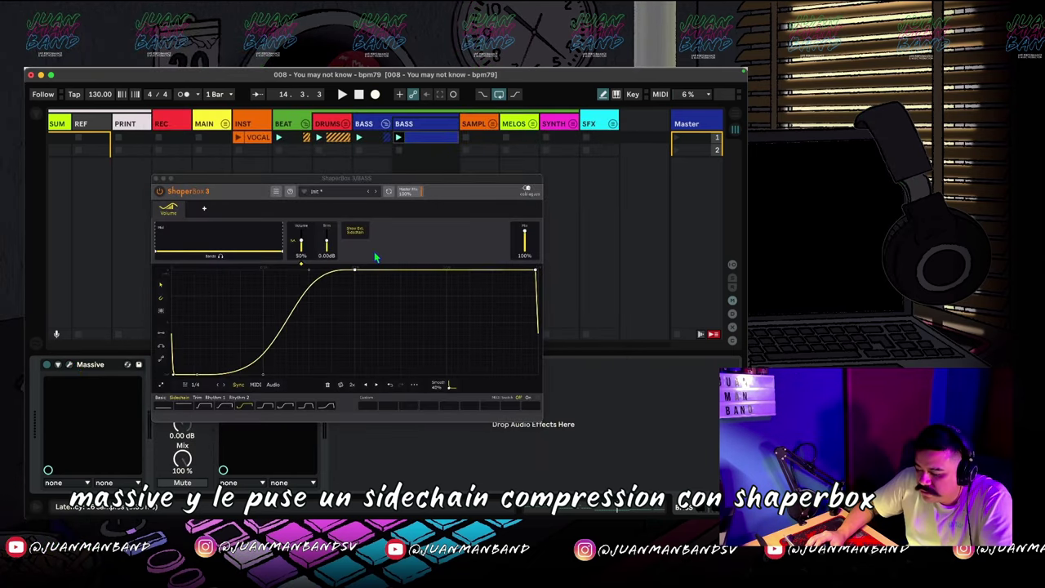
pyautogui.press('space')
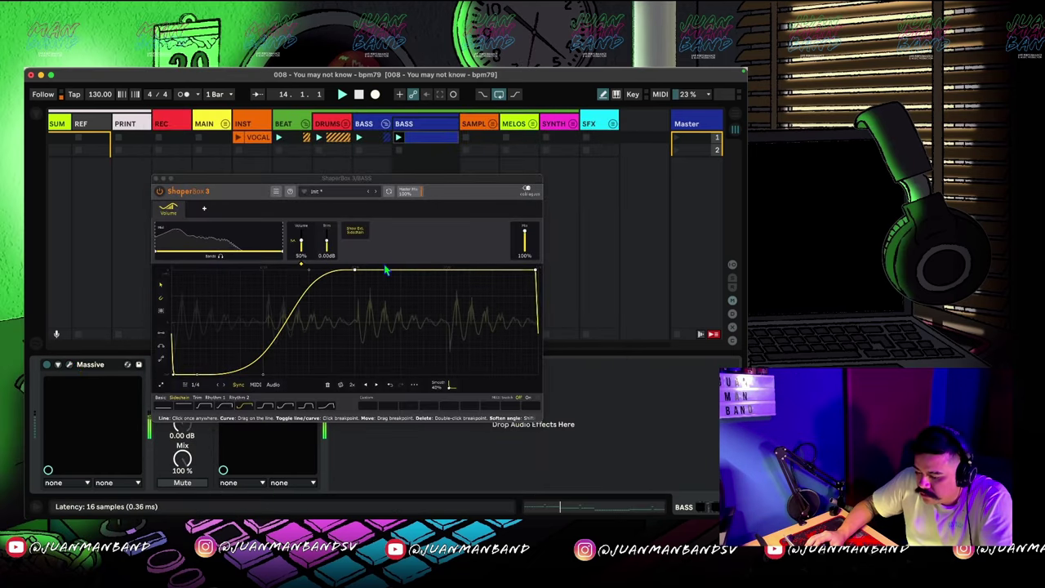
pyautogui.moveTo(192, 178); pyautogui.dragTo(324, 134)
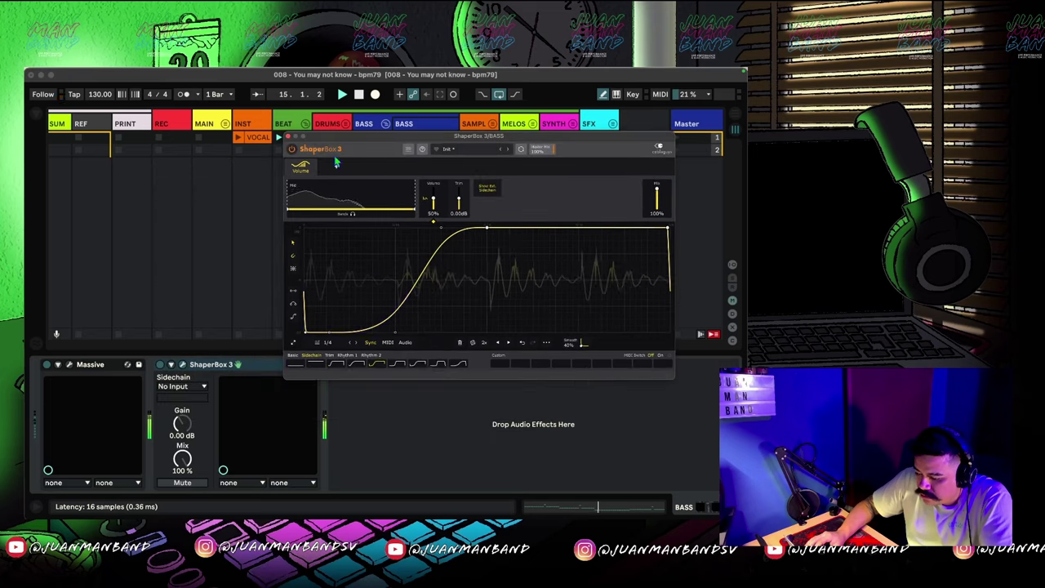
pyautogui.click(288, 134)
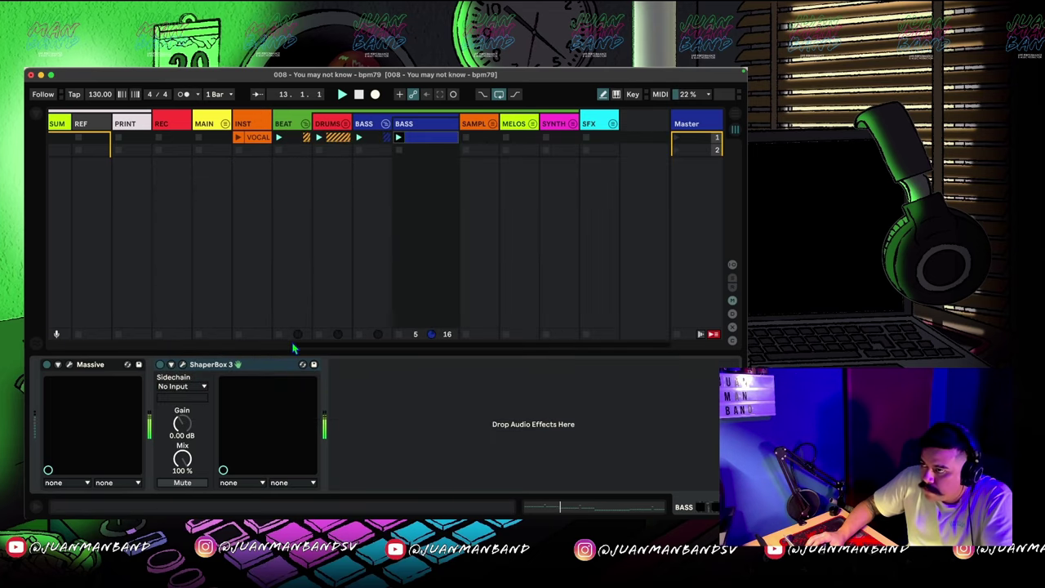
# - Add a REESE BASS track in the arrangement and replace the rolling pattern of its bass clip with long sustained notes starting on A1 and G1
pyautogui.press('Tab')
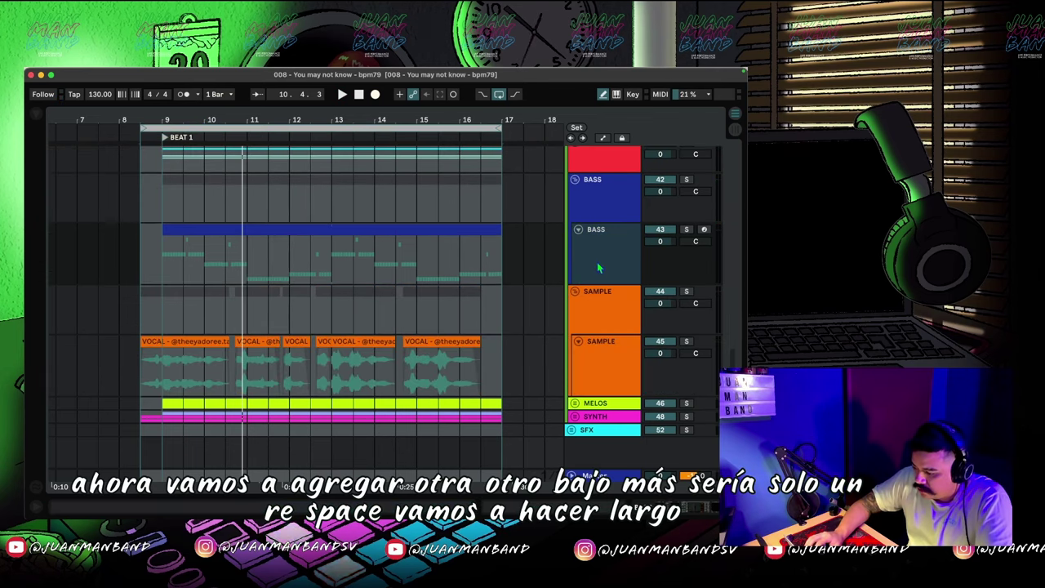
pyautogui.press('super+shift+t')
pyautogui.click(164, 327)
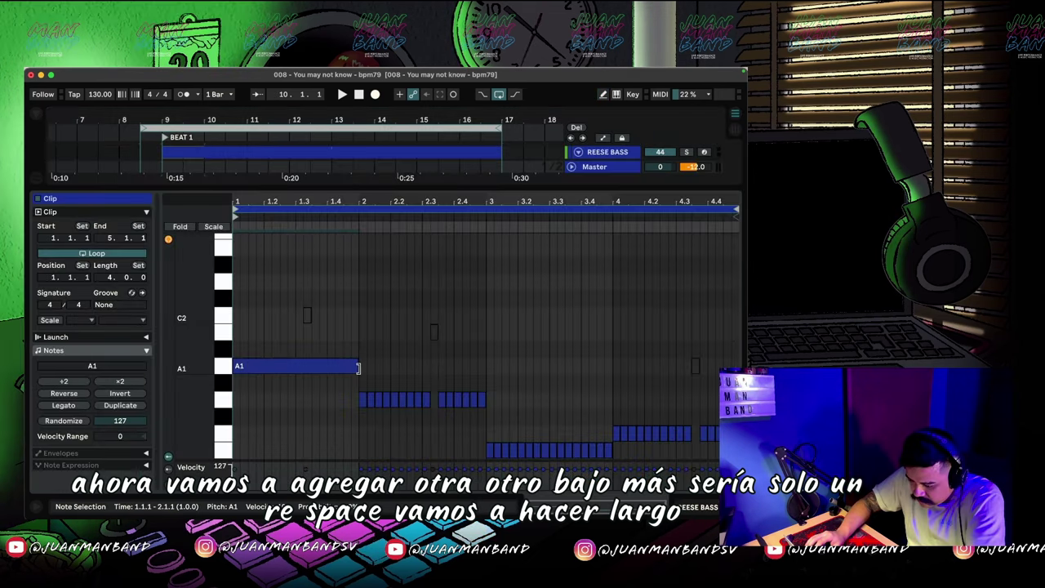
pyautogui.click(441, 404)
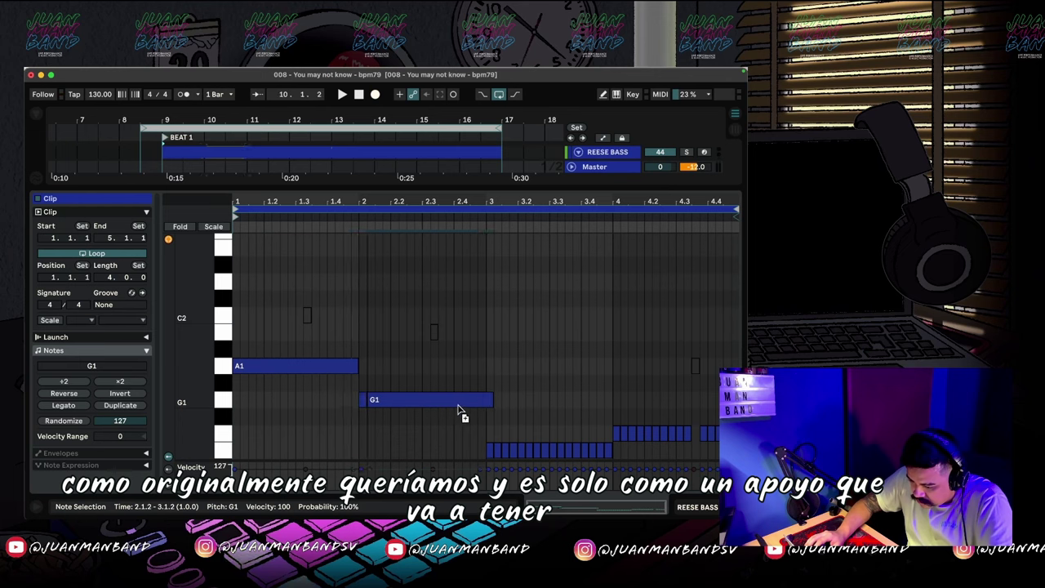
pyautogui.moveTo(458, 404); pyautogui.dragTo(698, 435)
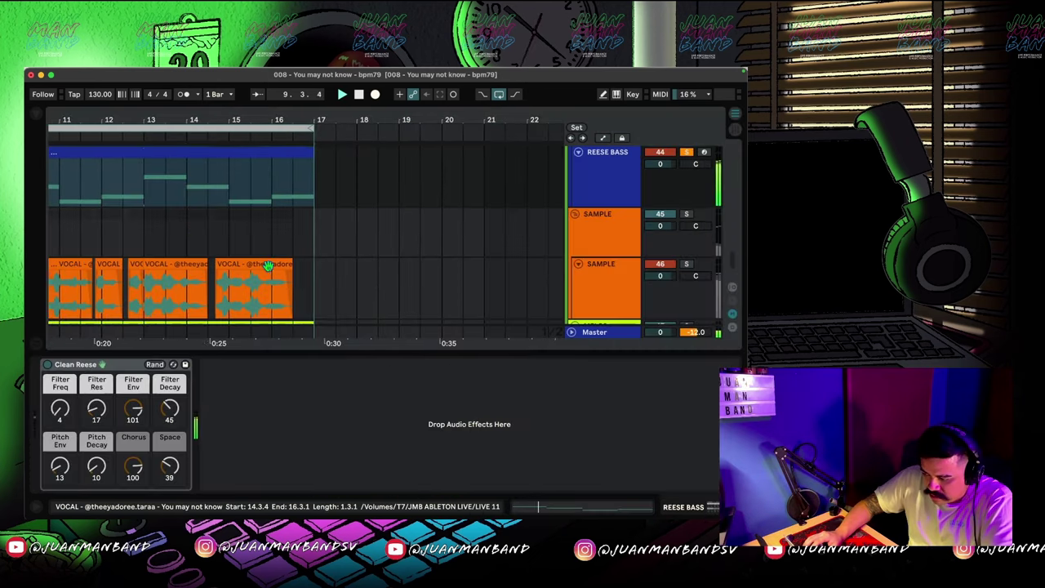
# - Set Clean Reese's Filter Freq to 9 and Filter Env to 108, and audition the BASS group in solo
pyautogui.hscroll(-5, 271, 268)
pyautogui.hscroll(1, 289, 271)
pyautogui.scroll(1, 289, 272)
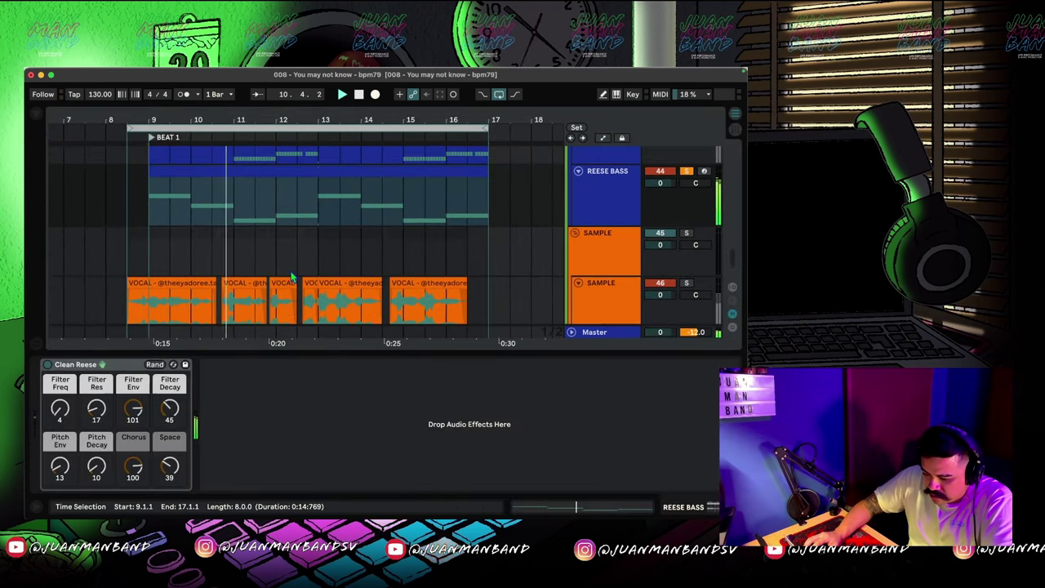
pyautogui.scroll(2, 292, 276)
pyautogui.hscroll(1, 291, 276)
pyautogui.moveTo(60, 409); pyautogui.dragTo(60, 407)
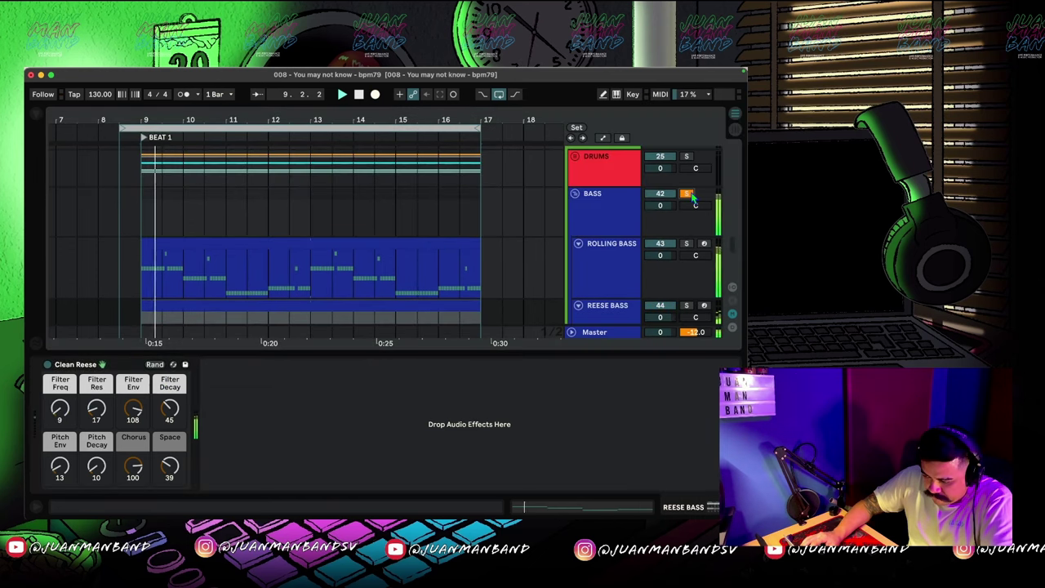
pyautogui.click(686, 194)
pyautogui.scroll(-2, 484, 266)
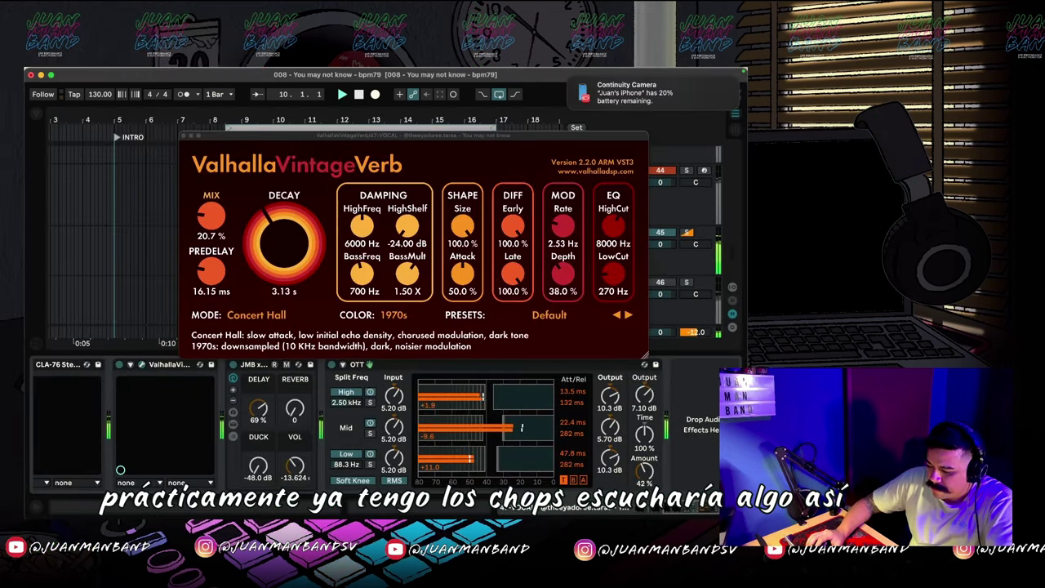
# - Close the ValhallaVintageVerb window and play the vocal chops on track 47 from bar 9 with the other tracks
pyautogui.press('alt+super+l')
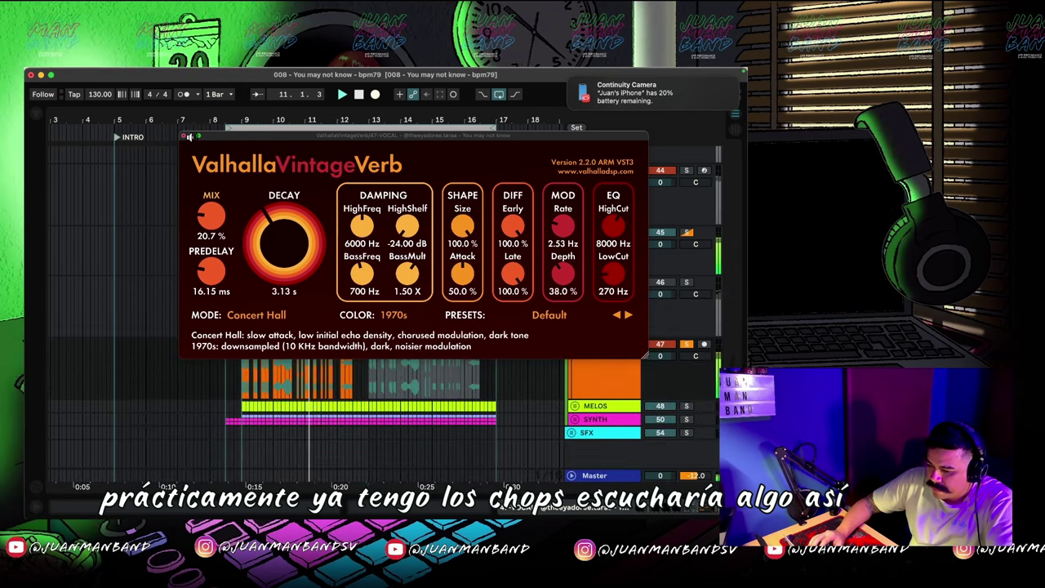
pyautogui.click(183, 135)
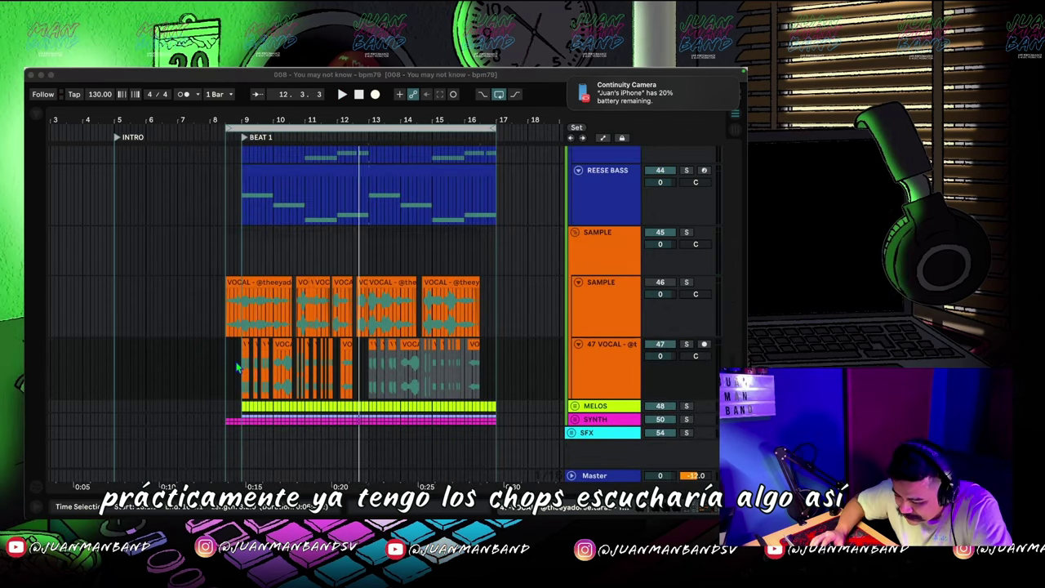
pyautogui.click(229, 373)
pyautogui.click(244, 346)
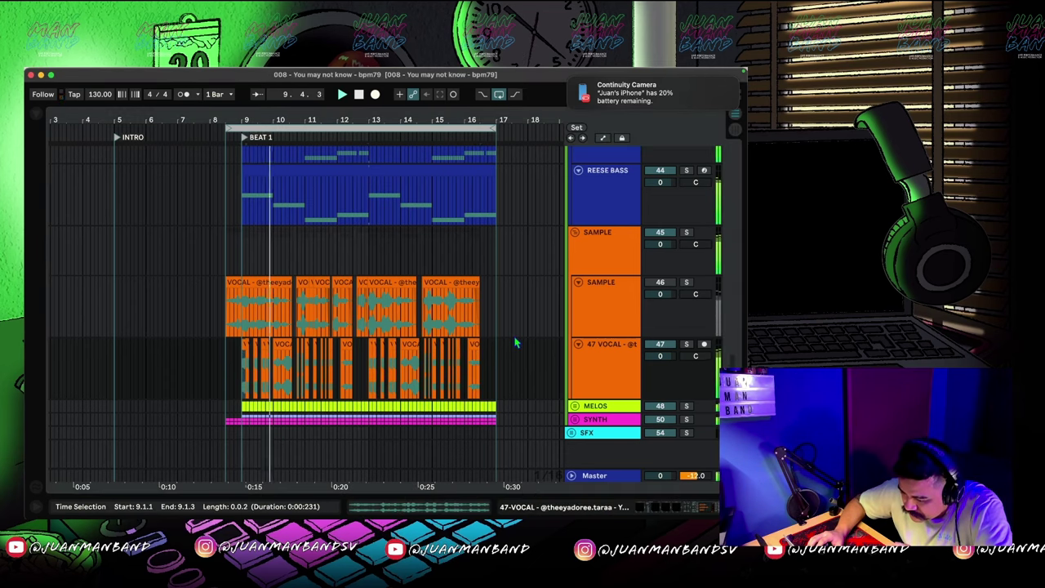
pyautogui.scroll(5, 422, 173)
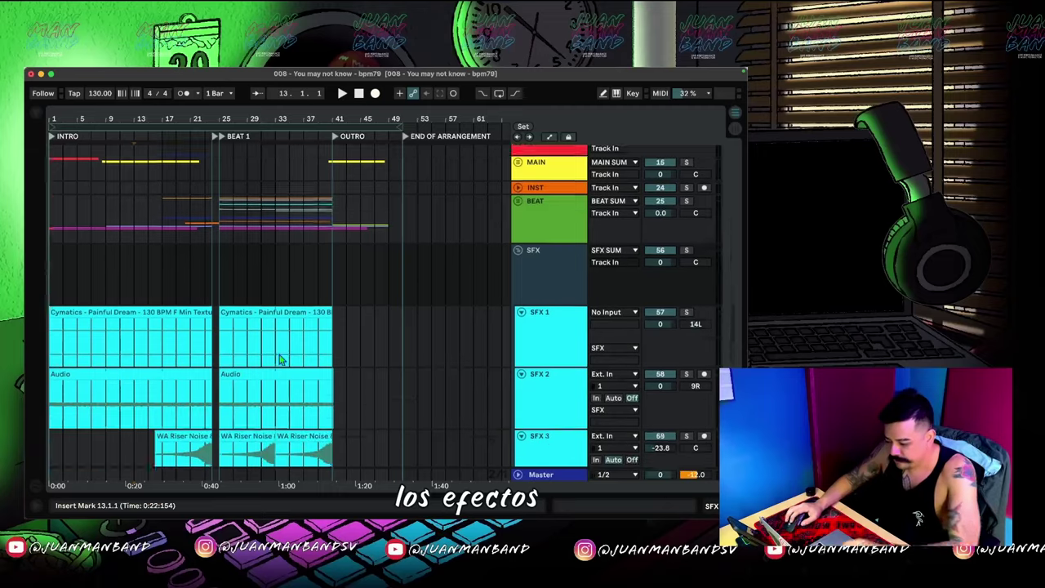
# - Audition the SFX 1 Cymatics texture and the SFX 2 fan recording one after the other in solo
pyautogui.scroll(-2, 139, 215)
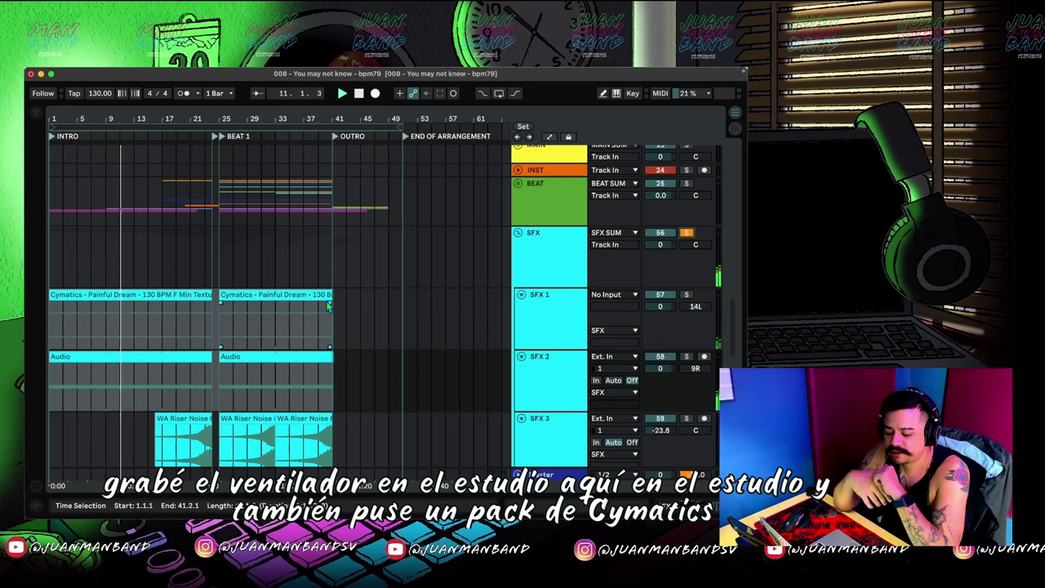
pyautogui.click(686, 295)
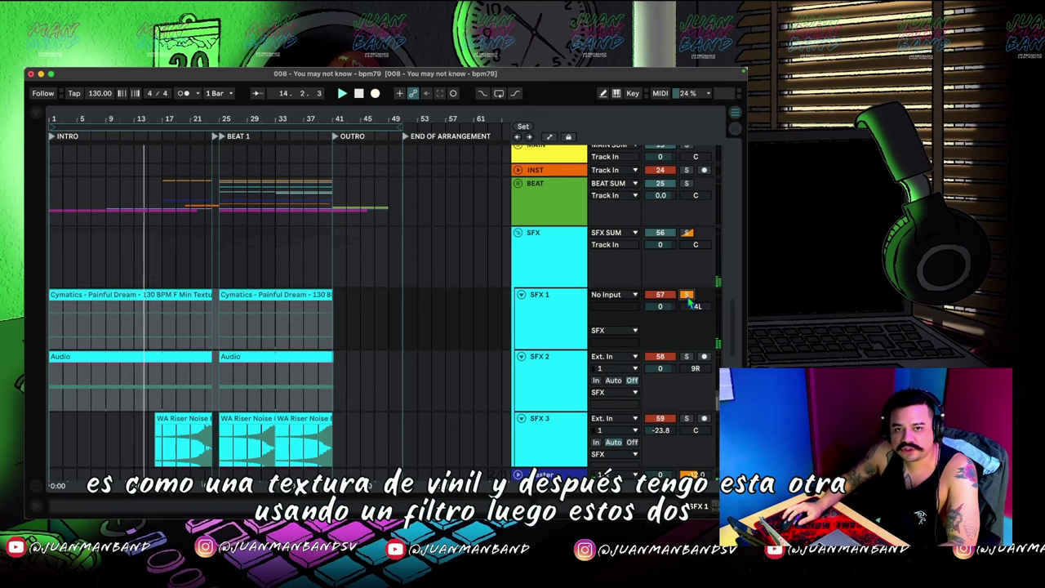
pyautogui.click(687, 357)
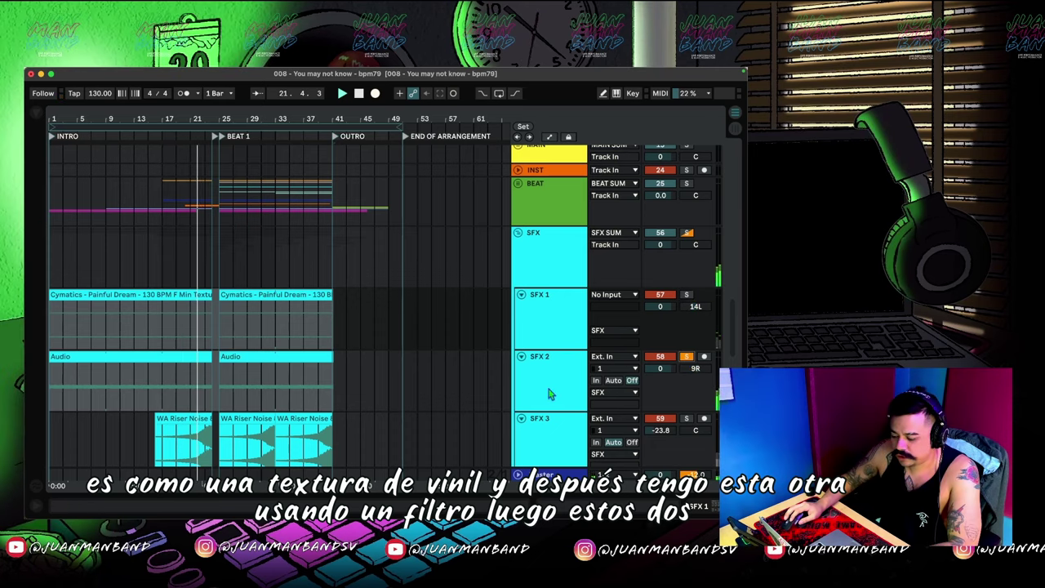
pyautogui.doubleClick(550, 392)
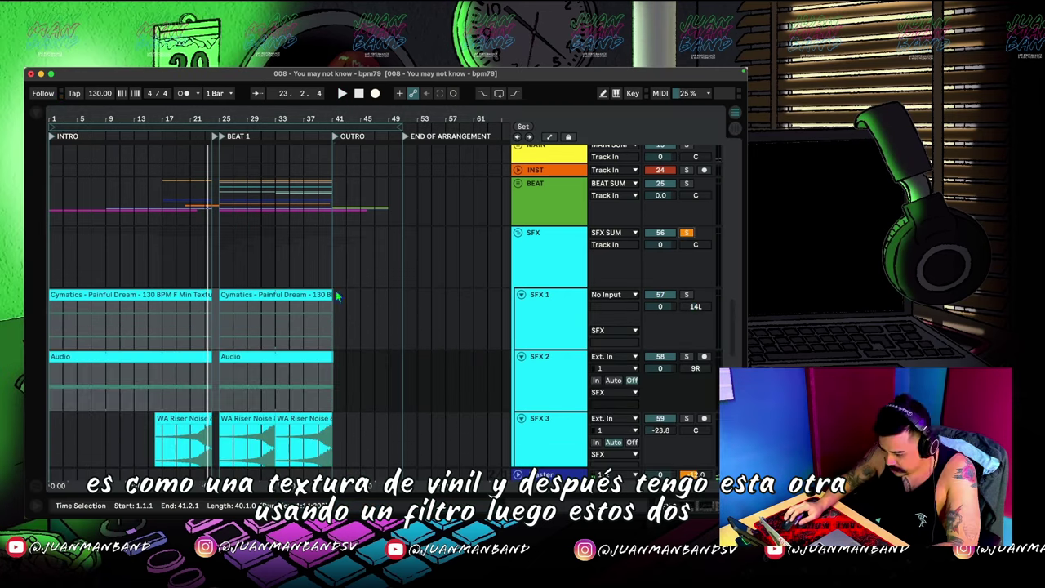
# - Select the SFX 3 and SFX 4 passage leading into BEAT 1 and audition its noise riser and Cymatics effect
pyautogui.moveTo(155, 299); pyautogui.dragTo(254, 356)
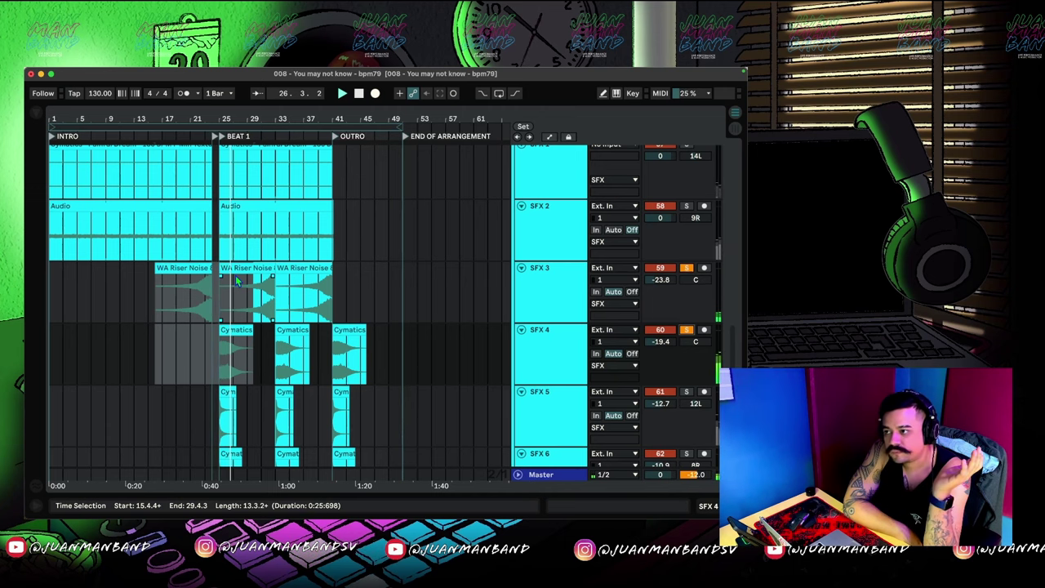
pyautogui.press('space')
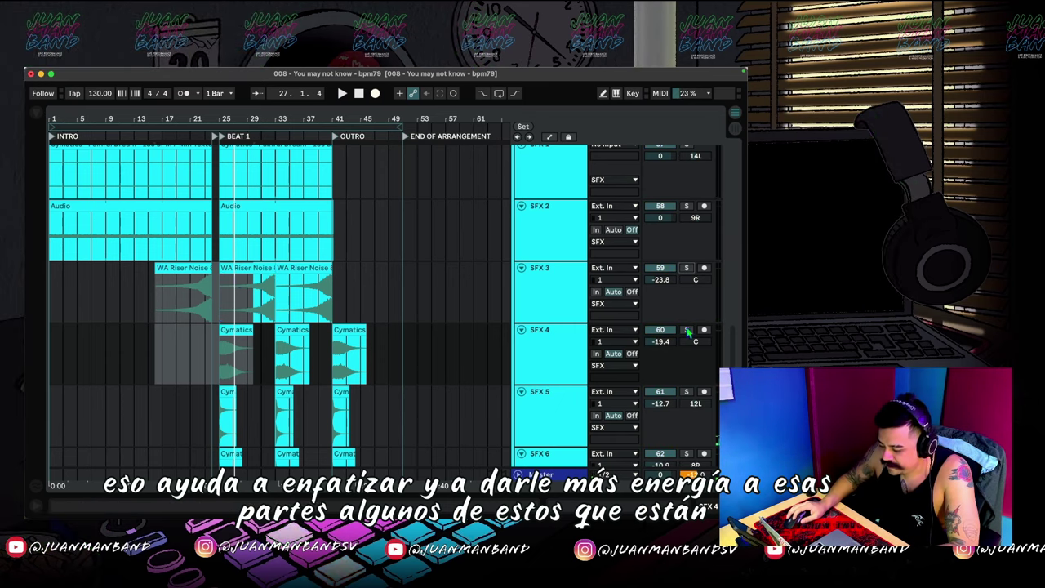
pyautogui.click(325, 299)
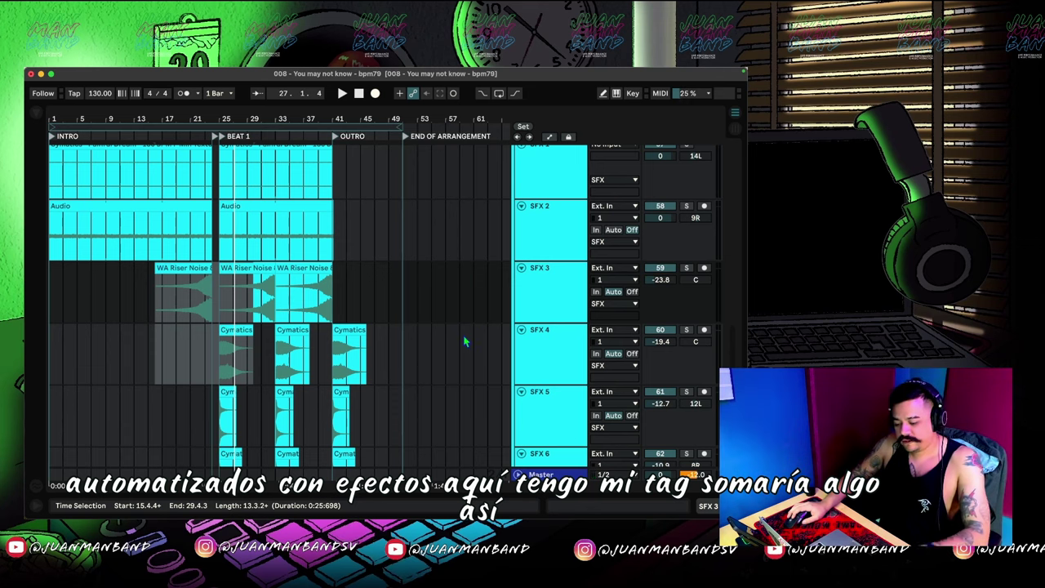
# - Audition the producer tag on the 64 TAG track in solo from bar 23 to the start of BEAT 1
pyautogui.scroll(-5, 676, 368)
pyautogui.click(688, 381)
pyautogui.moveTo(206, 407); pyautogui.dragTo(225, 407)
pyautogui.press('space')
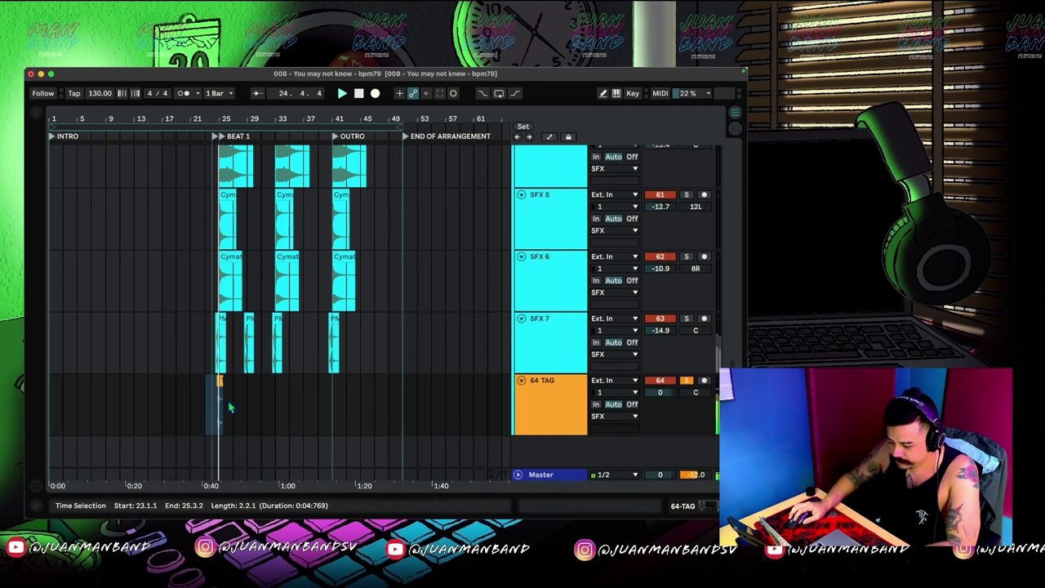
pyautogui.click(687, 382)
pyautogui.press('space')
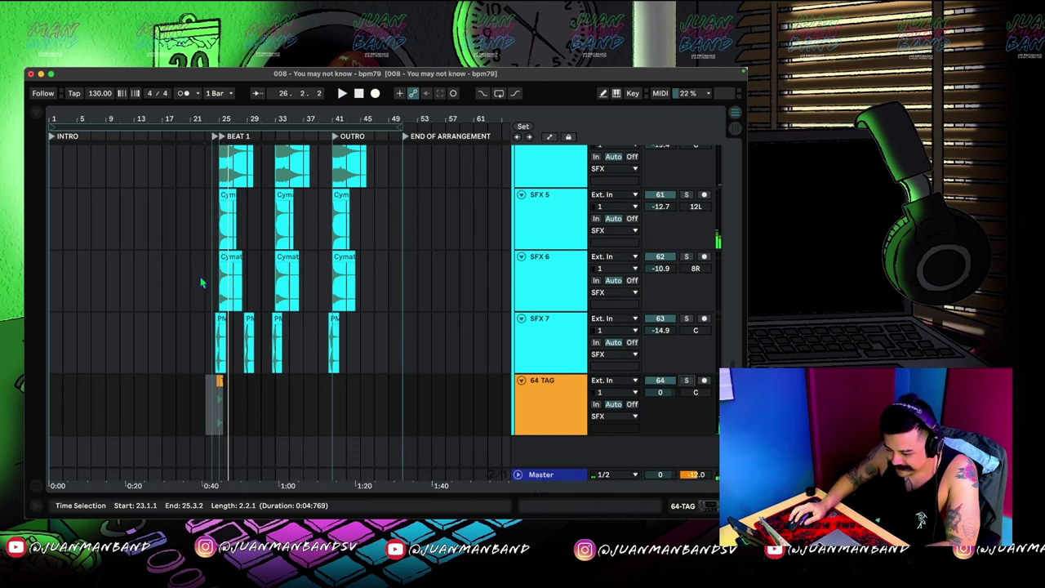
# - Audition the SFX 6 Cymatics effect at bar 25 in solo
pyautogui.click(229, 256)
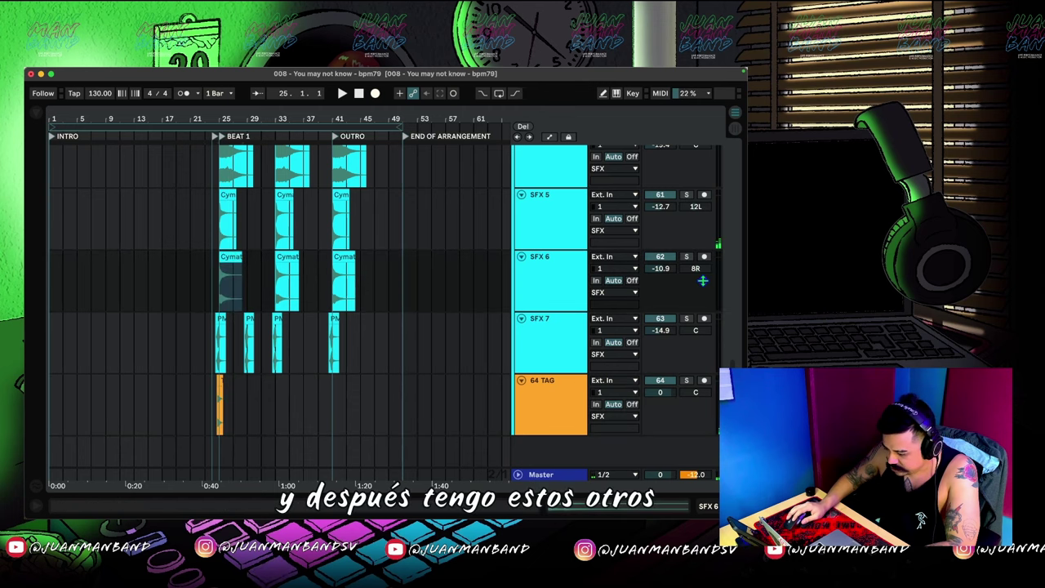
pyautogui.click(687, 257)
pyautogui.press('space')
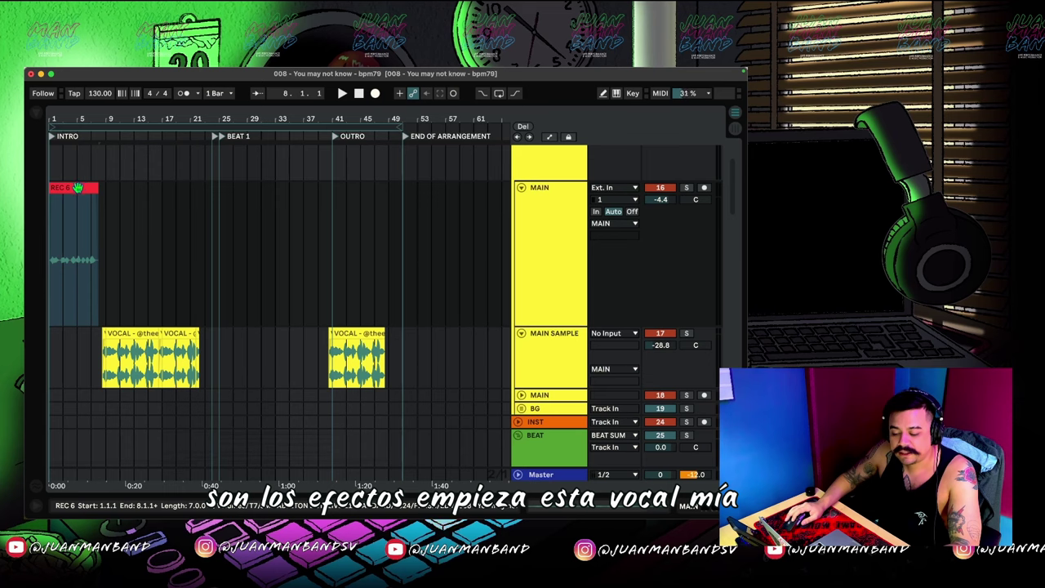
# - Play the REC 6 vocal on the MAIN track, and audition DRONE 1 and DRONE 2 in solo from the intro's start
pyautogui.press('space')
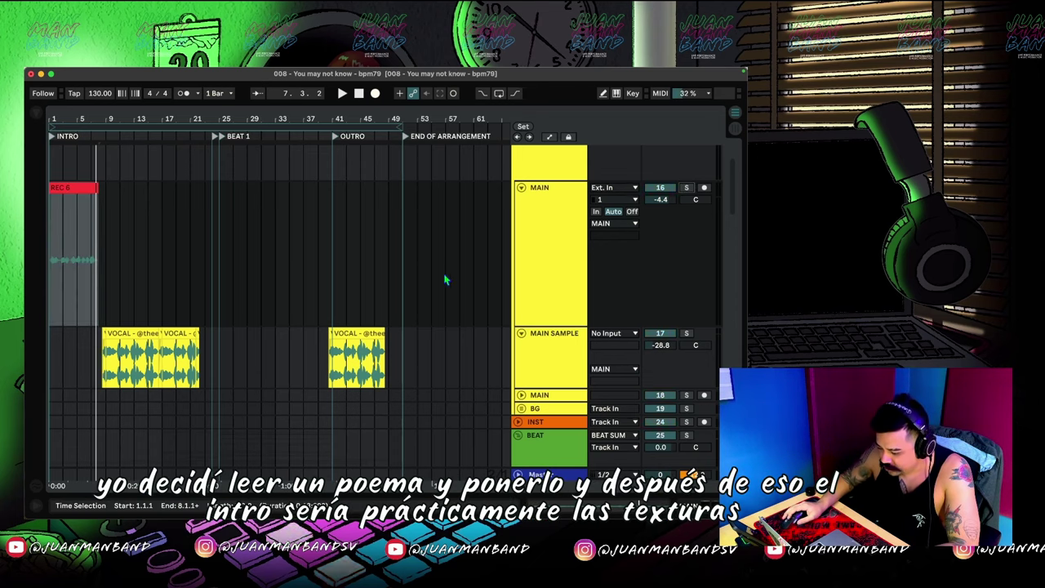
pyautogui.scroll(2, 425, 279)
pyautogui.scroll(-10, 297, 264)
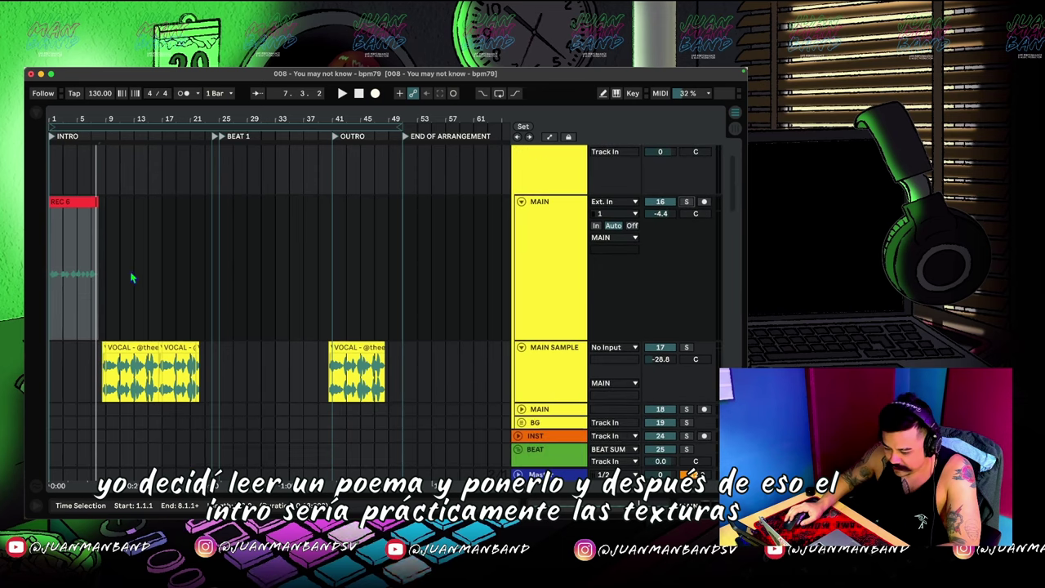
pyautogui.scroll(-10, 323, 329)
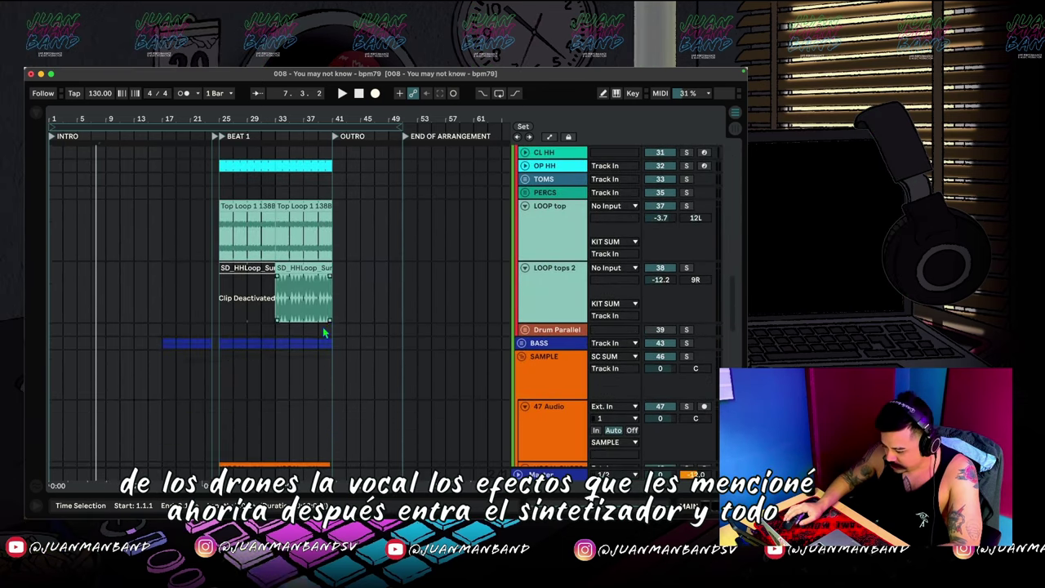
pyautogui.scroll(-3, 323, 332)
pyautogui.press('space')
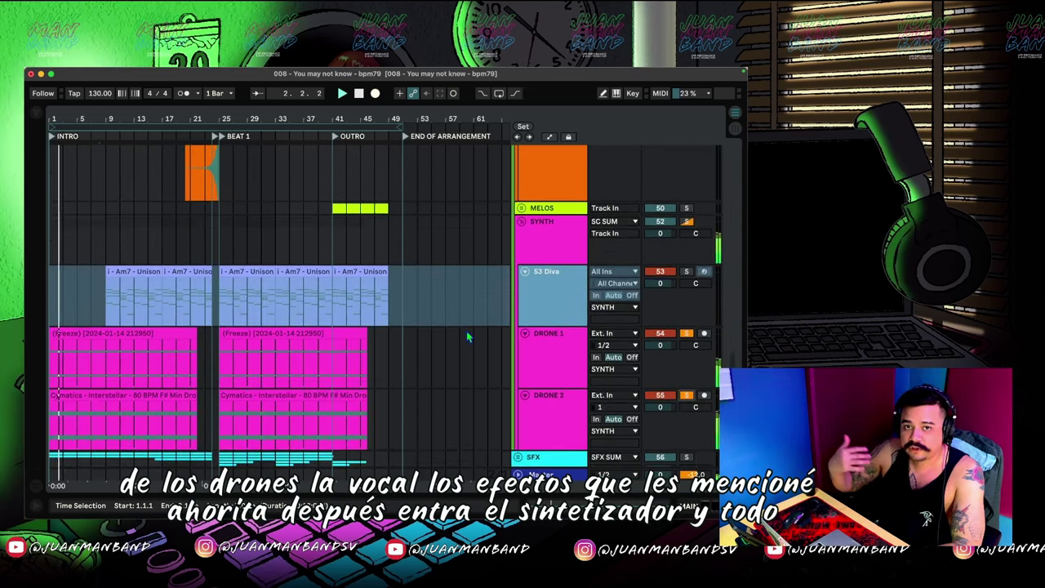
pyautogui.scroll(2, 468, 321)
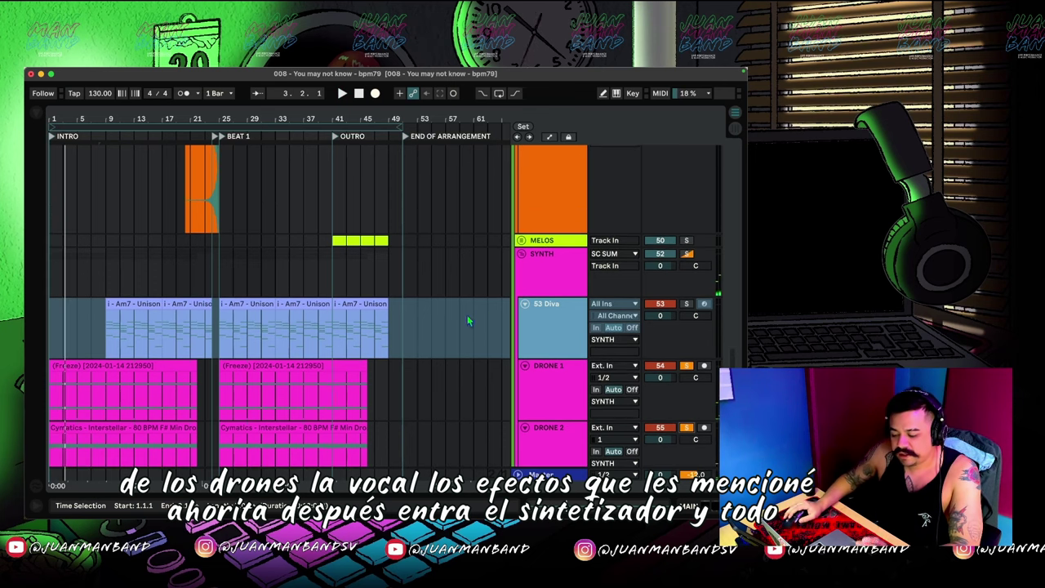
pyautogui.scroll(1, 479, 319)
# - Take the drone tracks out of solo and play the intro from bar 1 with all tracks
pyautogui.click(687, 372)
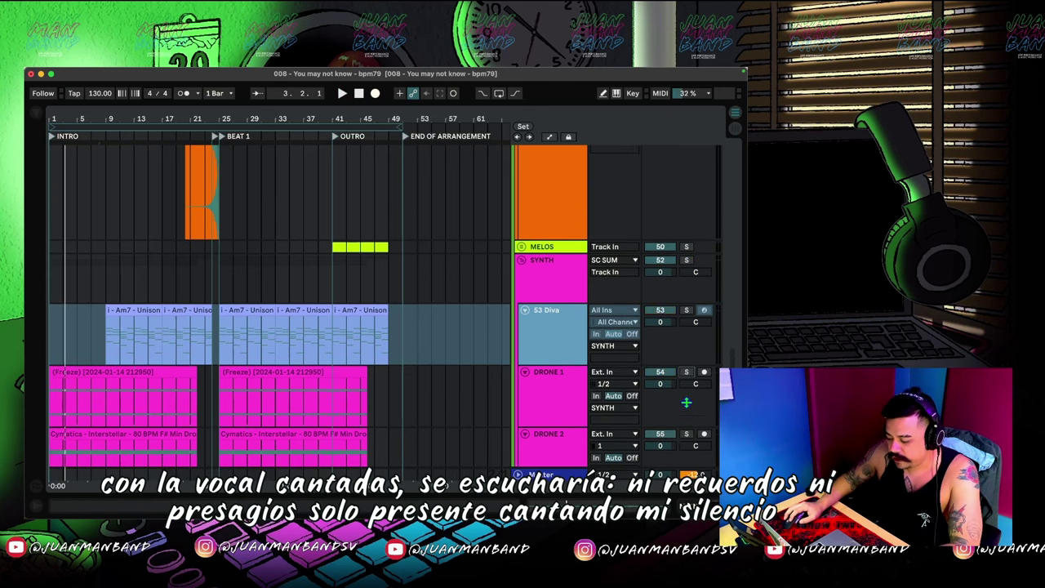
pyautogui.click(68, 136)
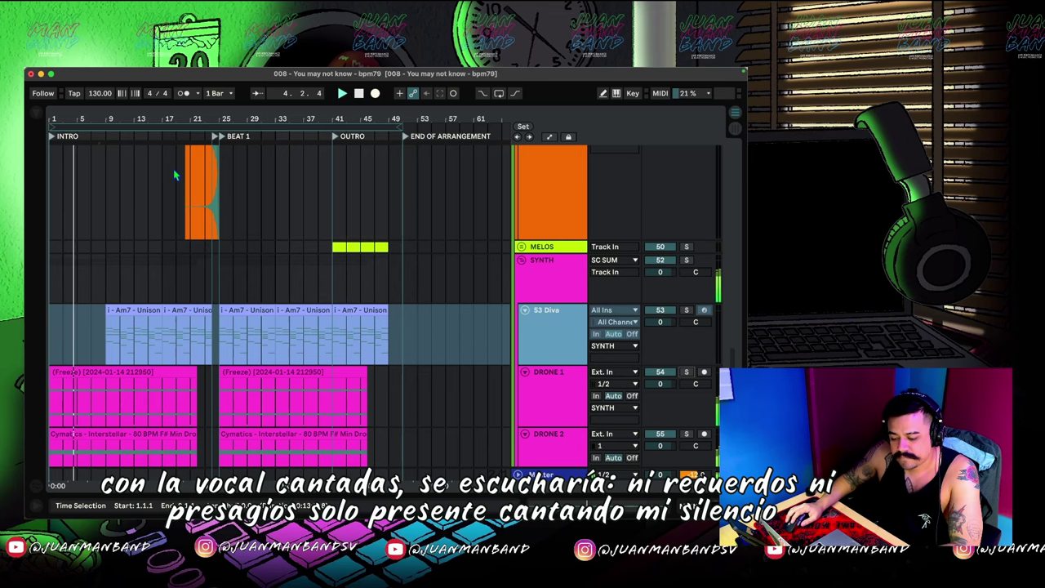
pyautogui.press('space')
# - Freeze the ROLLING BASS and REESE BASS tracks and collapse the BASS group
pyautogui.click(105, 160)
pyautogui.scroll(5, 144, 215)
pyautogui.scroll(-3, 145, 215)
pyautogui.scroll(-6, 145, 216)
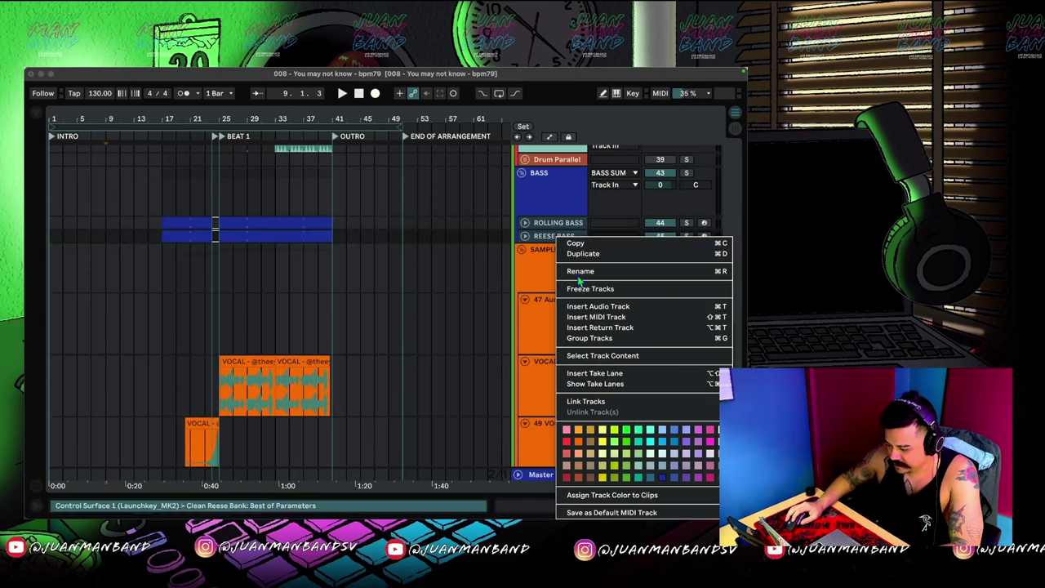
pyautogui.click(621, 290)
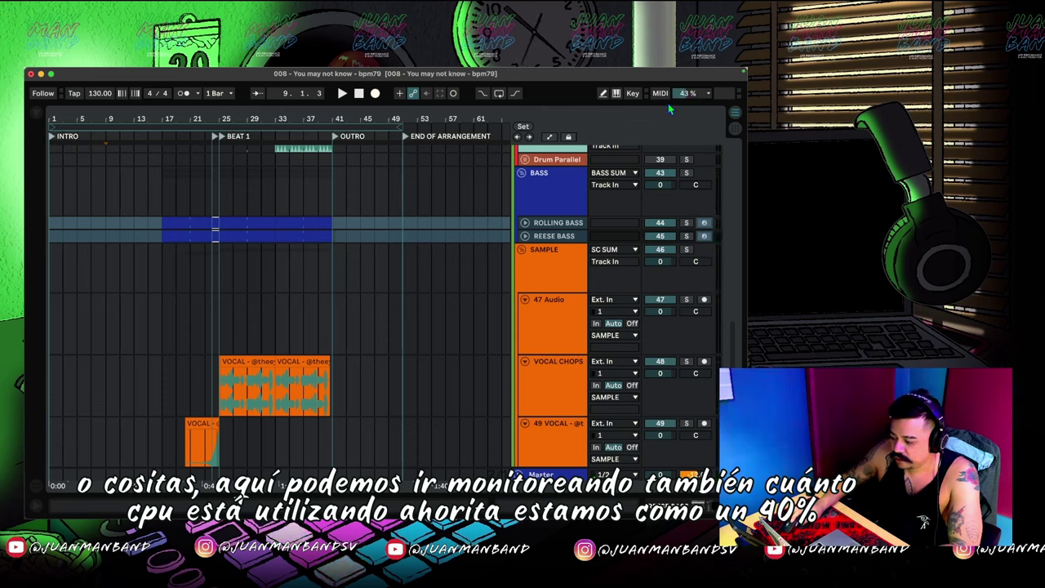
pyautogui.click(521, 173)
# - Play the intro from bar 7 into the entry of the MAIN SAMPLE vocal with all tracks
pyautogui.scroll(10, 503, 274)
pyautogui.scroll(-15, 504, 280)
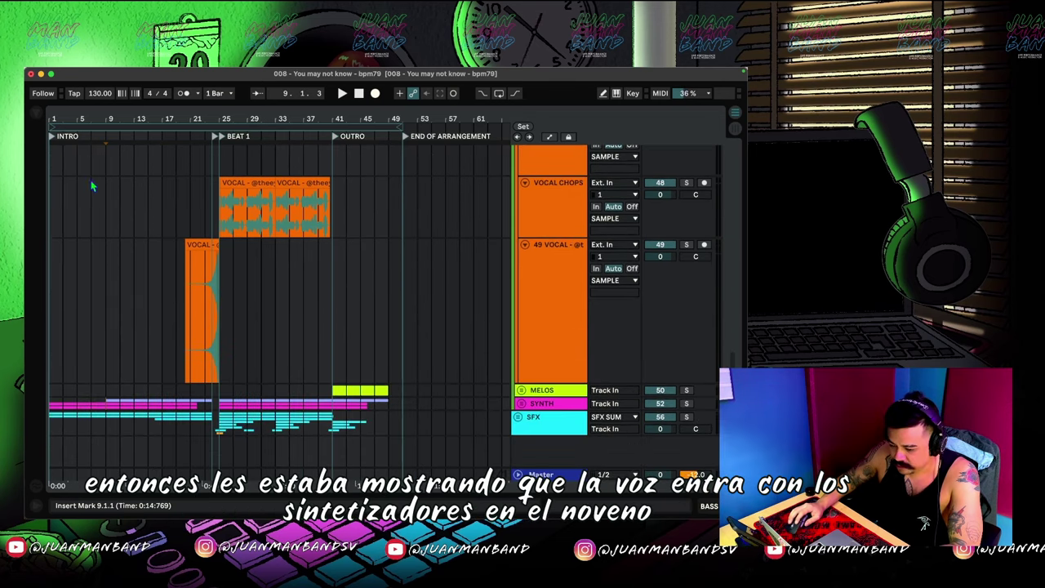
pyautogui.scroll(15, 105, 256)
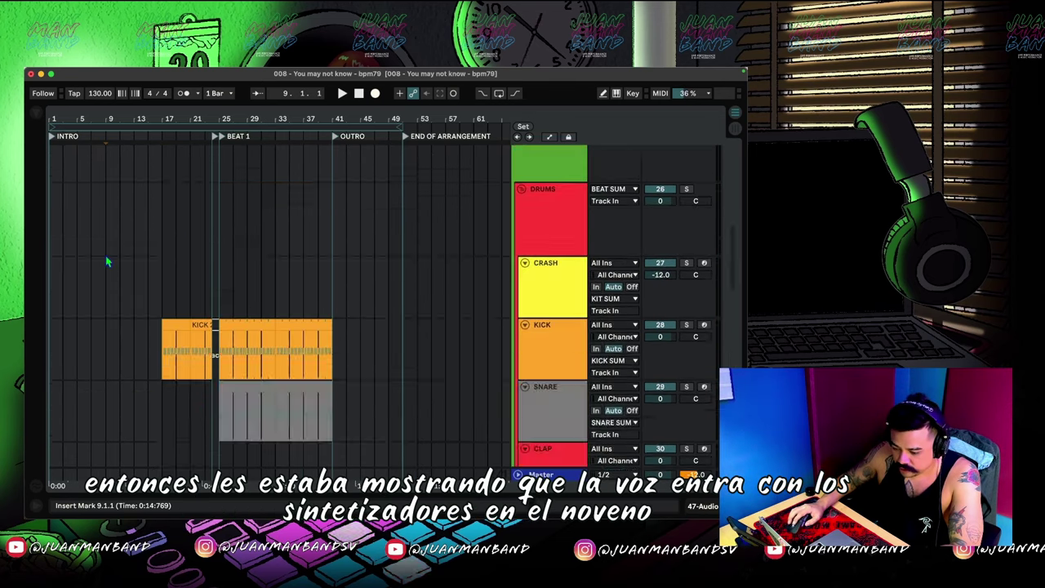
pyautogui.click(91, 340)
pyautogui.press('space')
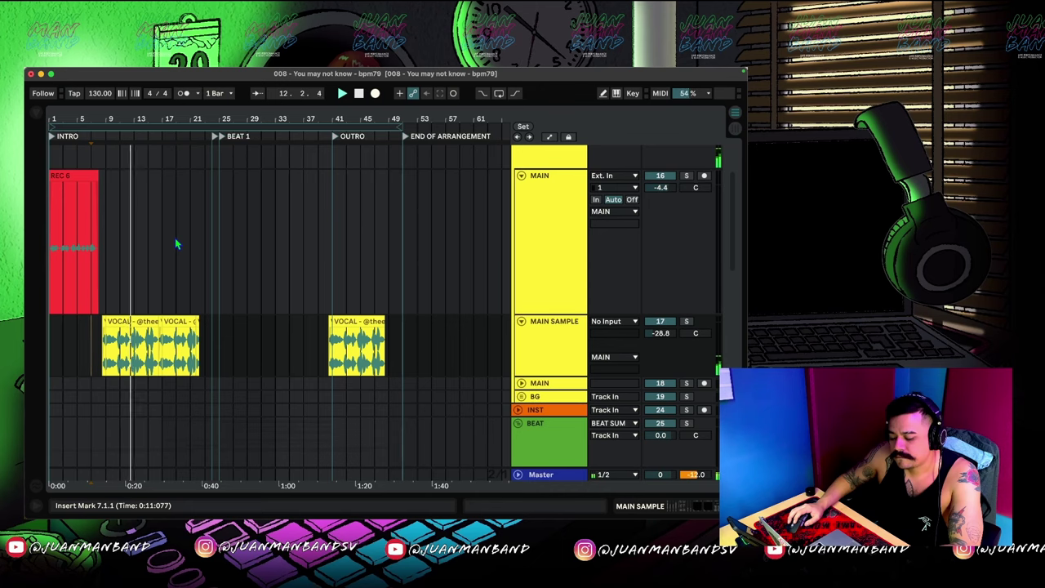
# - Play the arrangement from bar 17, where the kick and bass enter
pyautogui.scroll(-2, 163, 220)
pyautogui.click(160, 215)
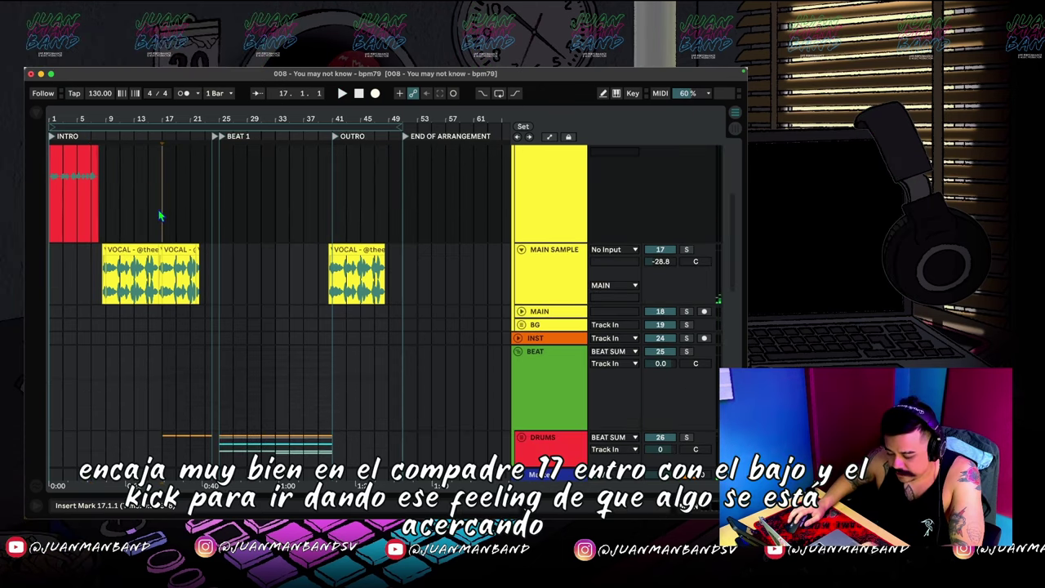
pyautogui.scroll(-8, 184, 277)
pyautogui.scroll(7, 186, 278)
pyautogui.scroll(-2, 185, 278)
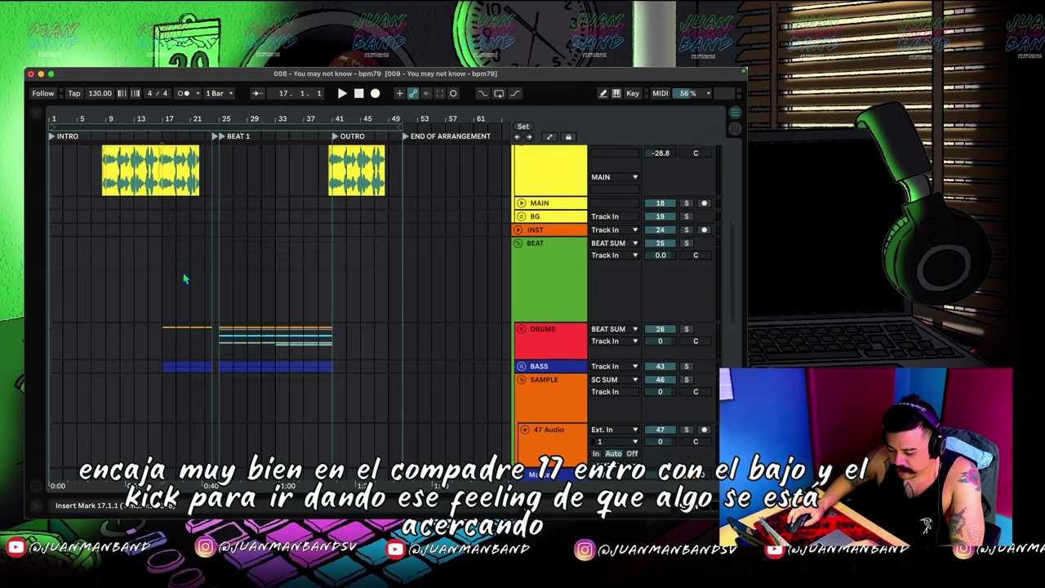
pyautogui.scroll(-1, 183, 279)
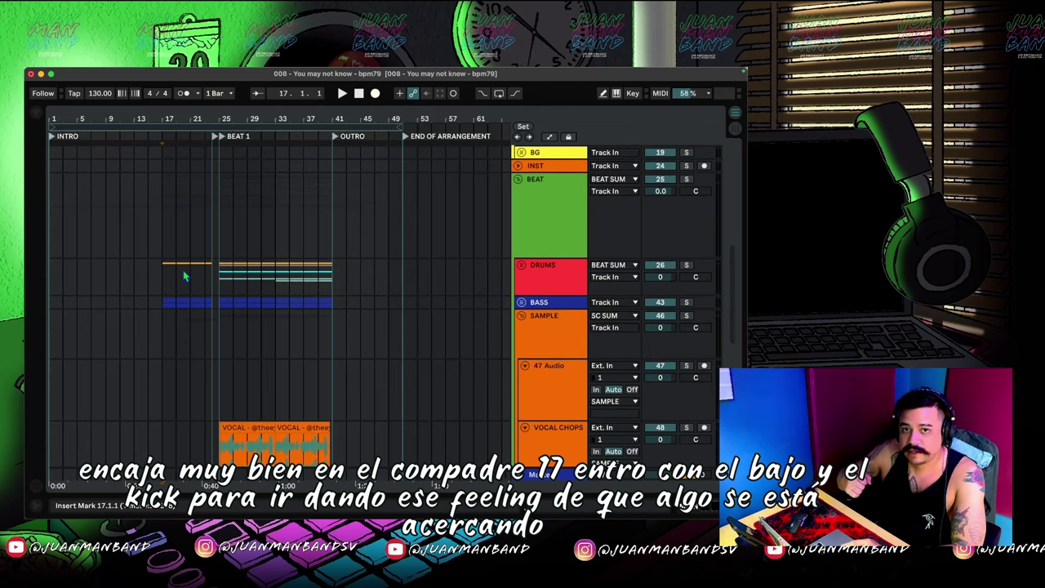
pyautogui.click(164, 240)
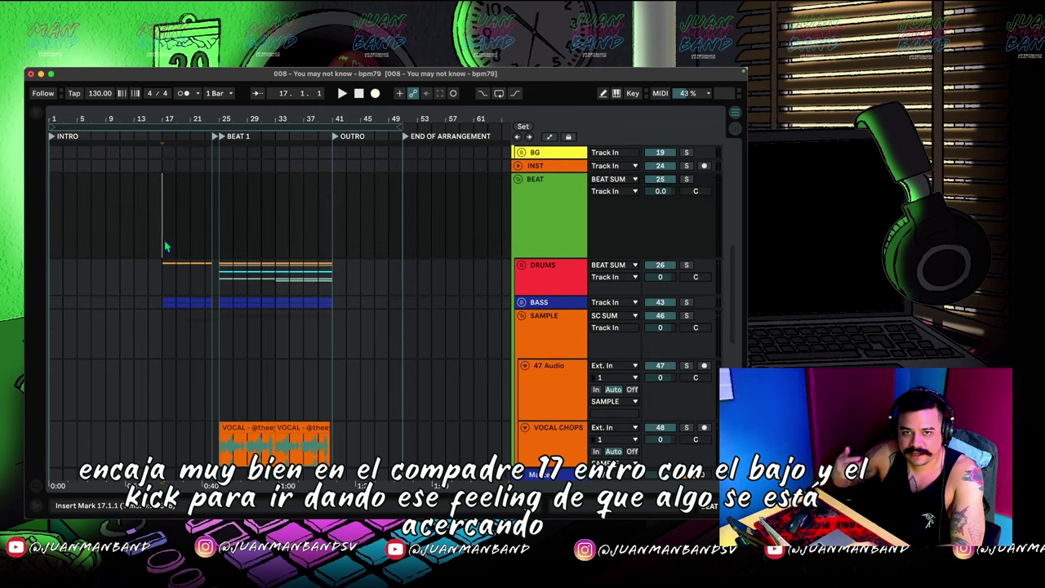
pyautogui.press('space')
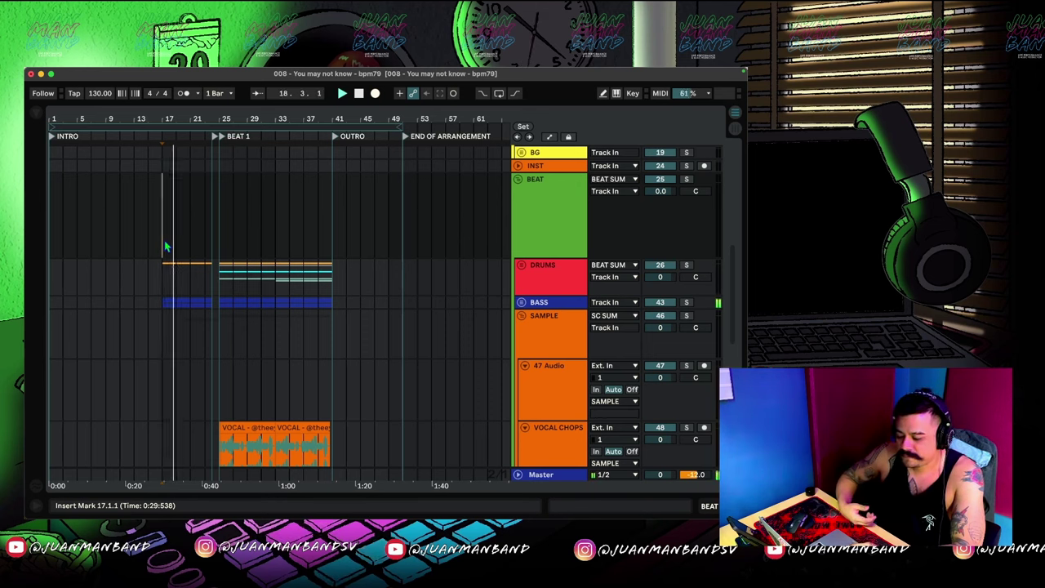
pyautogui.press('space')
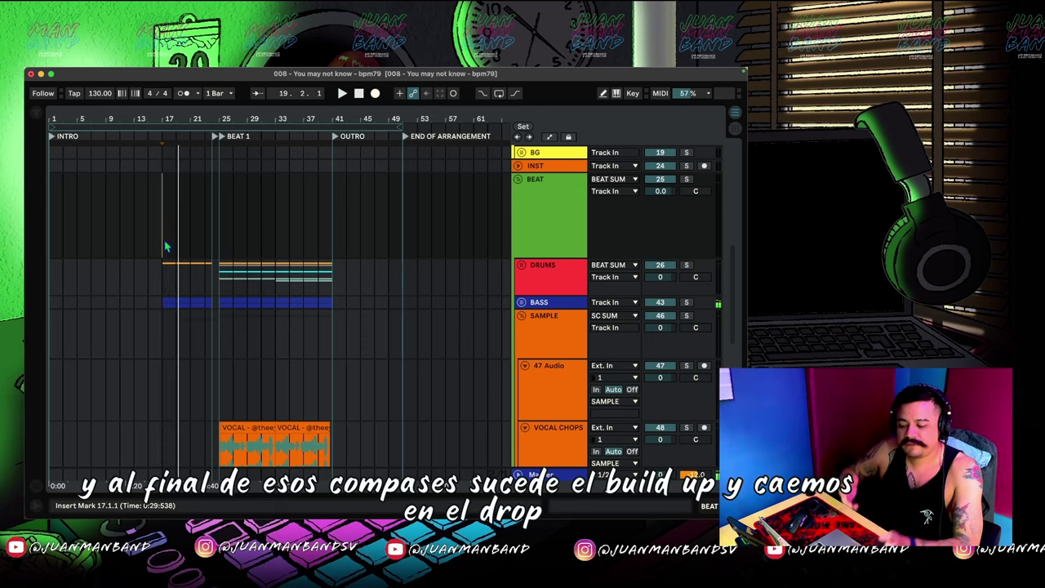
# - Play the build-up from bar 21 into the BEAT 1 drop
pyautogui.click(206, 236)
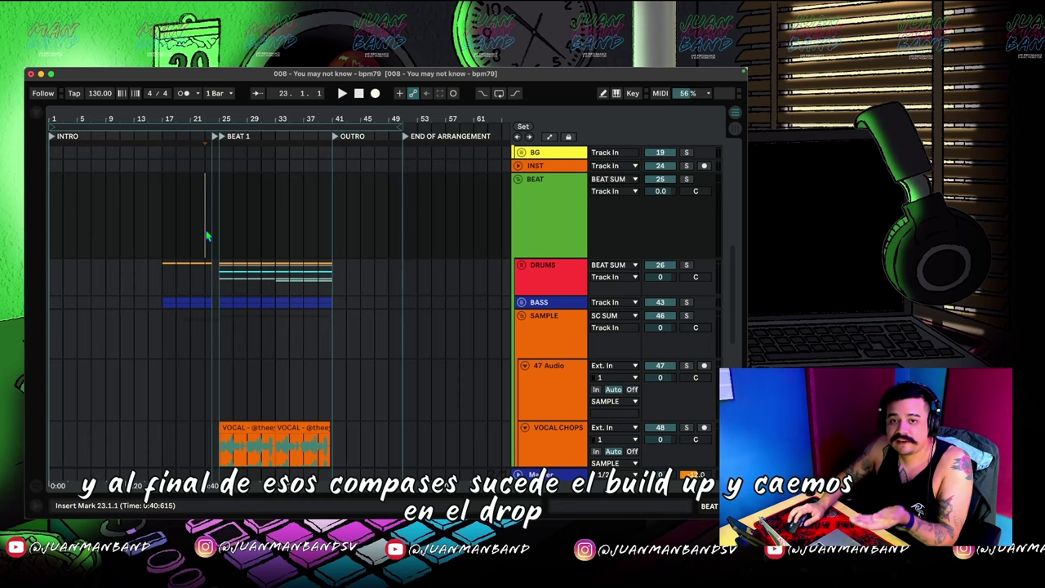
pyautogui.click(191, 238)
pyautogui.press('space')
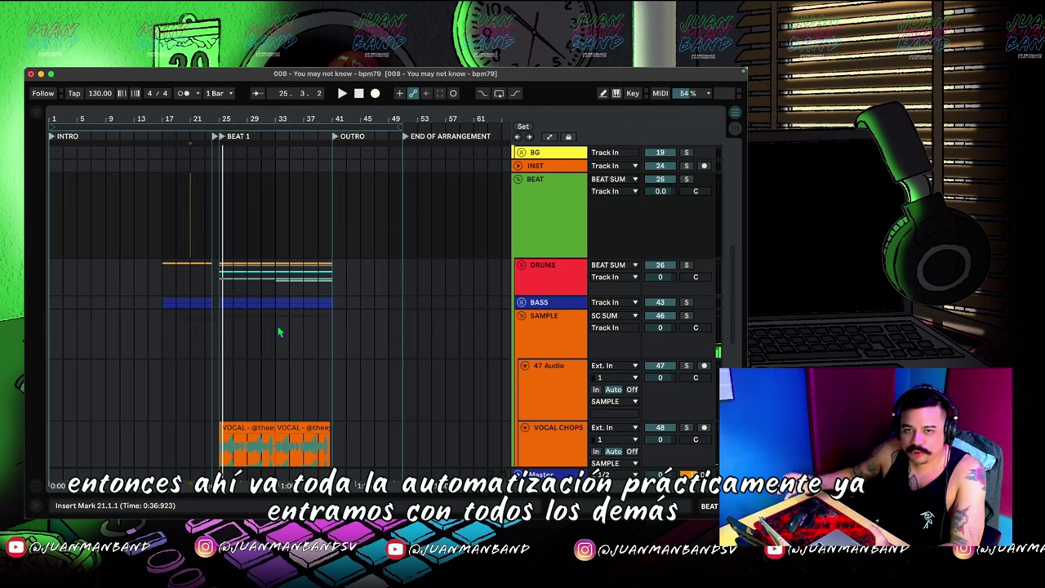
# - Play the second half of BEAT 1 from bar 33 and the OUTRO from bar 41
pyautogui.click(275, 224)
pyautogui.press('space')
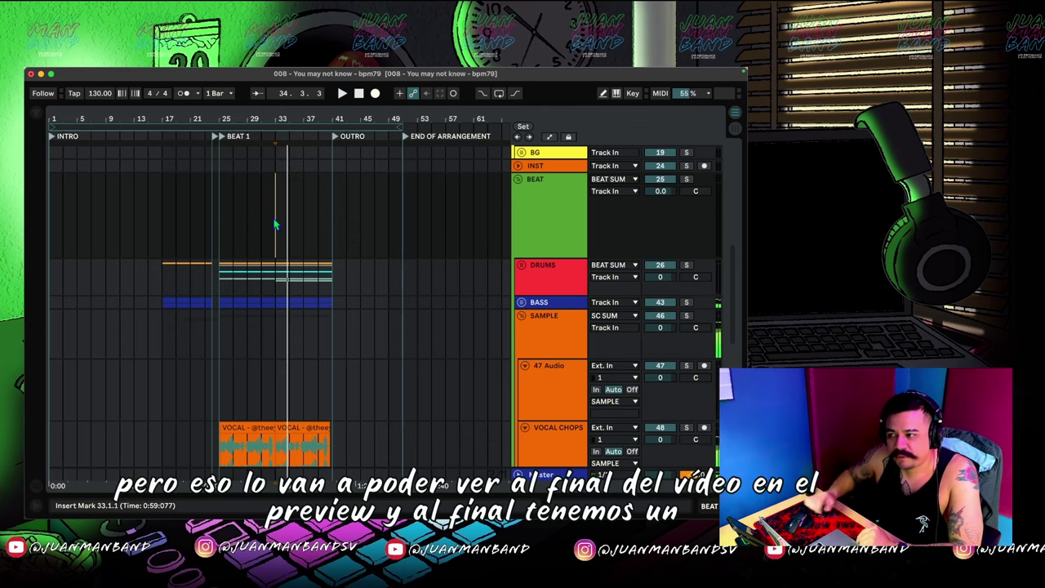
pyautogui.click(336, 212)
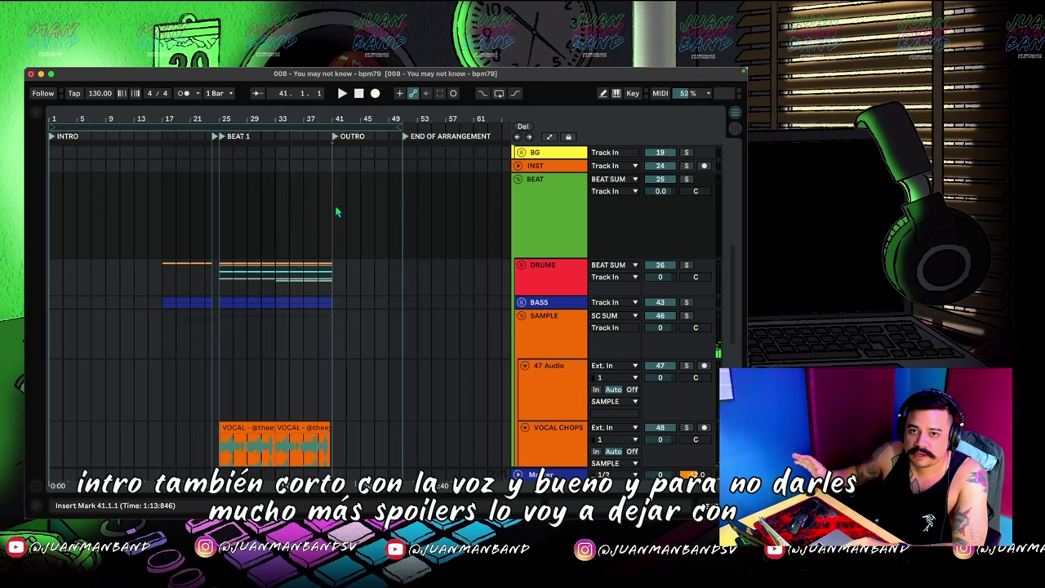
pyautogui.press('space')
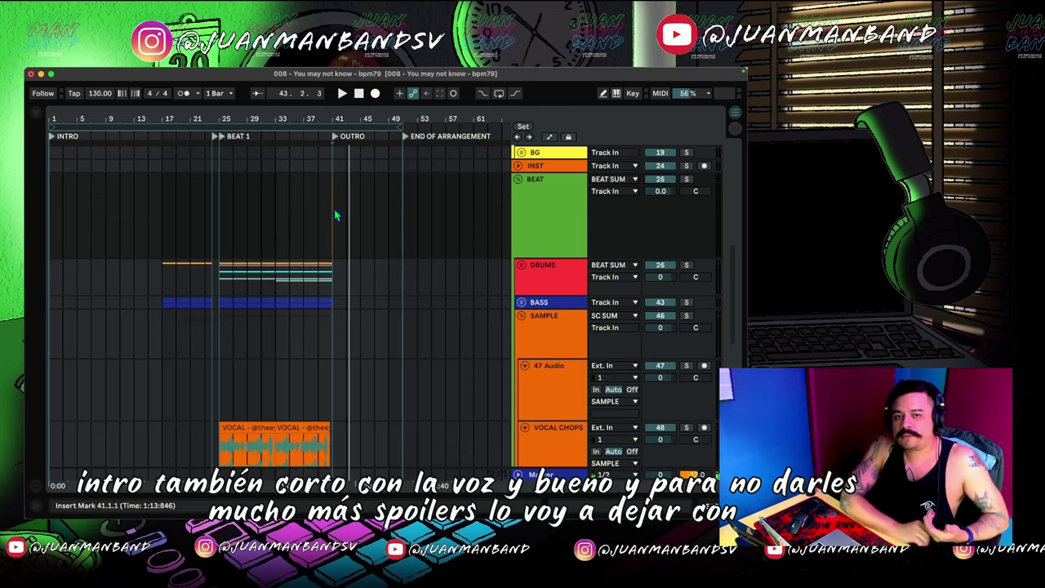